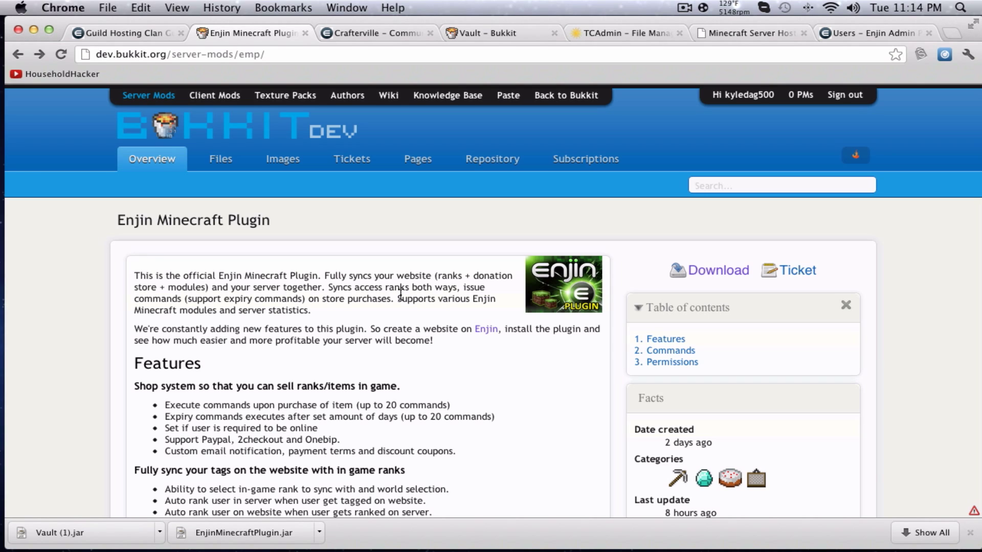
Scroll the Enjin homepage down to its multi-gaming support section listing Minecraft and other games.
left_click(163, 33)
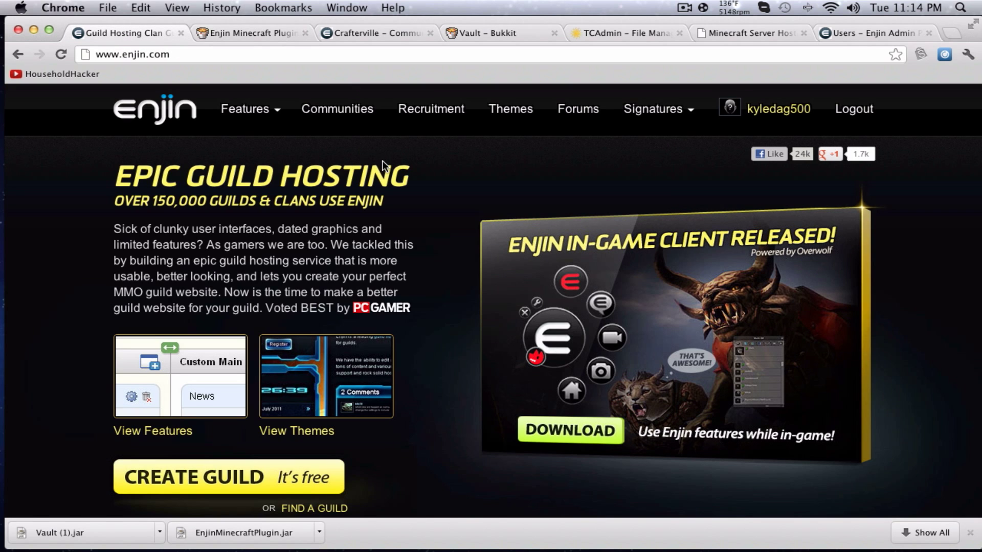
scroll(305, 193, "down", 3)
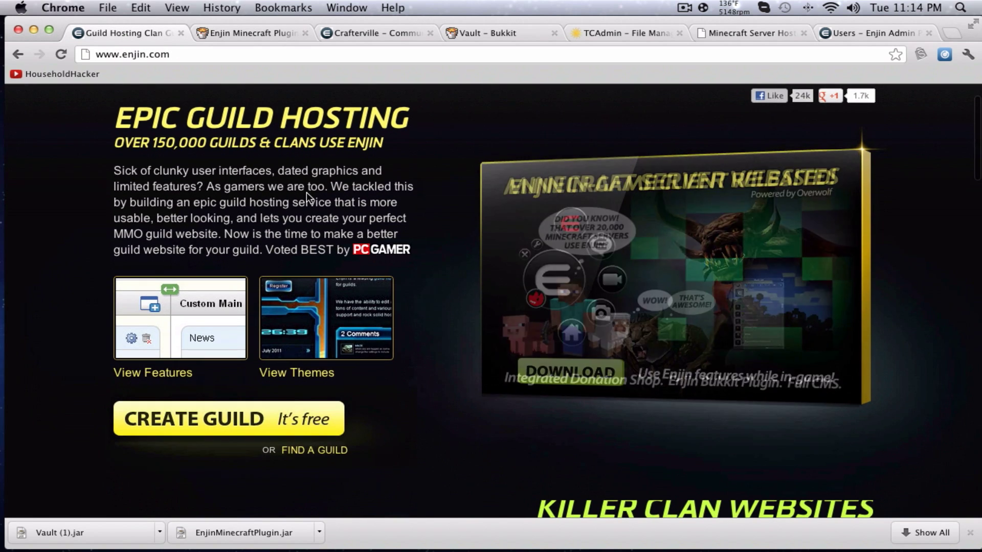
scroll(305, 192, "down", 6)
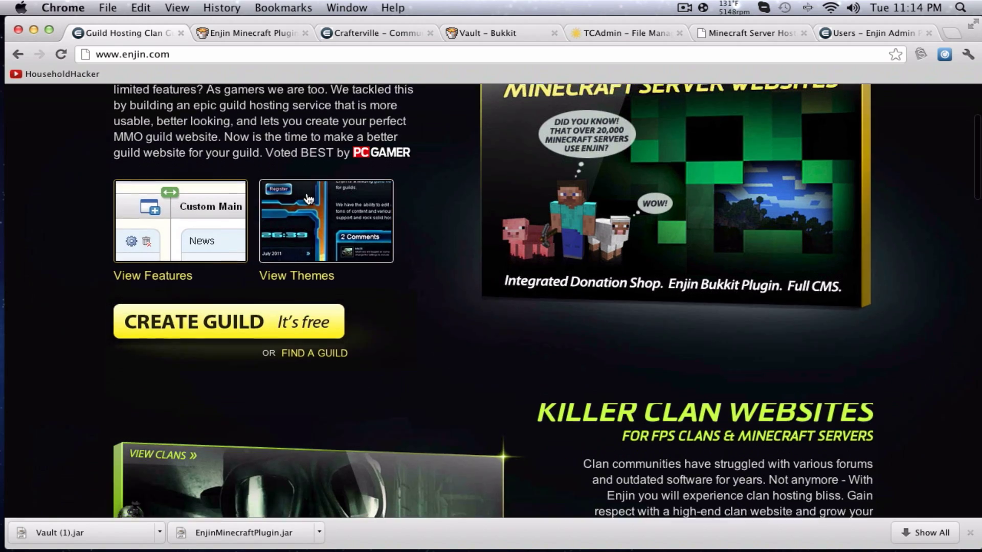
scroll(308, 198, "down", 15)
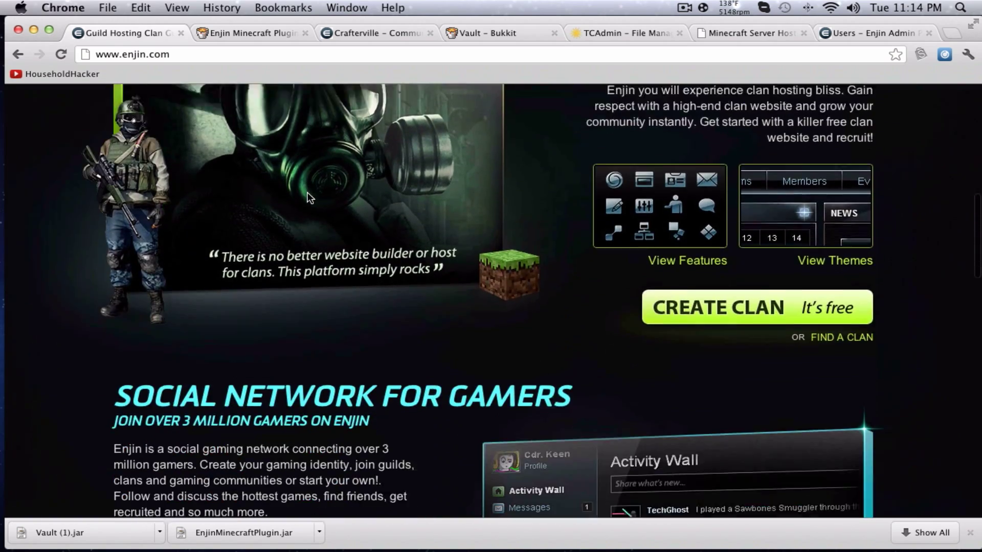
scroll(314, 192, "down", 3)
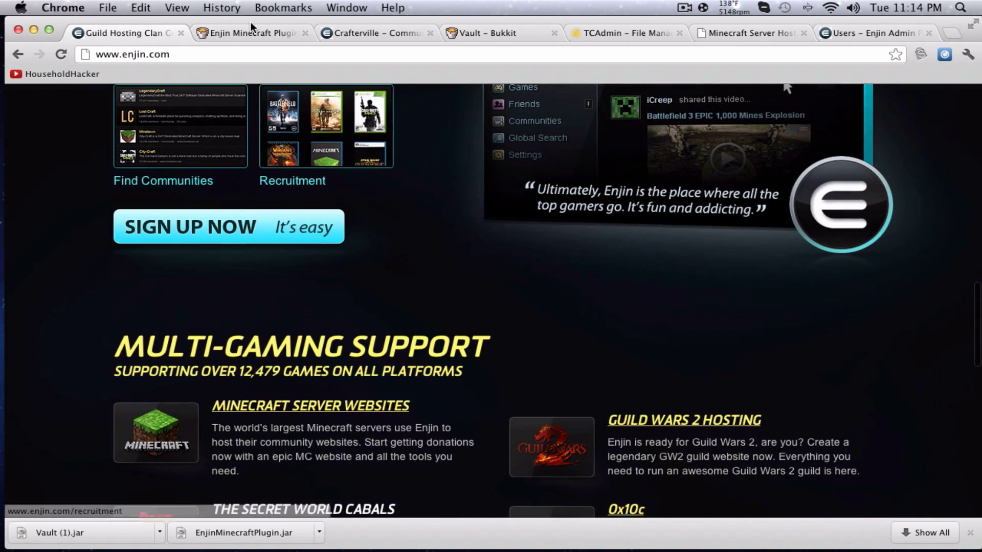
left_click(256, 27)
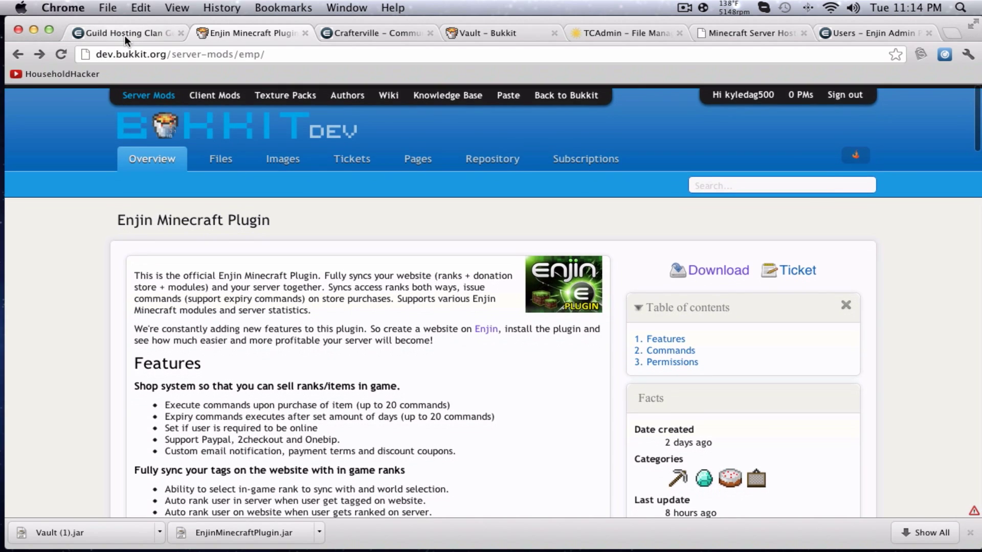
left_click(124, 33)
scroll(384, 232, "down", 10)
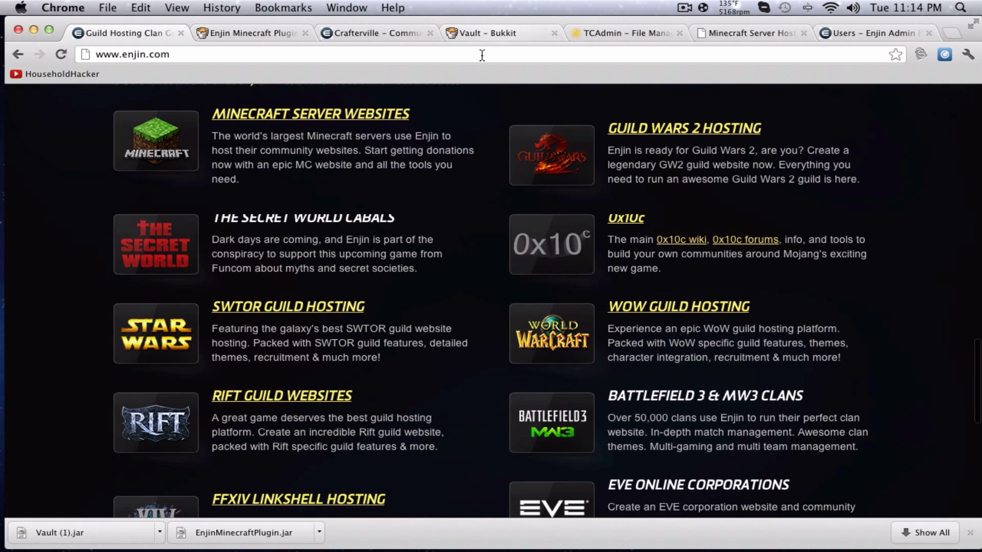
Scroll through craftervillemc.enjin.com's news feed, server status widget and trailer, then back to the top.
left_click(401, 35)
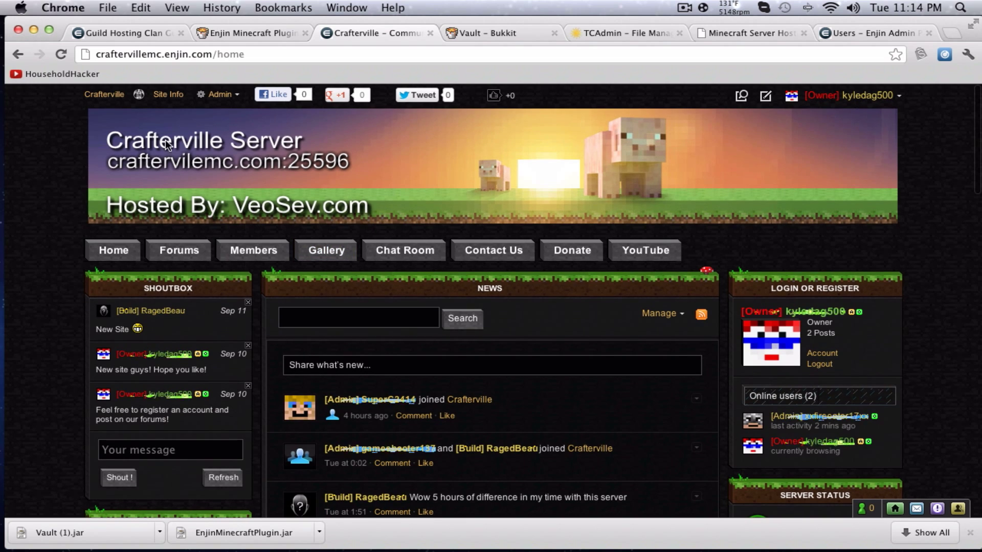
scroll(397, 200, "down", 1)
scroll(397, 201, "up", 1)
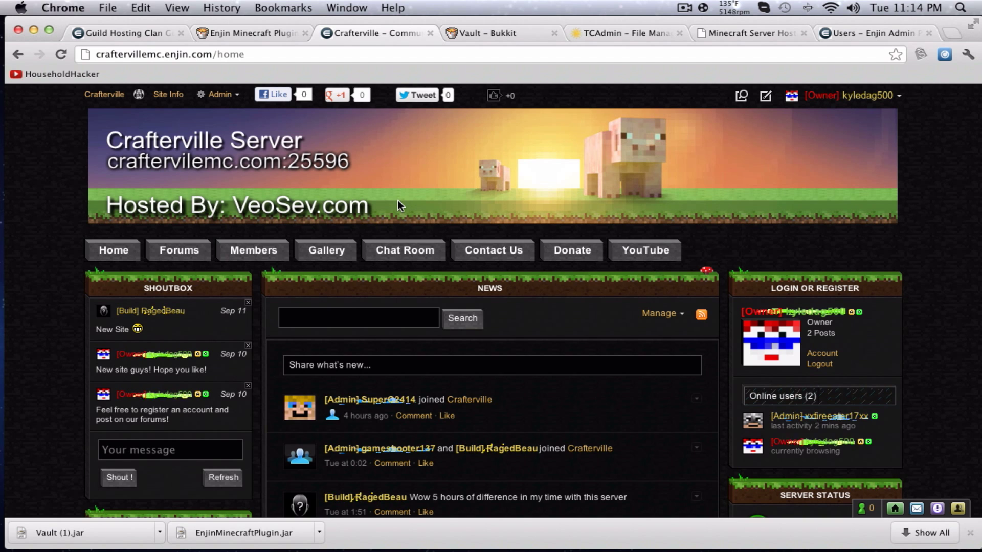
scroll(400, 206, "down", 5)
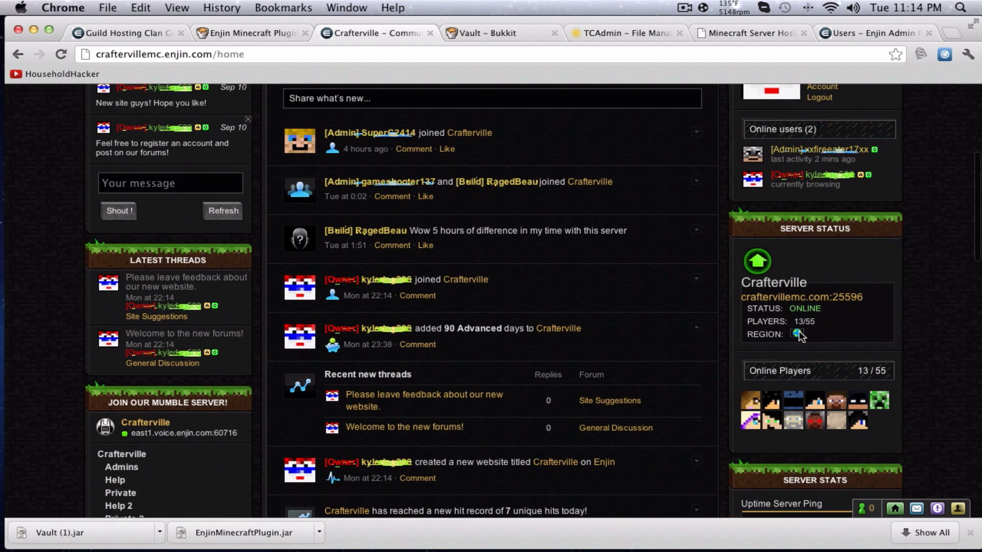
scroll(794, 399, "down", 2)
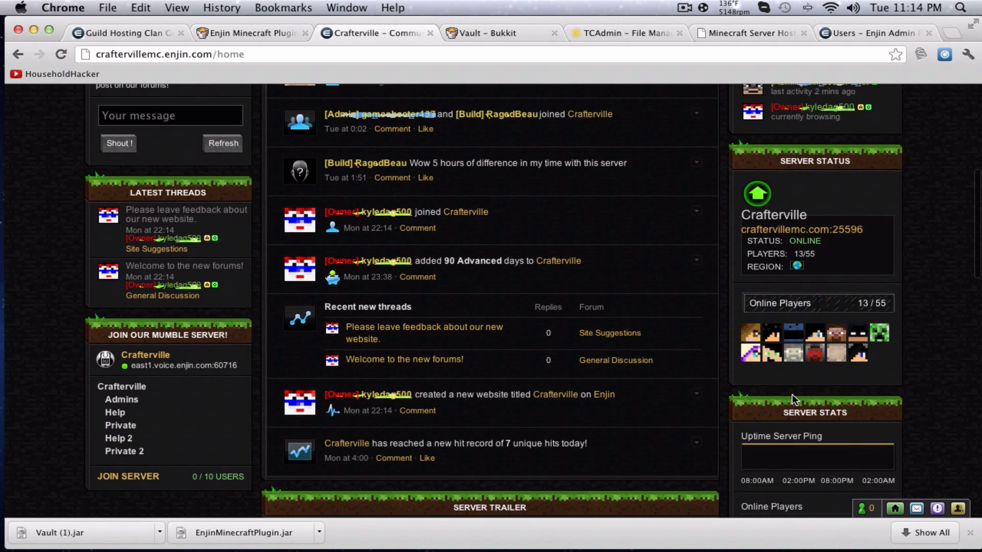
scroll(793, 399, "down", 6)
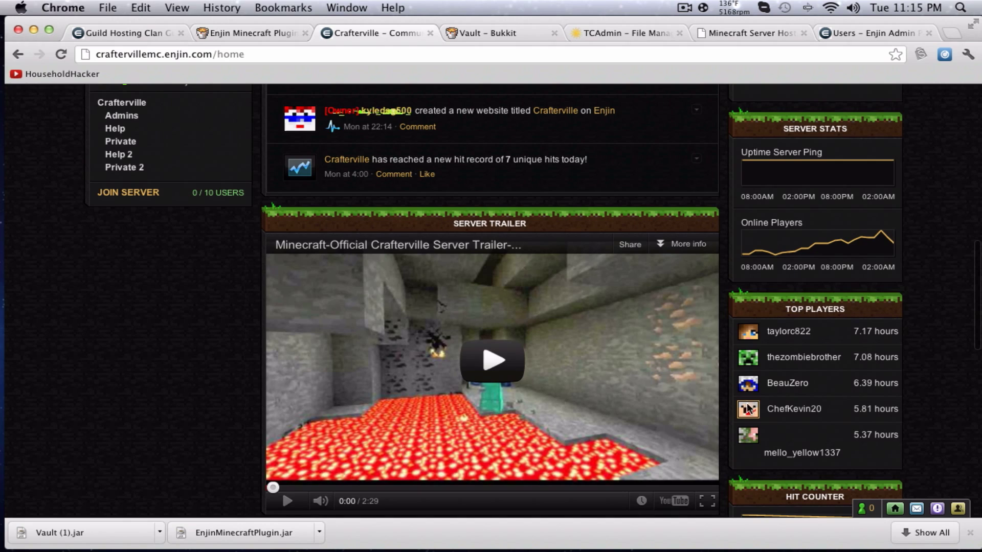
scroll(716, 326, "up", 6)
scroll(715, 326, "up", 6)
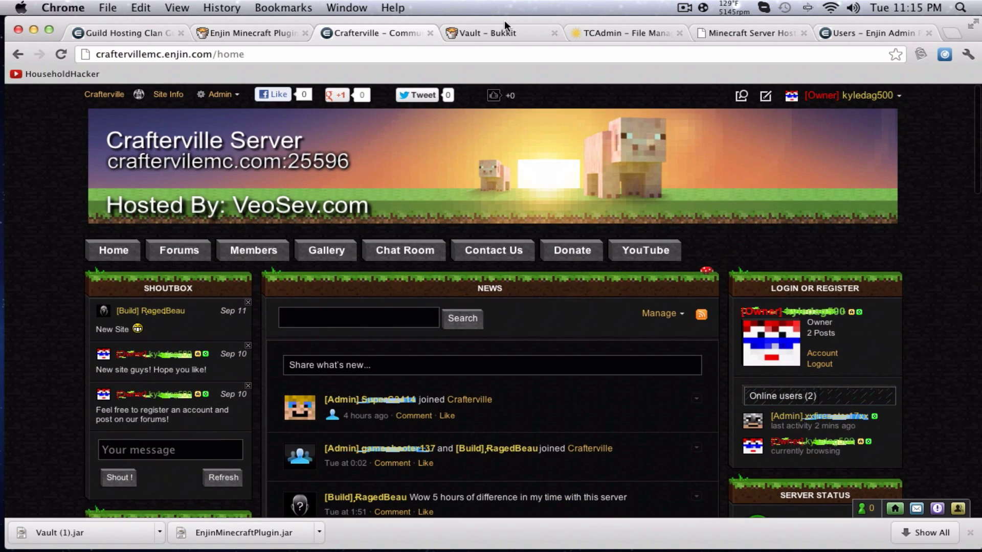
left_click(250, 31)
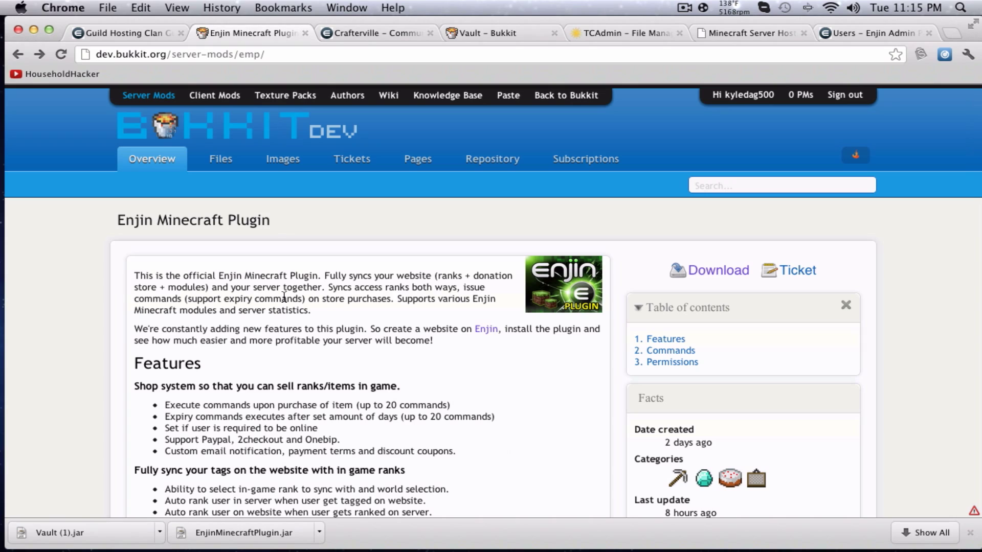
left_click_drag(164, 405, 295, 405)
scroll(294, 358, "down", 3)
left_click_drag(165, 413, 180, 412)
left_click(346, 34)
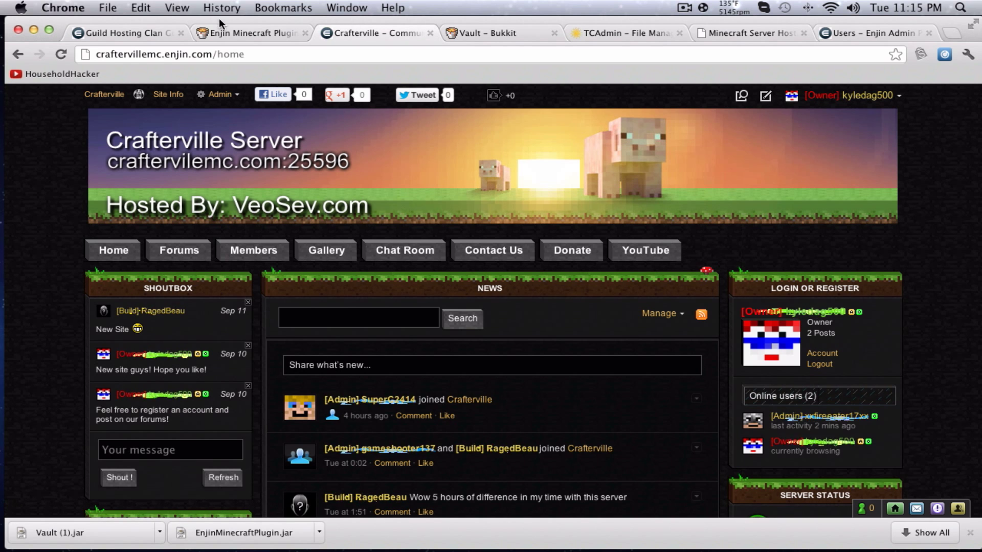
left_click(250, 33)
left_click_drag(164, 374, 259, 386)
left_click_drag(165, 420, 256, 421)
left_click(229, 455)
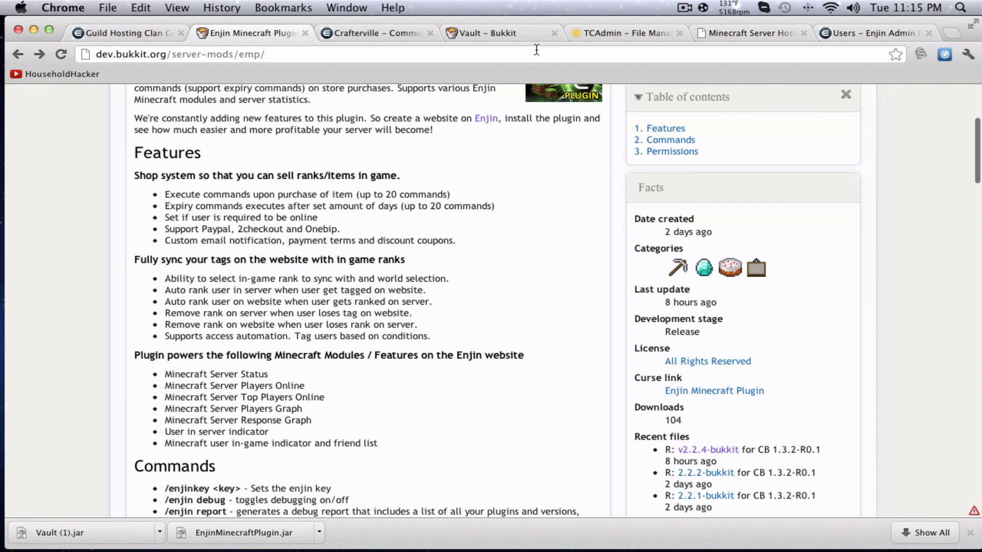
key("ctrl+Tab")
scroll(890, 453, "down", 6)
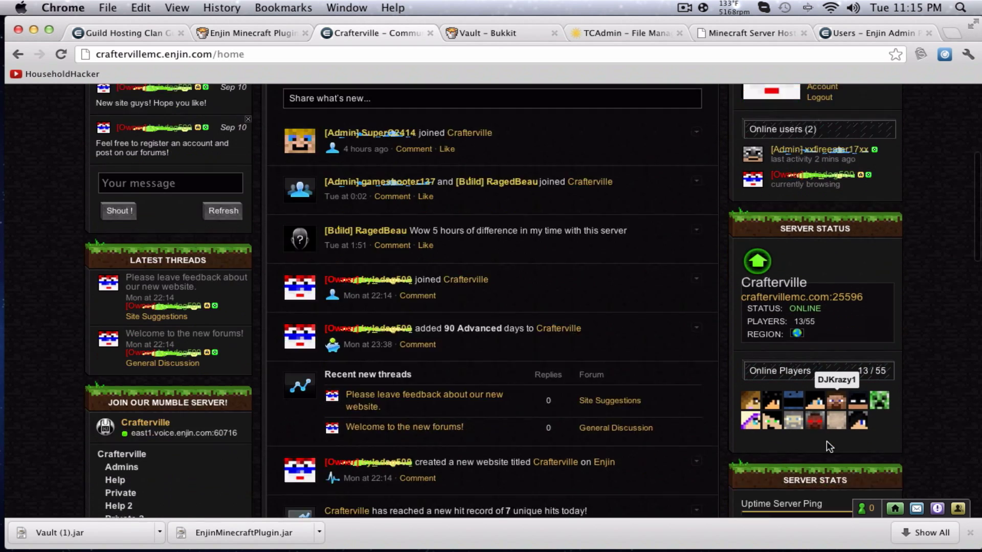
scroll(826, 441, "down", 4)
scroll(817, 461, "up", 10)
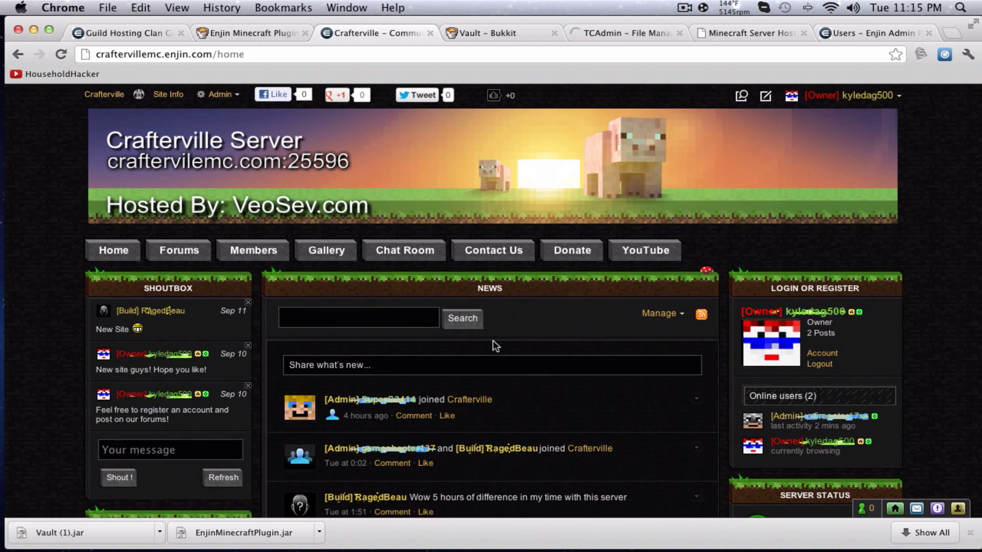
left_click(253, 30)
scroll(292, 137, "up", 4)
Open the Enjin Minecraft Plugin v2.2.4 files page, then move across tabs to the TCAdmin file manager.
left_click(721, 268)
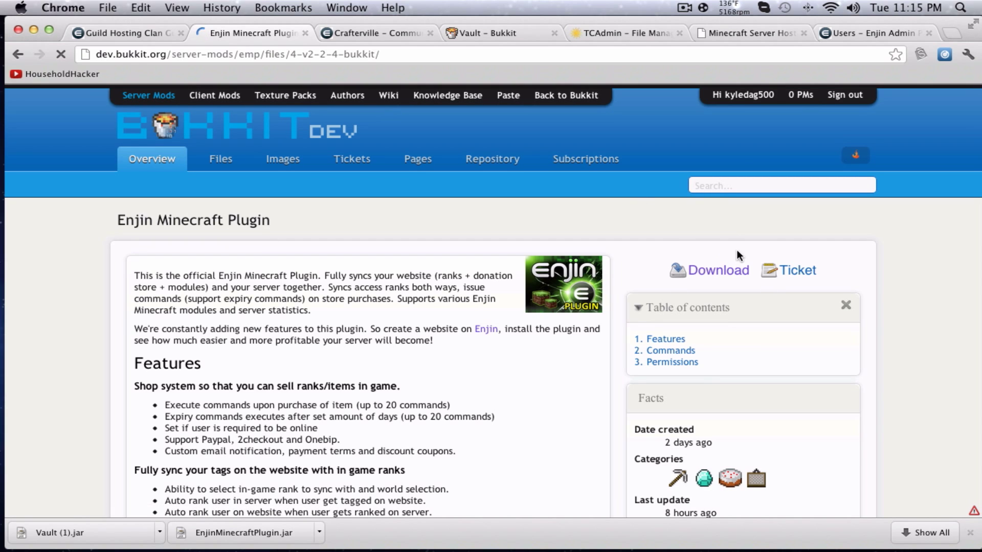
left_click(489, 32)
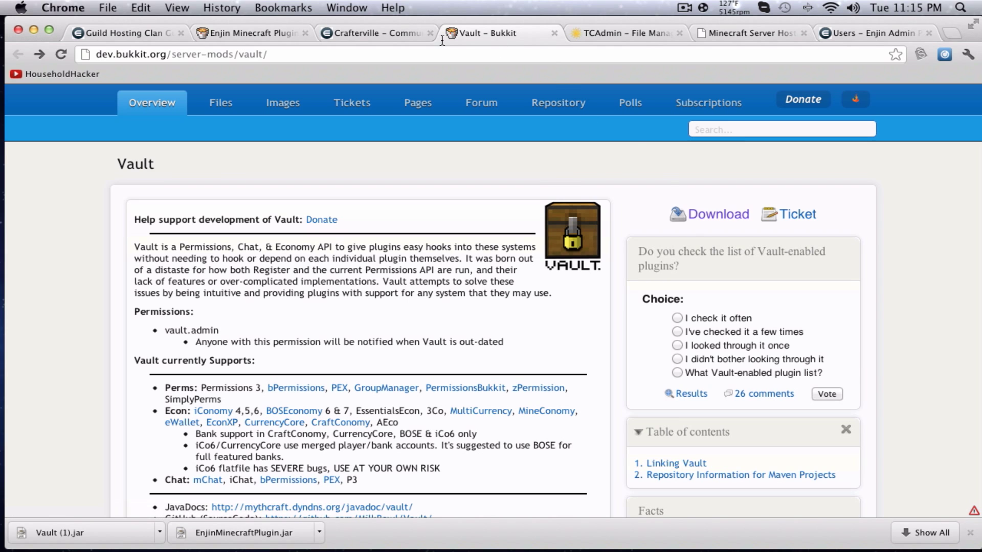
left_click(378, 28)
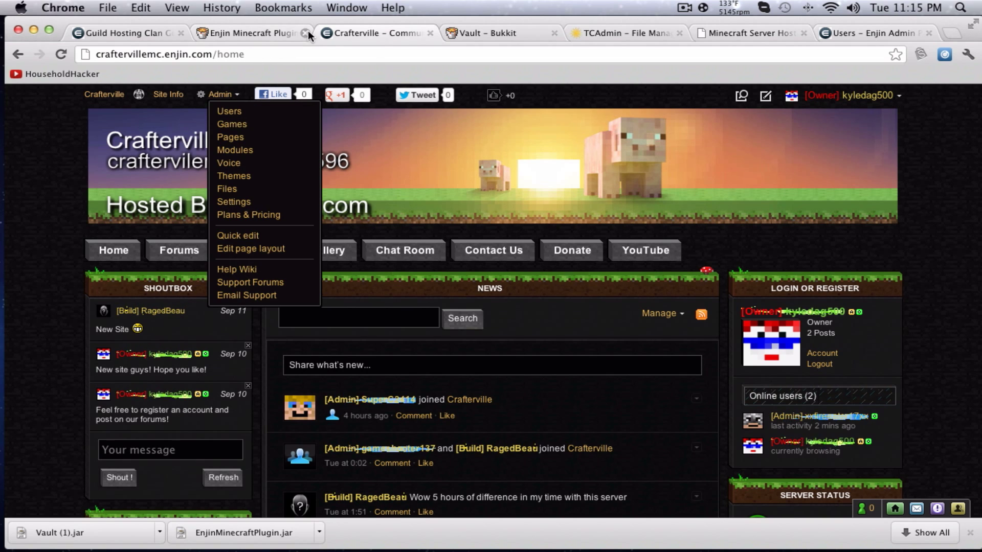
left_click(631, 35)
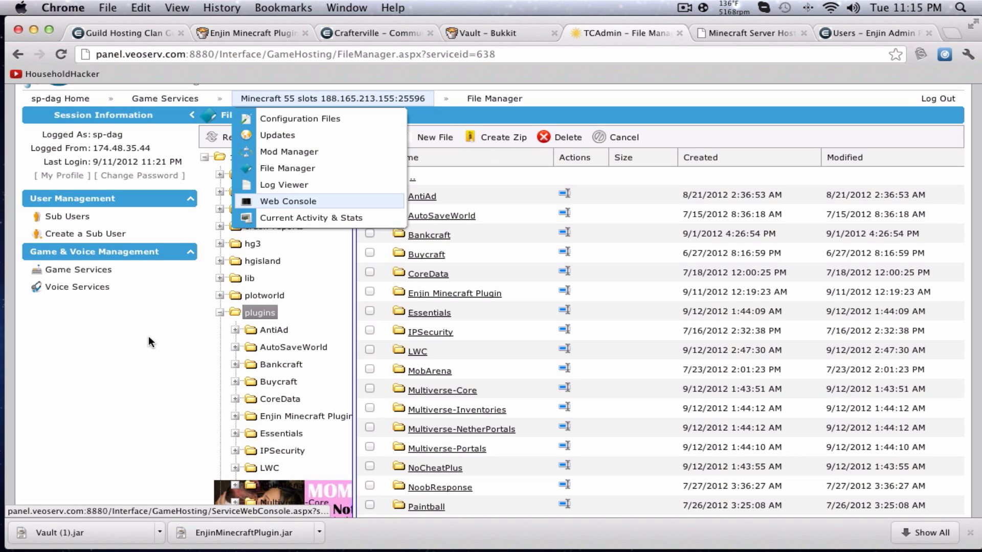
Show the VeoServ hosting homepage, then return to TCAdmin's /plugins/ folder and nudge the browser window left.
scroll(454, 179, "up", 2)
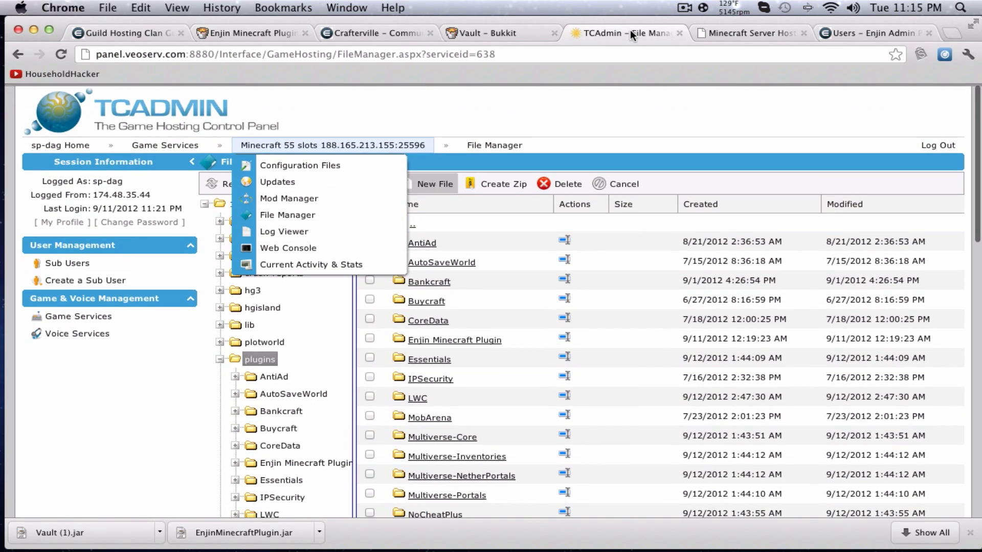
left_click(754, 32)
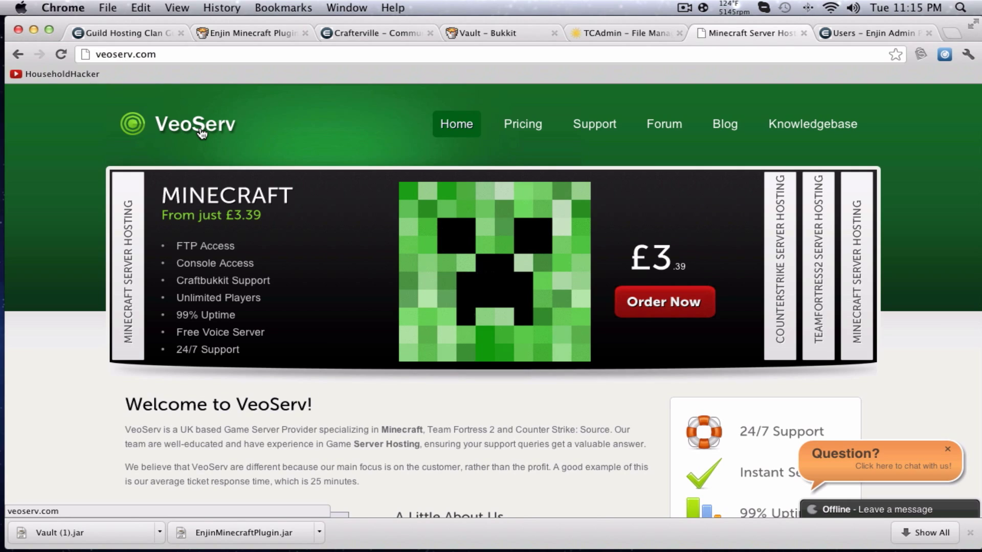
left_click(630, 36)
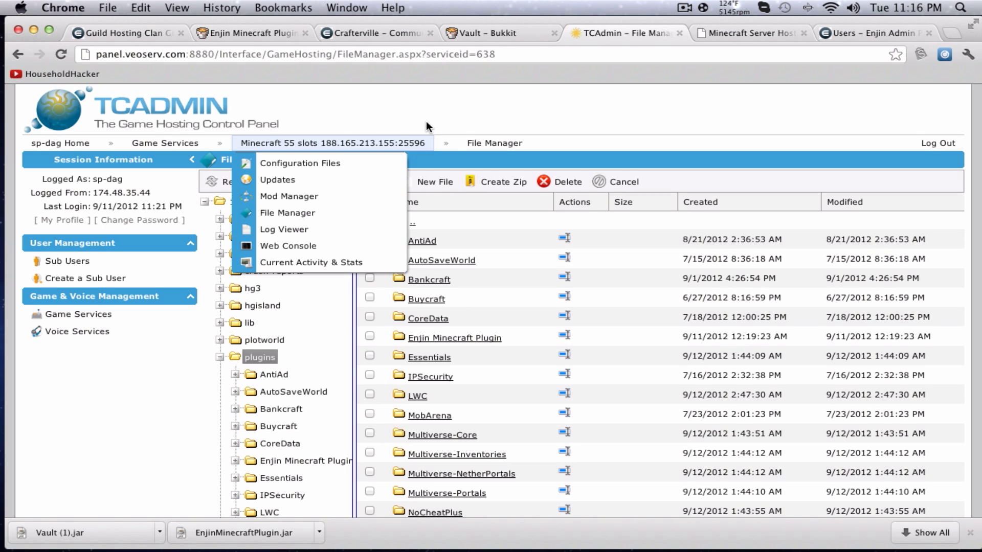
left_click(57, 522)
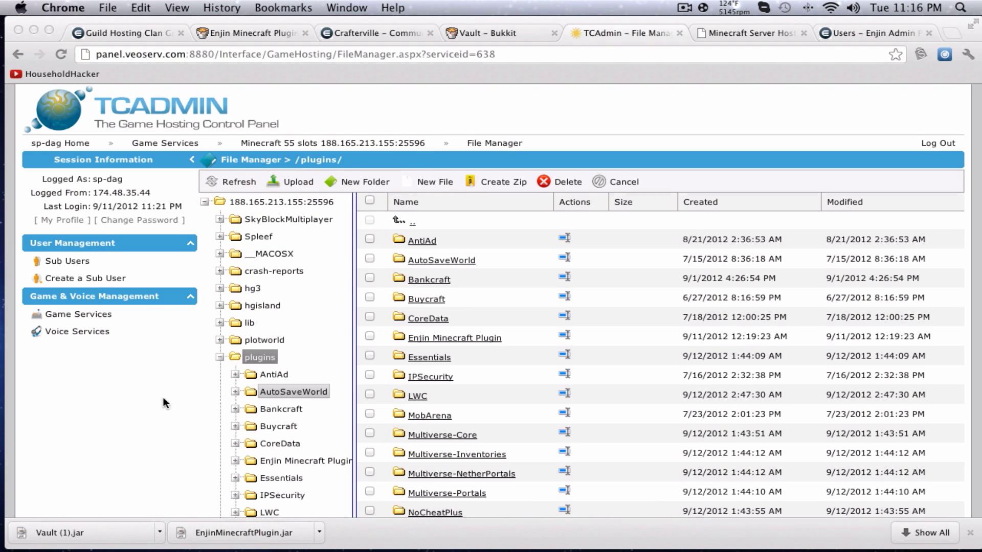
left_click(143, 345)
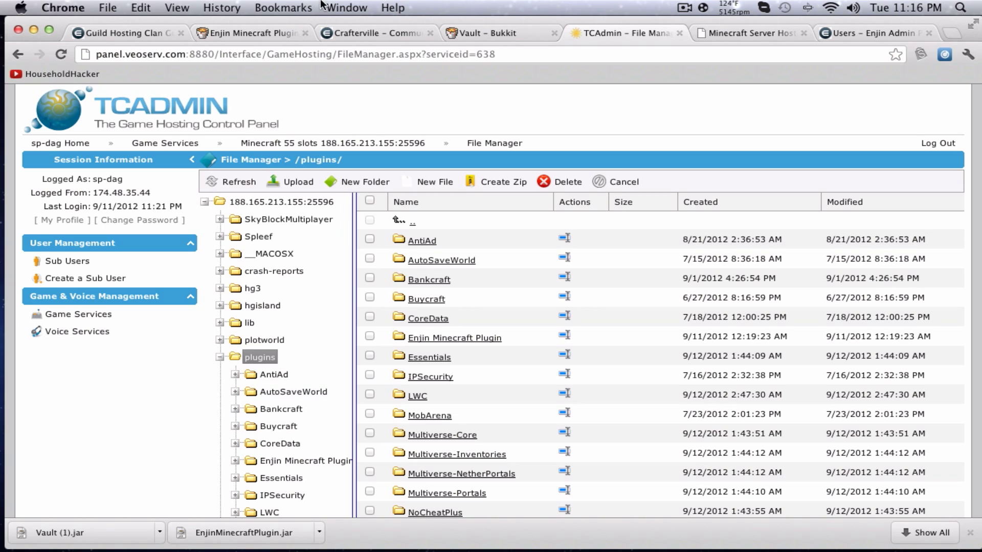
left_click_drag(327, 17, 322, 16)
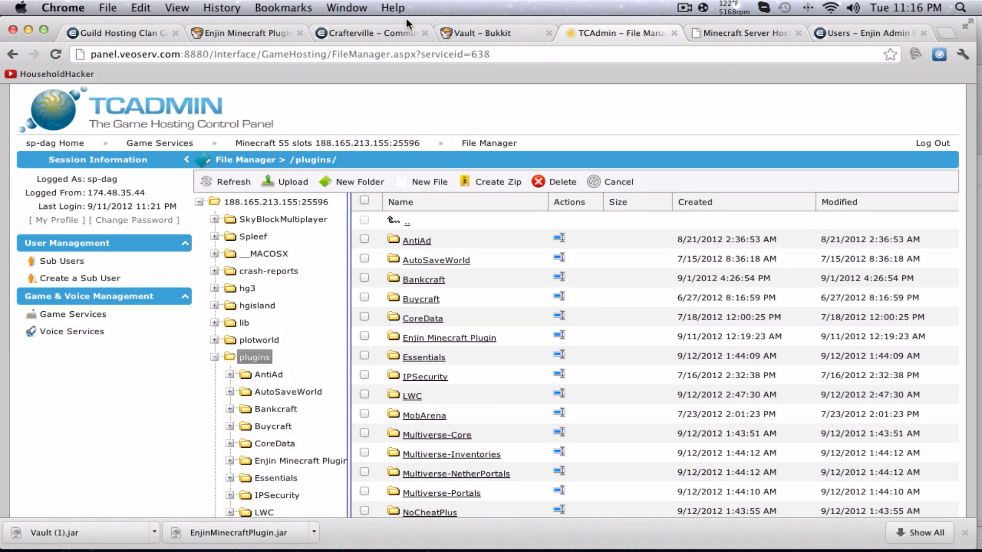
Close the VeoServ hosting tab and return to the TCAdmin file manager.
left_click(746, 32)
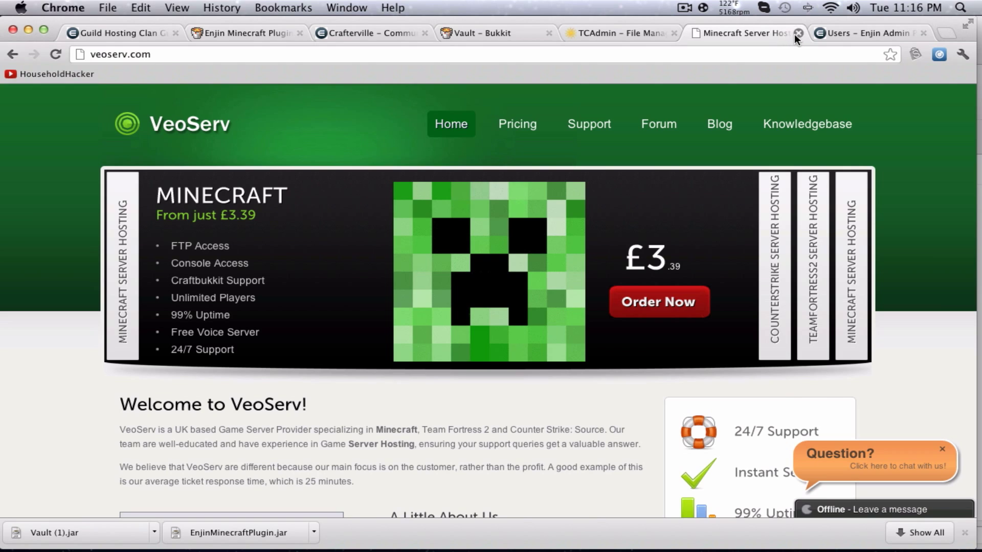
left_click(797, 34)
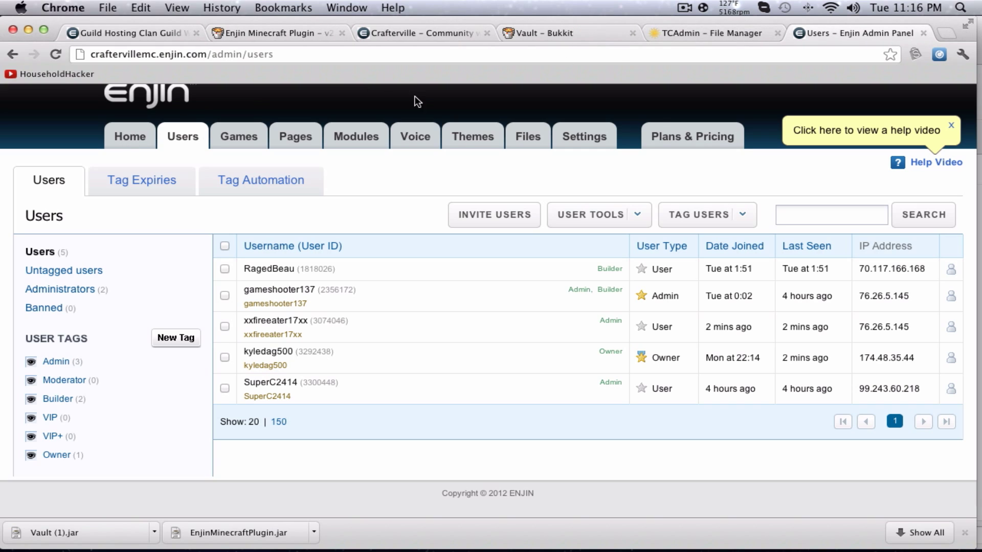
left_click(699, 34)
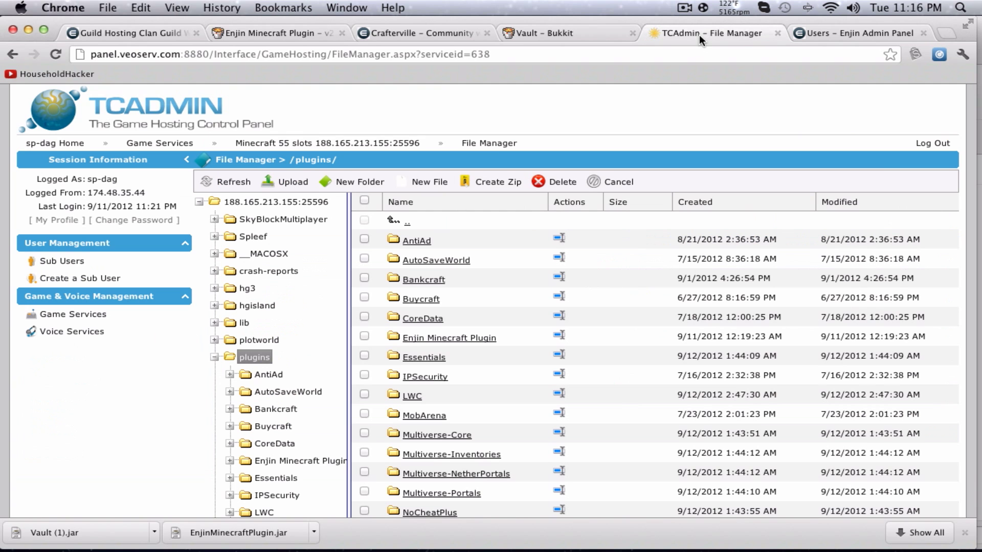
Start an upload and sign back in to the TCAdmin control panel at the server root.
scroll(261, 237, "down", 1)
scroll(261, 237, "down", 2)
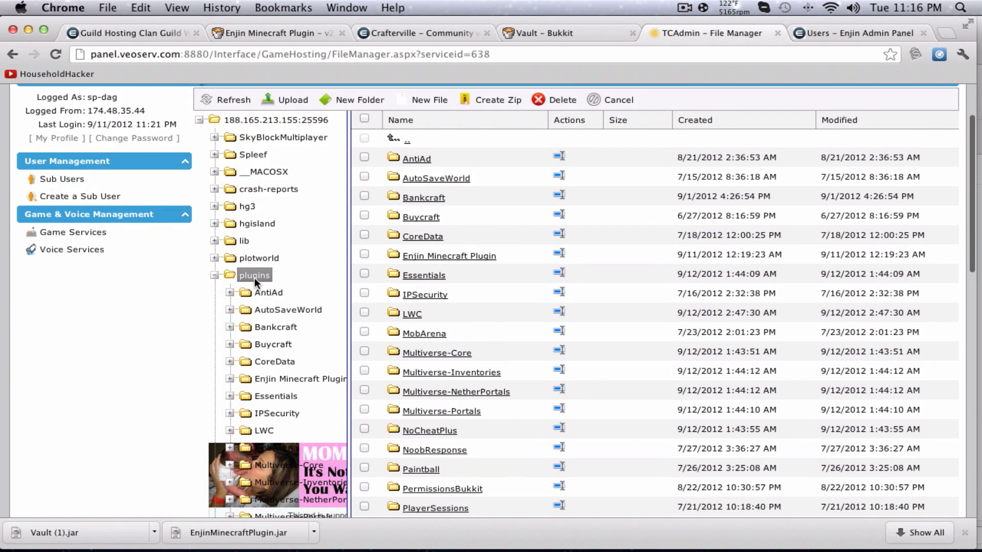
scroll(254, 277, "up", 5)
left_click(284, 182)
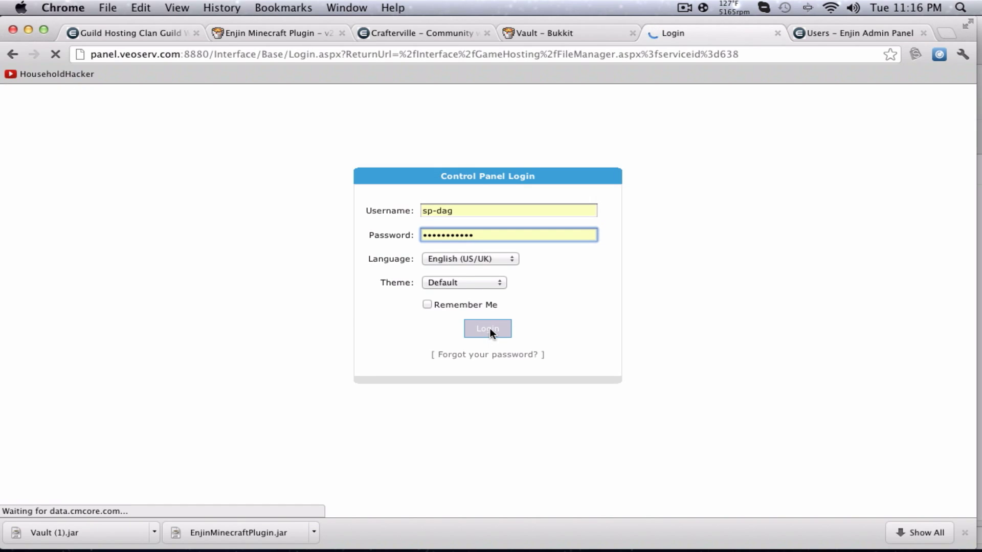
left_click(488, 329)
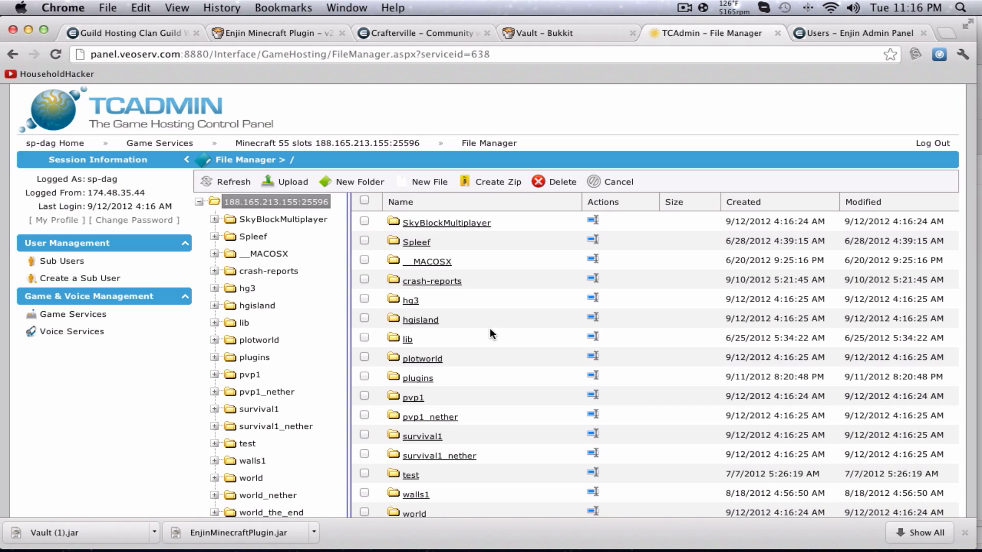
left_click(557, 35)
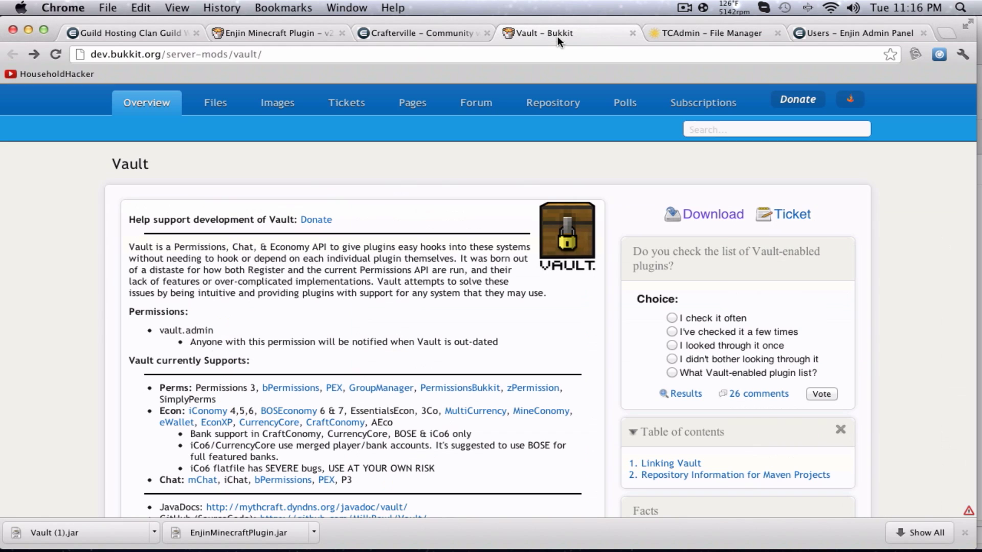
left_click_drag(209, 385, 246, 400)
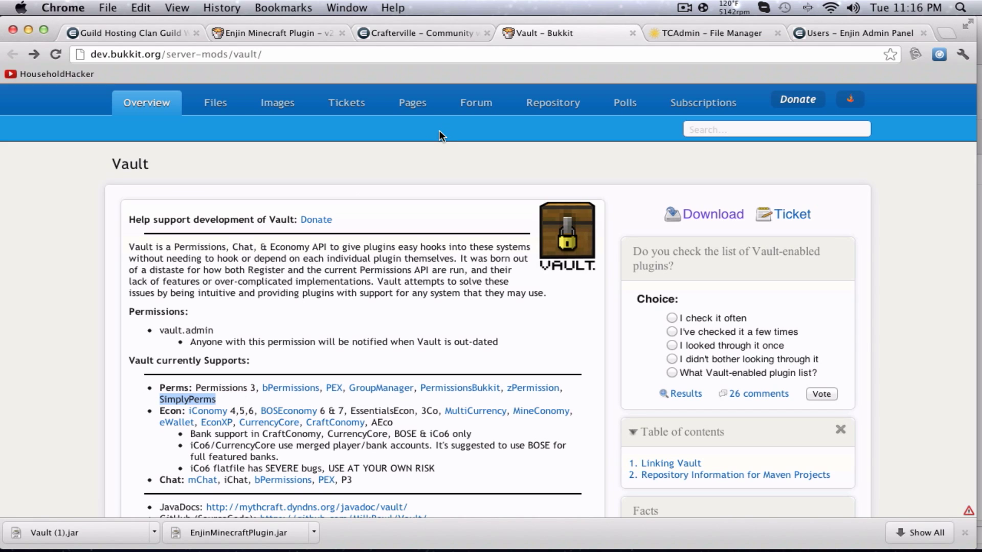
left_click_drag(210, 387, 569, 388)
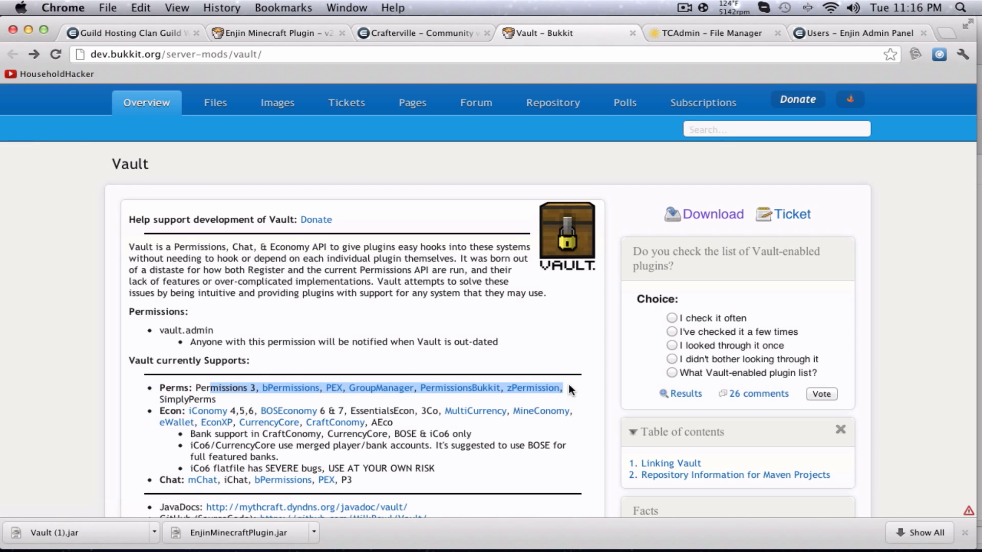
left_click(705, 32)
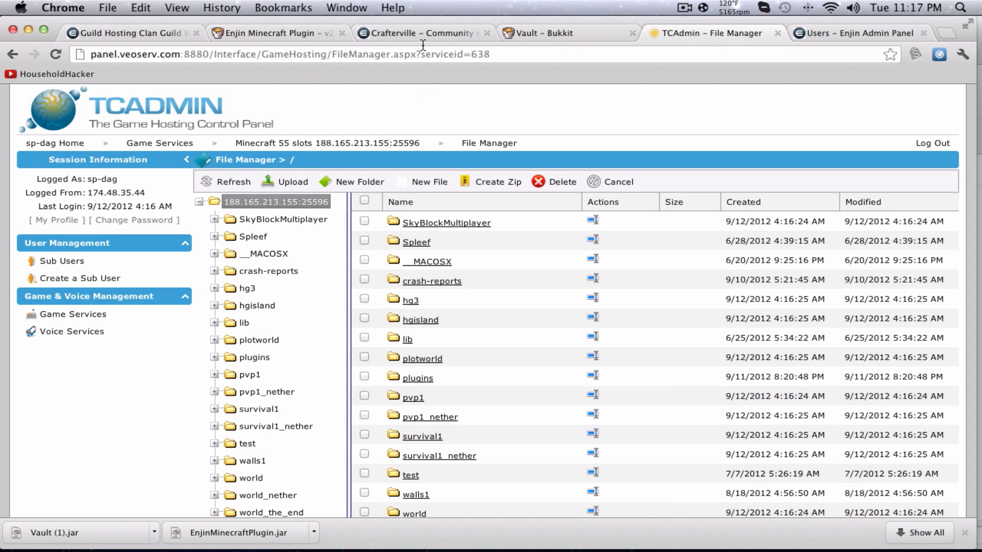
Trim 'users' from the admin page address and load the main /admin panel.
left_click(874, 32)
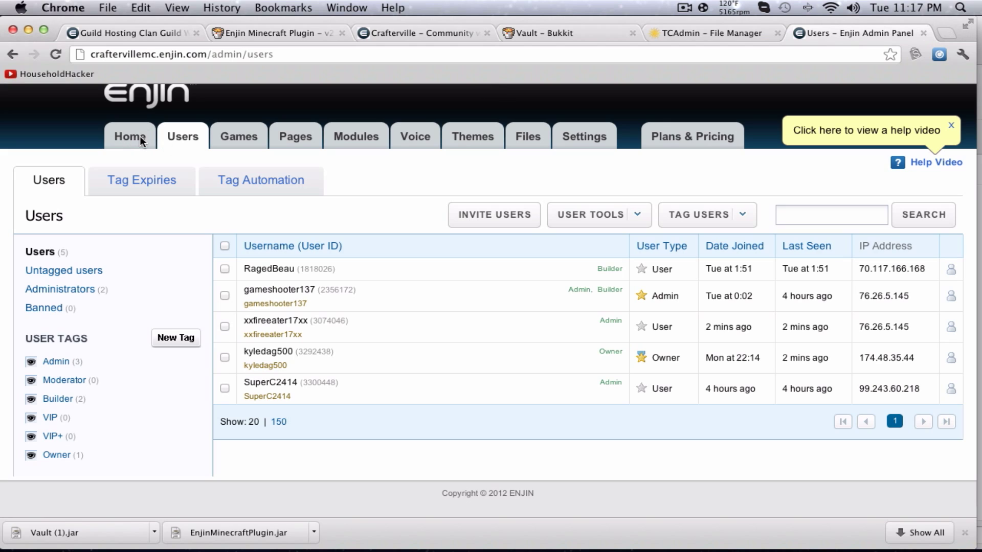
left_click(296, 55)
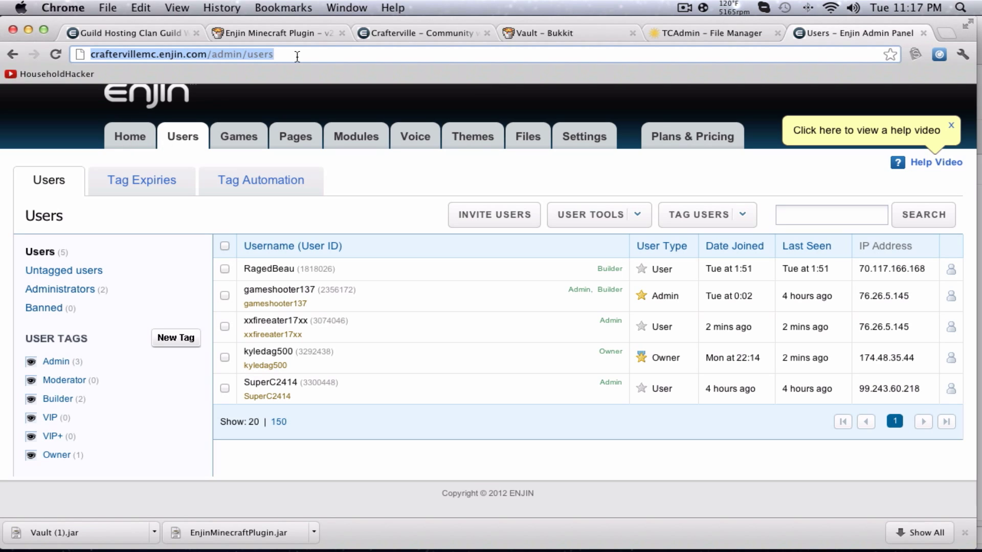
left_click_drag(297, 57, 251, 54)
key("BackSpace")
key("Return")
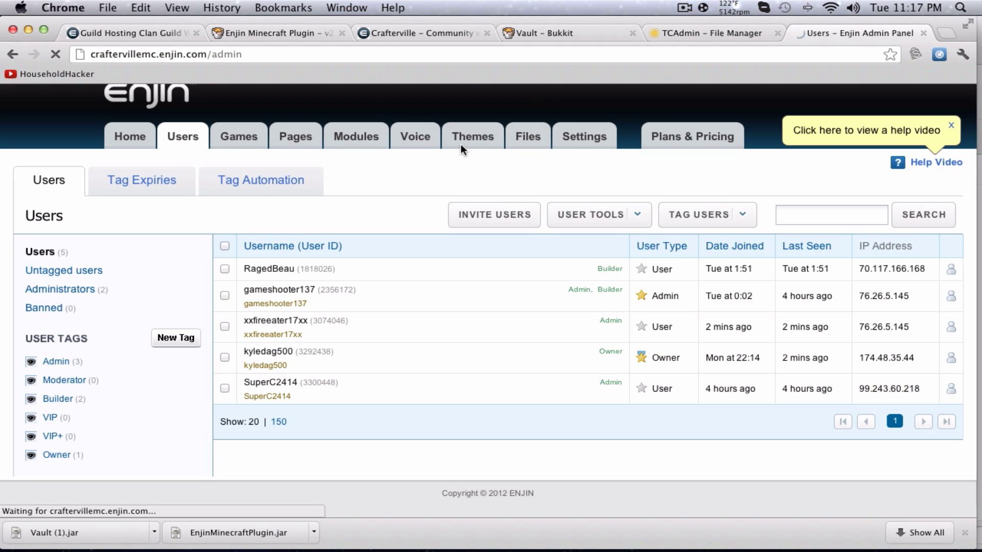
Close the old users tab, open Admin from the Crafterville home page, and go to Users.
left_click(398, 34)
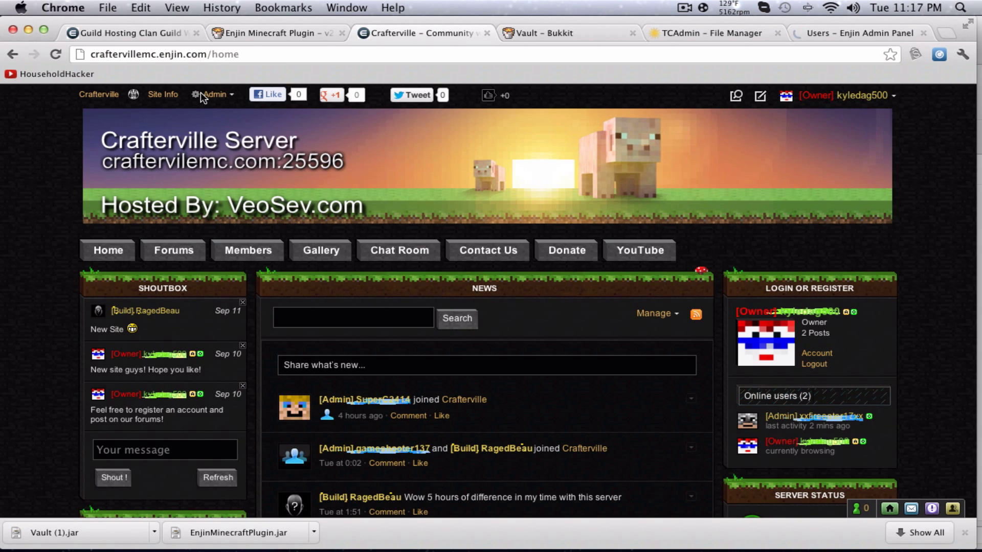
left_click(845, 35)
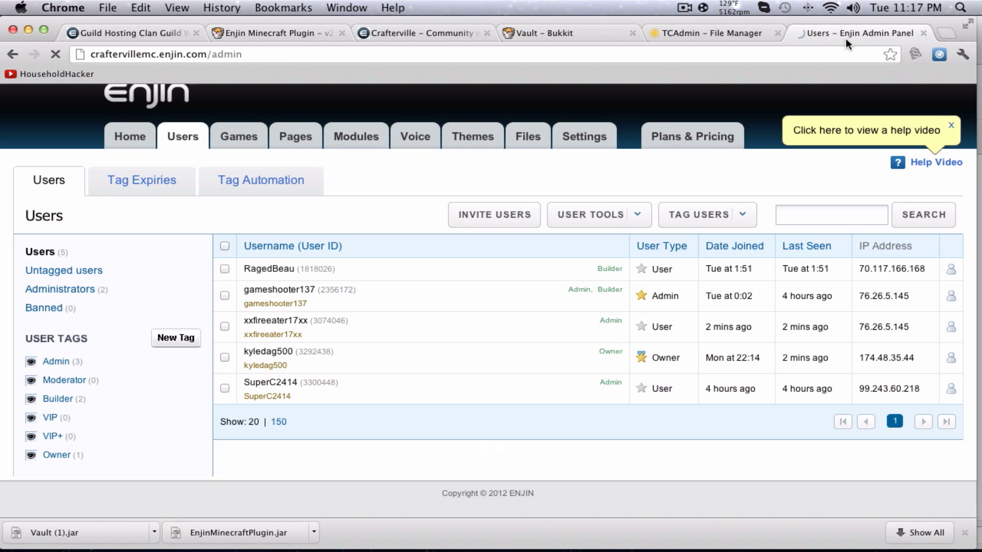
left_click(923, 32)
left_click(433, 36)
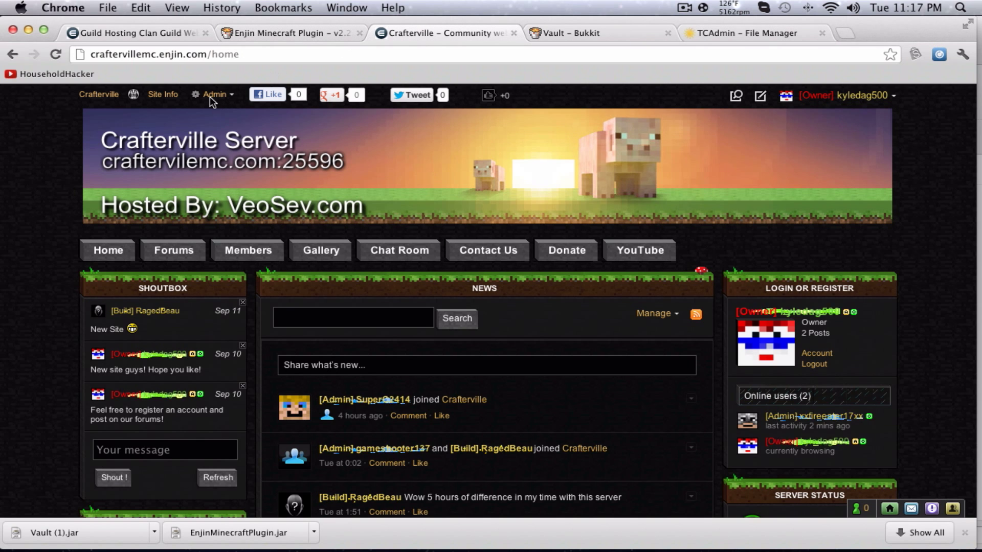
mouse_move(219, 98)
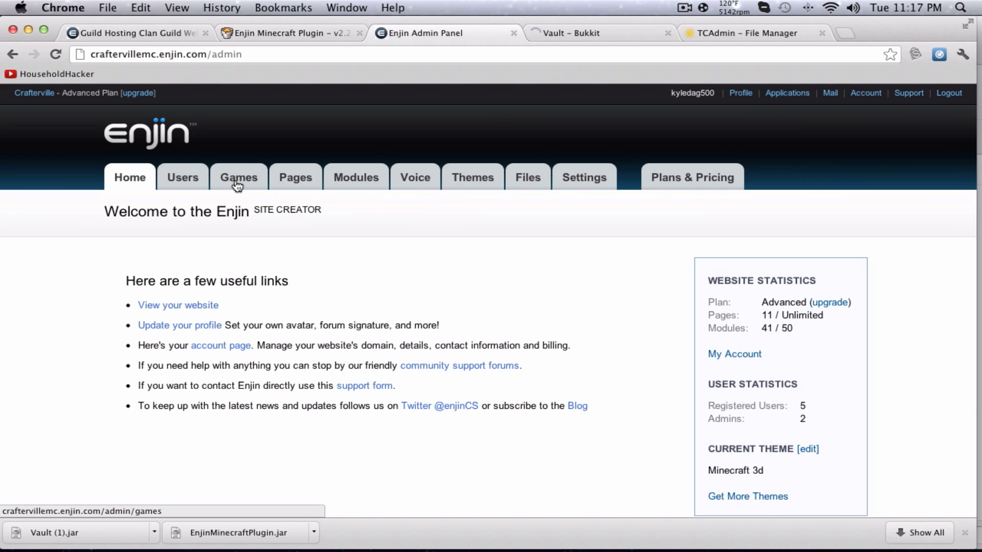
left_click_drag(142, 54, 253, 53)
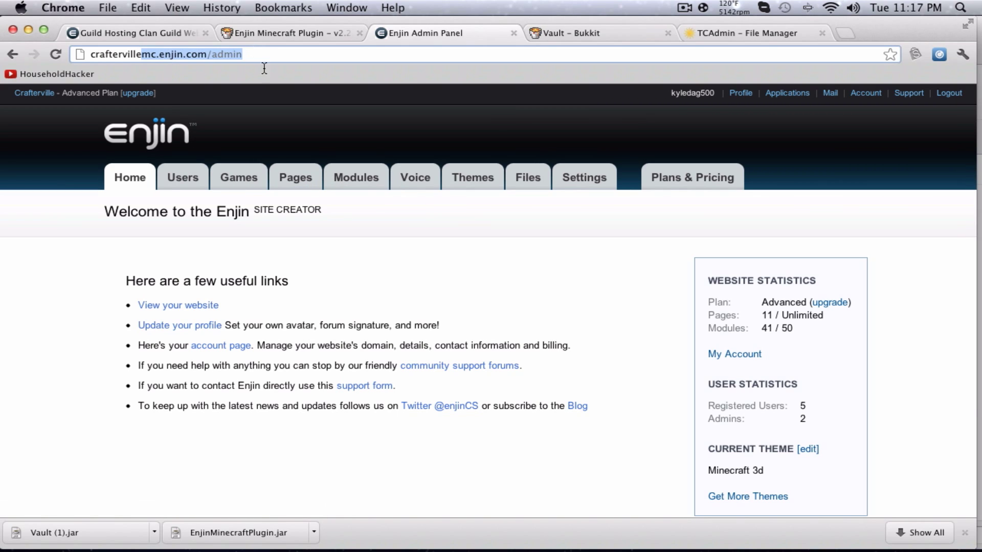
left_click(181, 186)
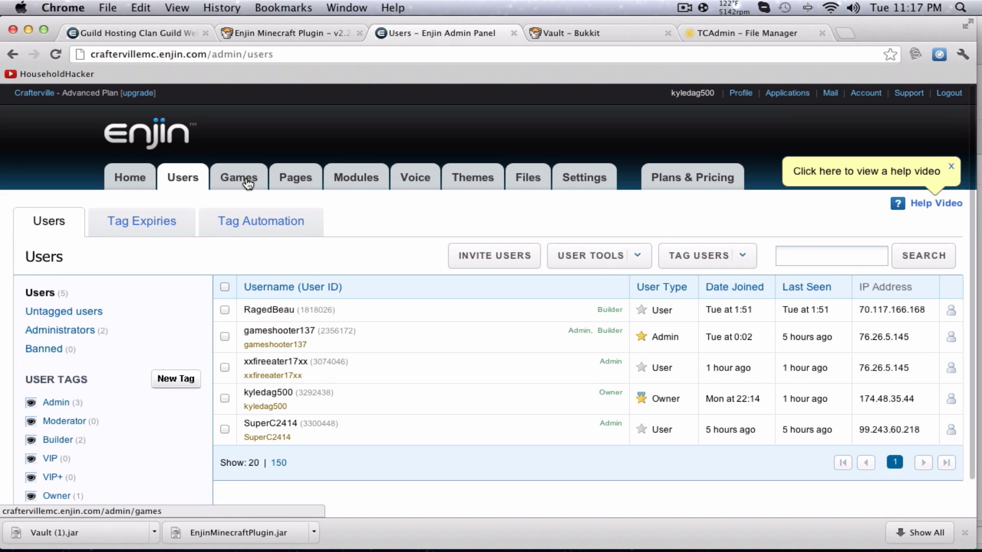
Open Games, then the Enjin Plugin settings for Minecraft and its Server tab.
left_click(248, 183)
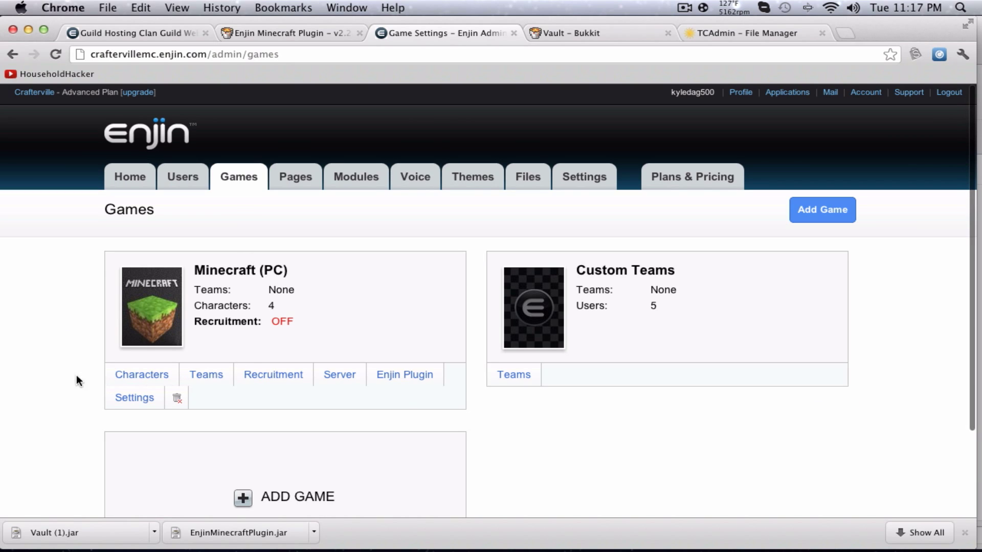
scroll(276, 474, "down", 1)
left_click(405, 353)
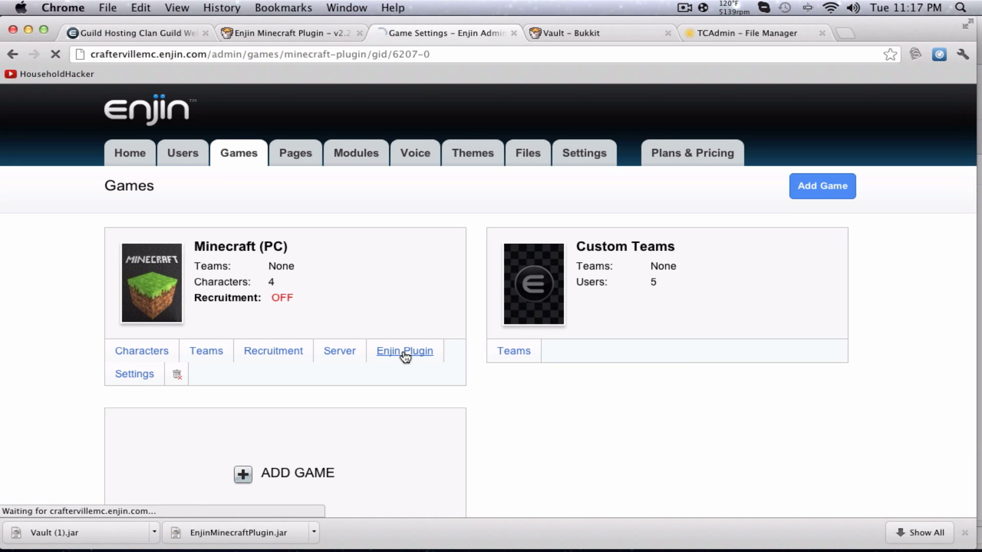
scroll(232, 294, "down", 1)
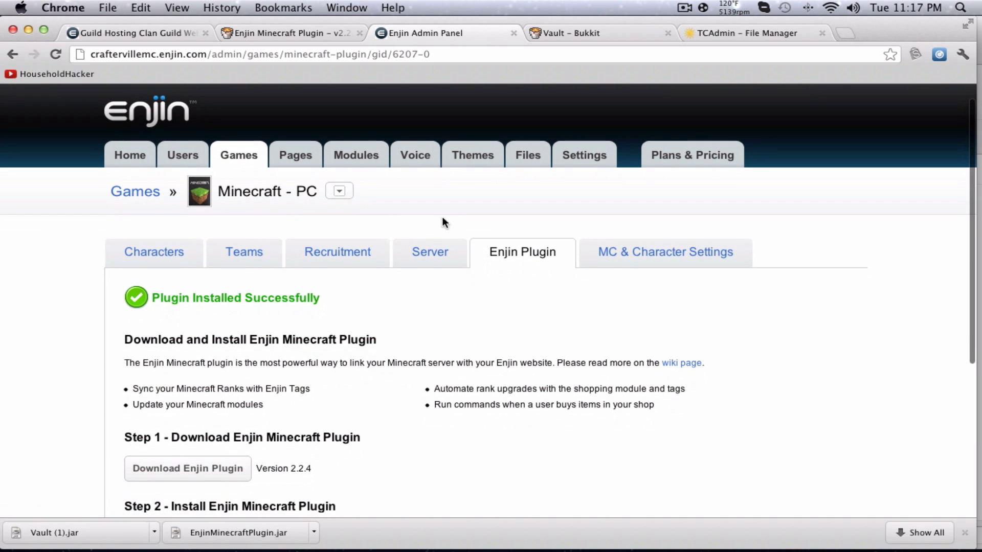
left_click(445, 254)
Review the server settings, leaving server version at None and noting the query settings instructions.
scroll(357, 323, "down", 3)
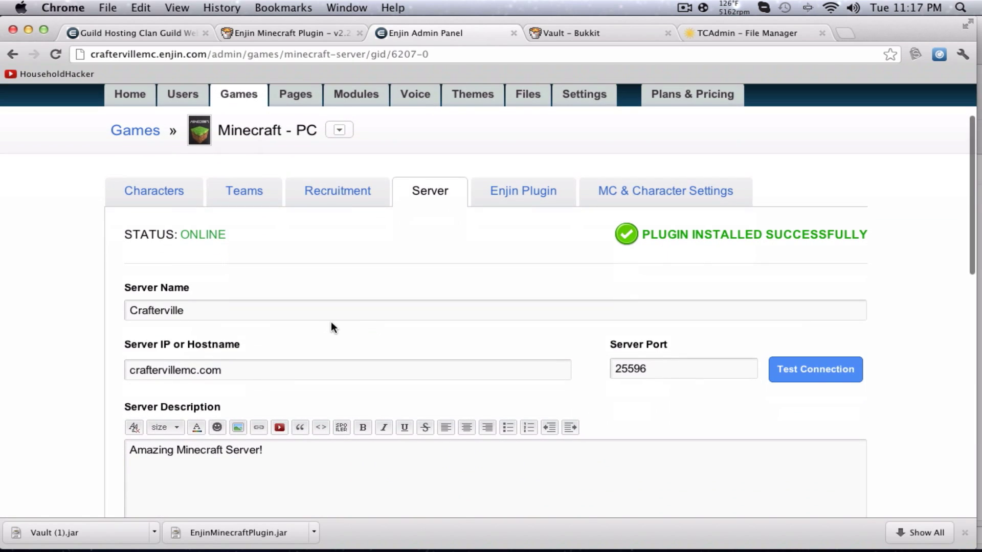
scroll(445, 441, "down", 5)
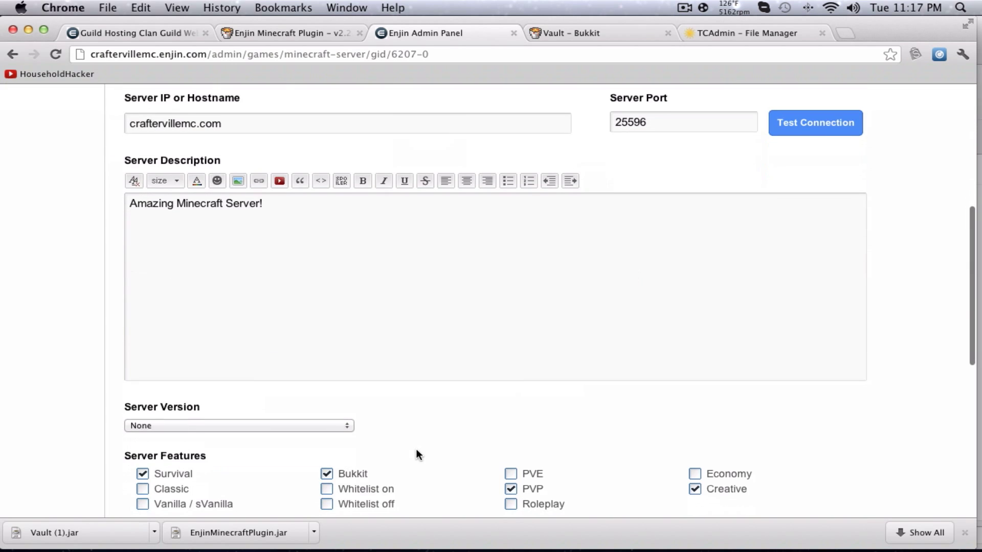
scroll(205, 409, "down", 3)
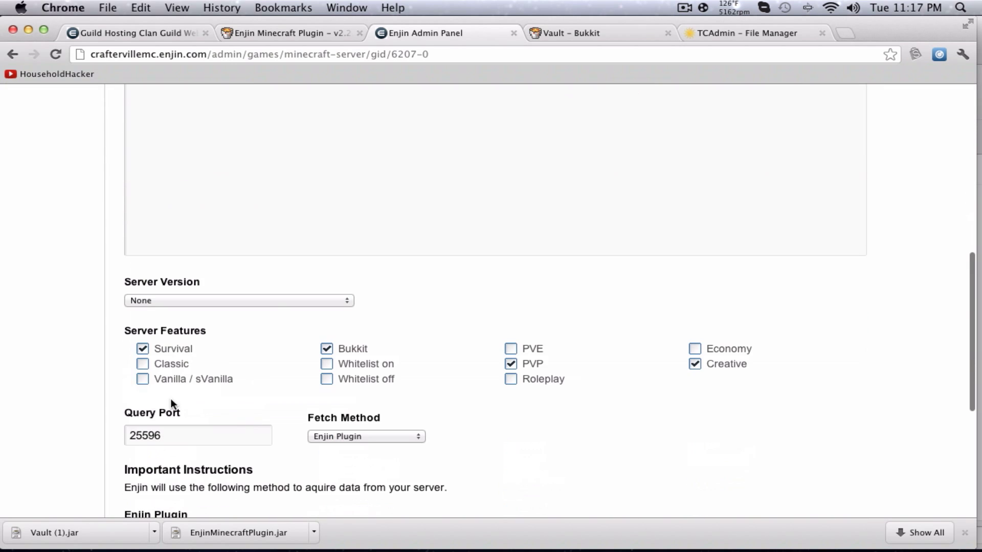
left_click(280, 301)
left_click(280, 301)
scroll(519, 279, "down", 4)
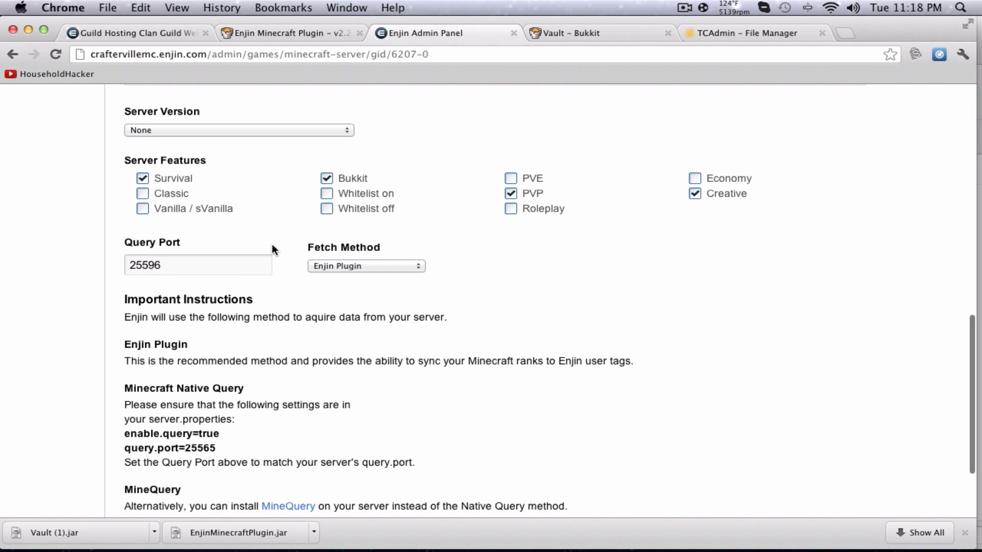
scroll(272, 246, "down", 2)
left_click_drag(169, 368, 200, 367)
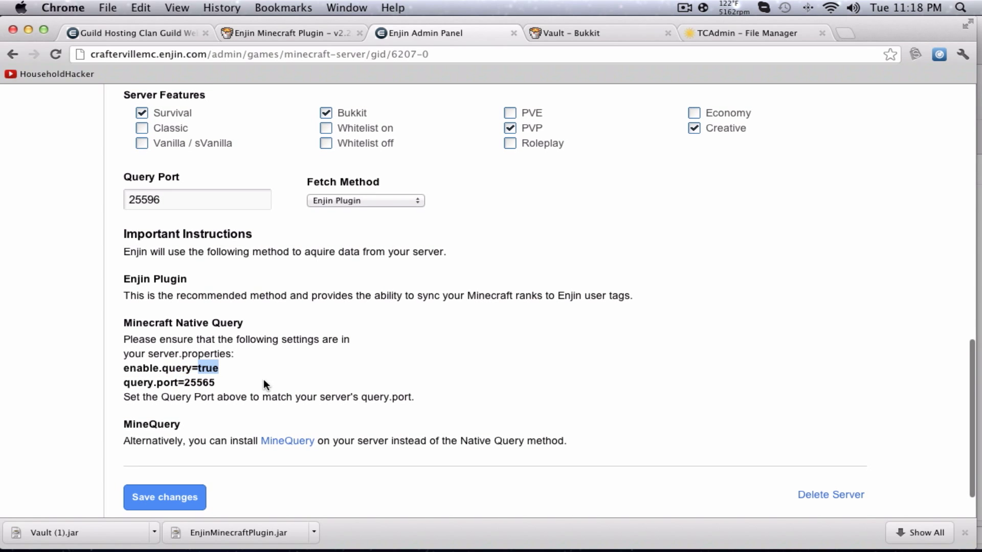
scroll(254, 409, "up", 15)
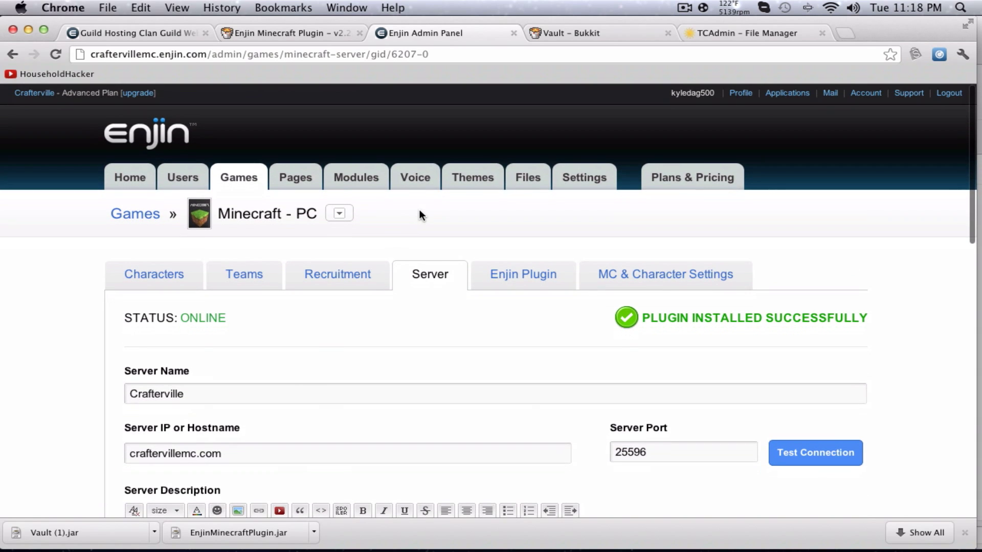
Return to Games and scroll the Minecraft plugin setup page down to the authentication steps.
left_click(135, 217)
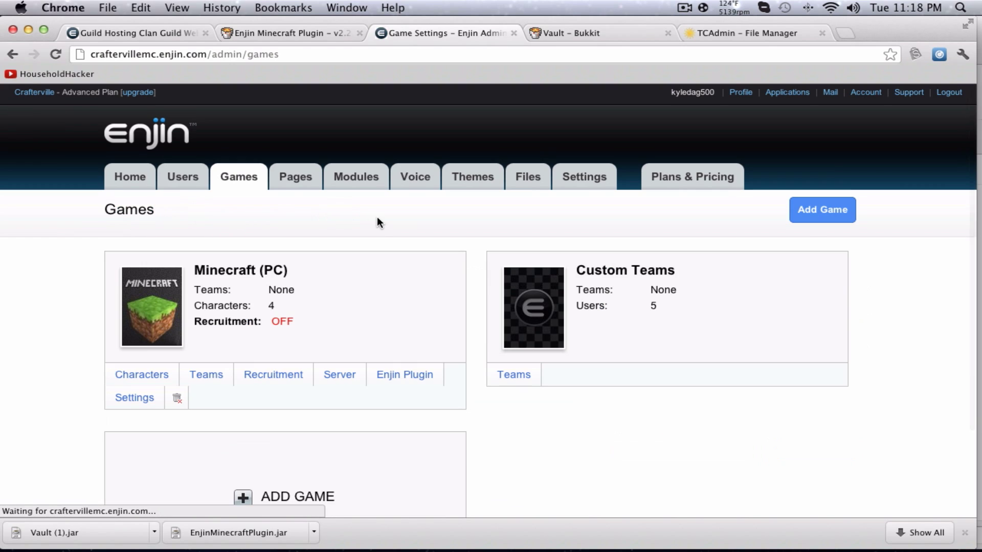
left_click(390, 377)
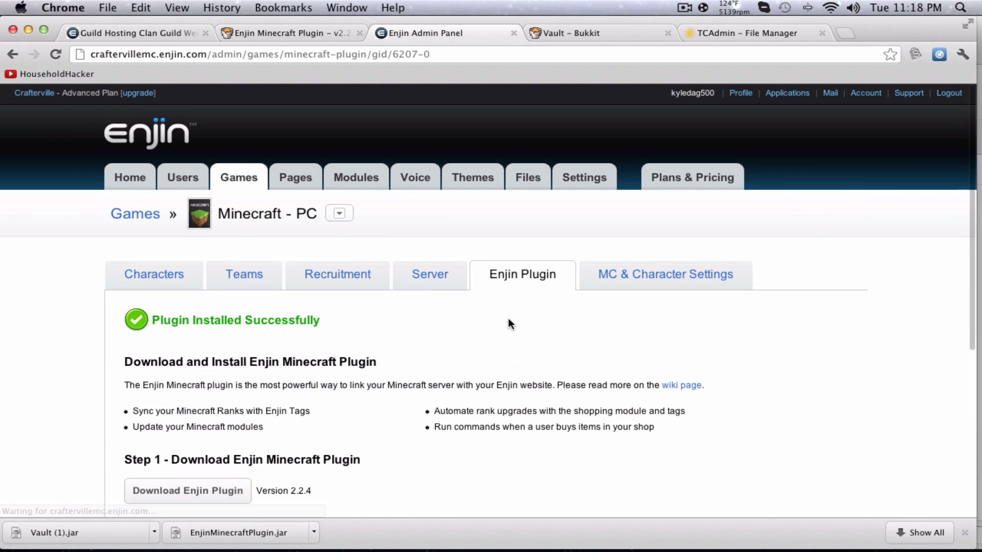
scroll(513, 317, "down", 1)
scroll(513, 318, "down", 1)
scroll(198, 398, "down", 5)
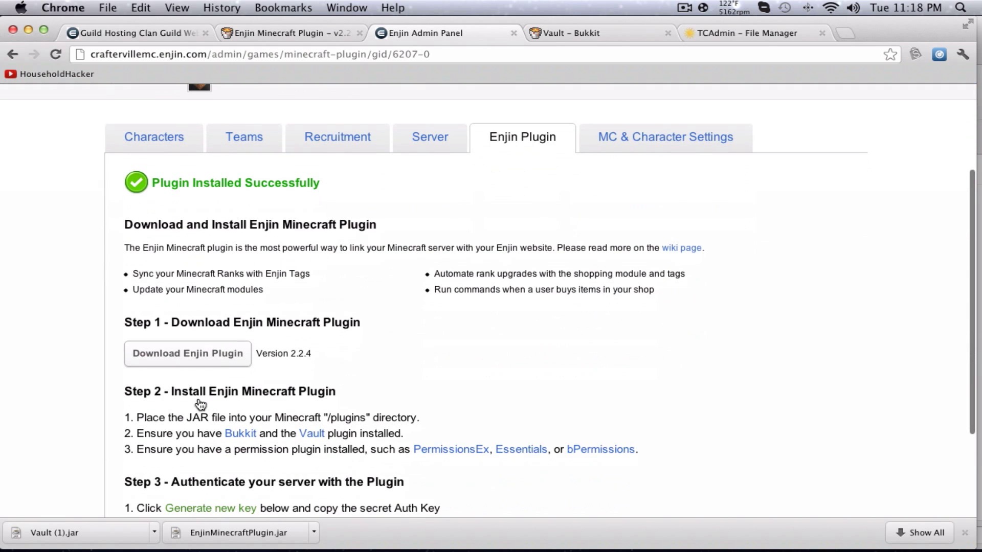
scroll(260, 407, "down", 1)
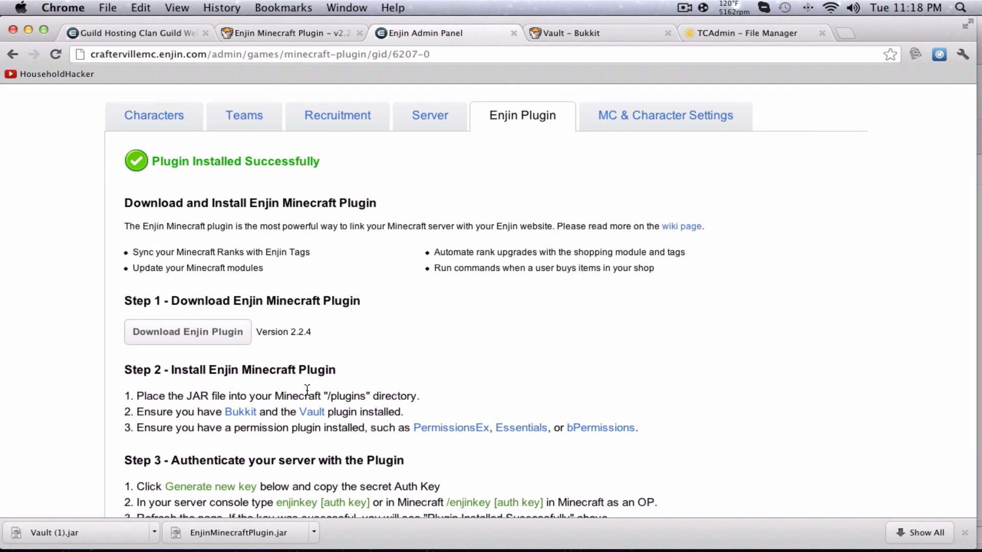
scroll(307, 390, "down", 2)
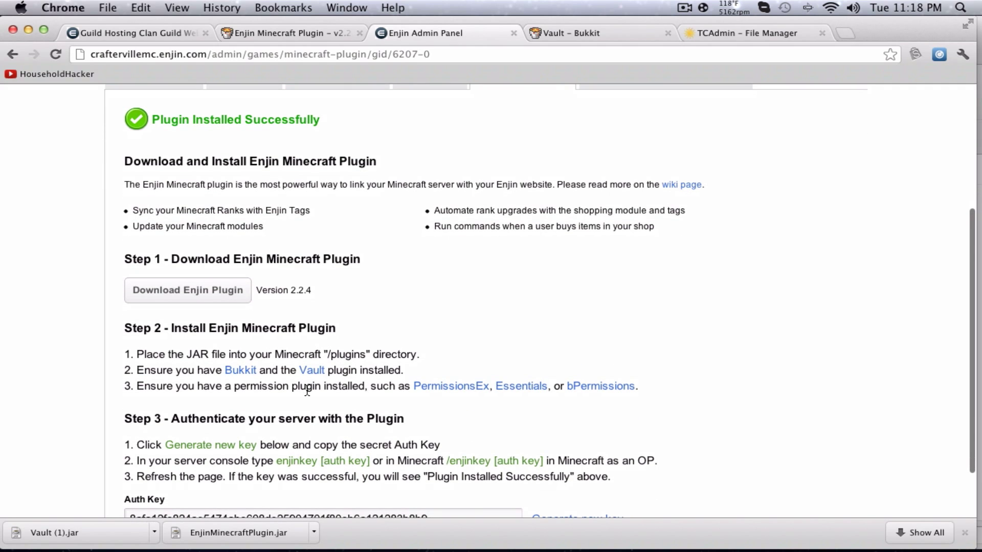
scroll(192, 496, "up", 1)
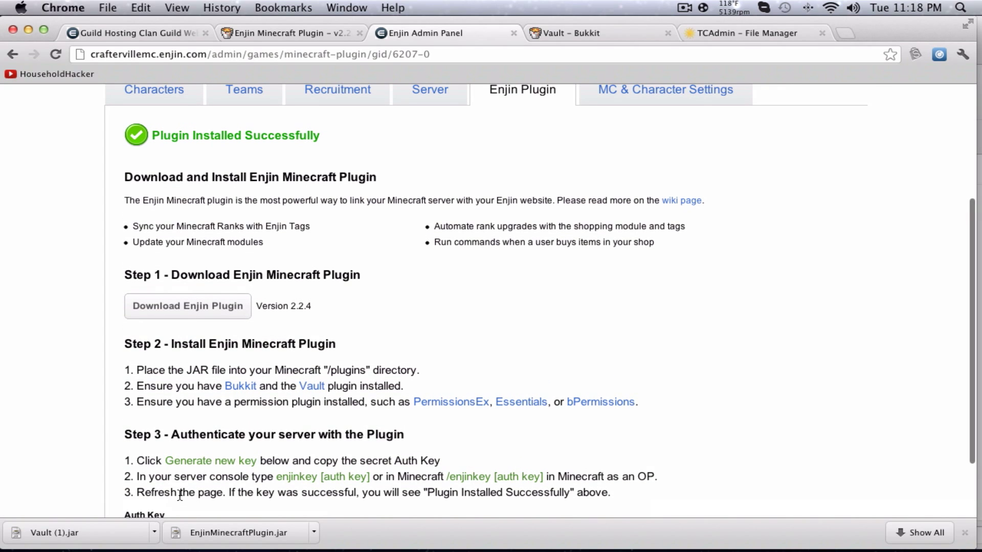
scroll(180, 495, "down", 3)
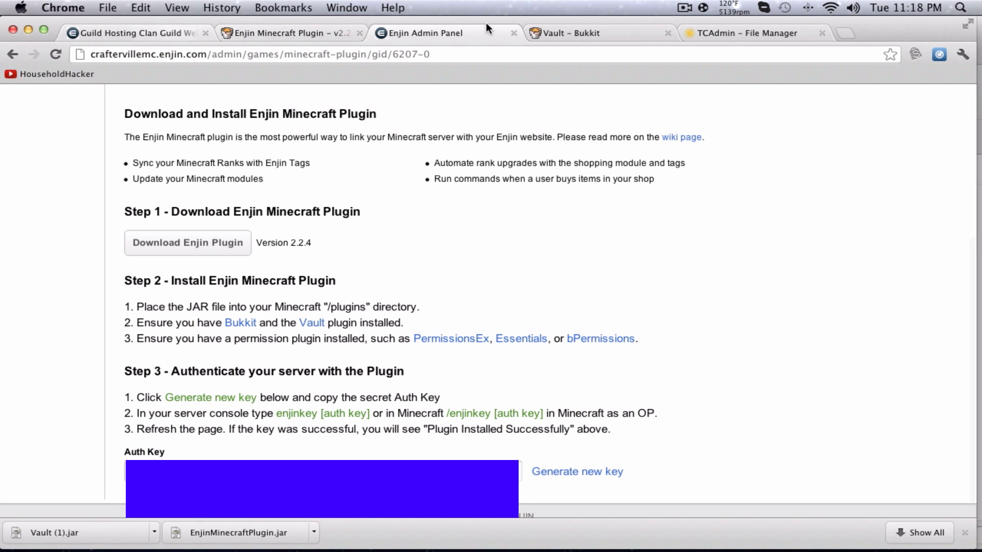
Glance at the server tab, then select the /enjinkey command text on the setup page.
left_click(751, 33)
mouse_move(347, 146)
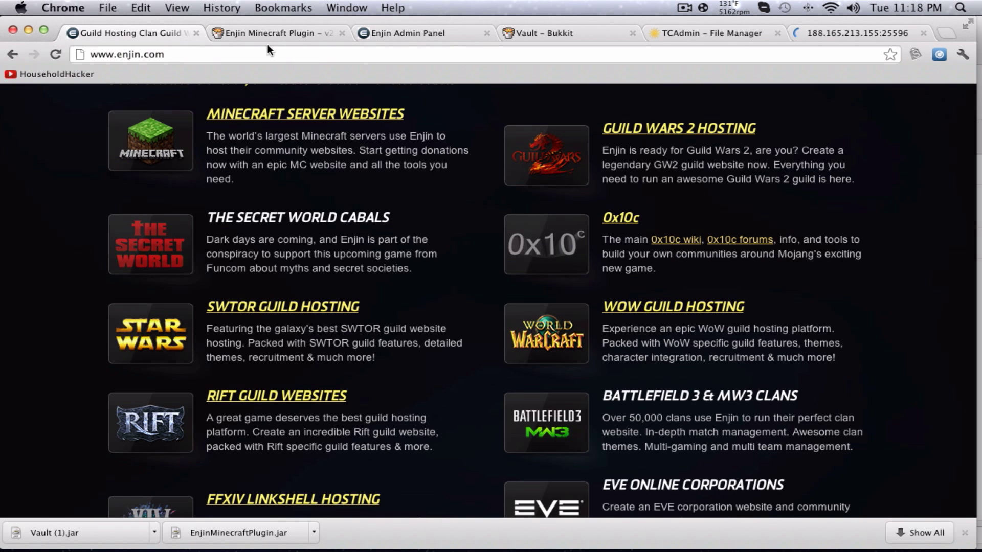
left_click(450, 33)
scroll(431, 292, "down", 1)
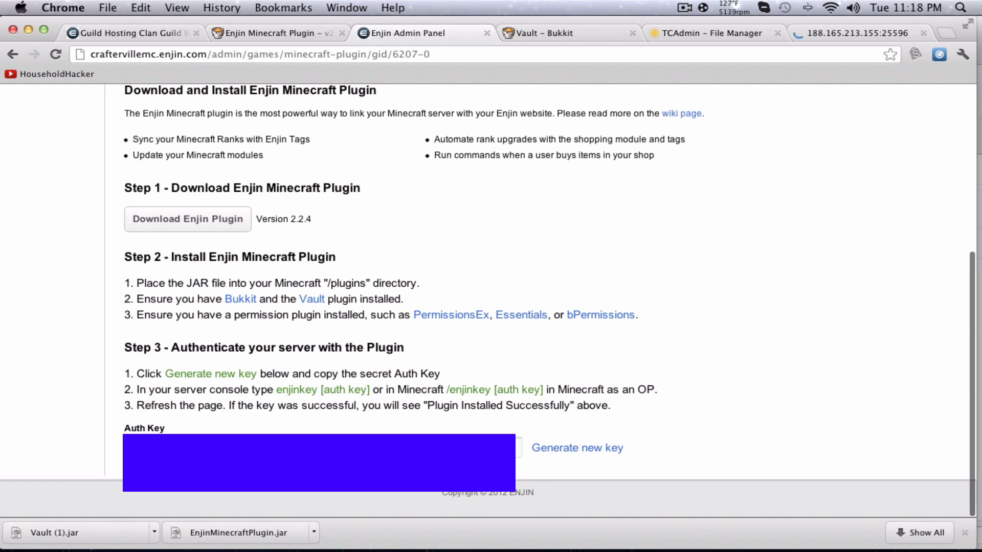
left_click_drag(275, 391, 314, 393)
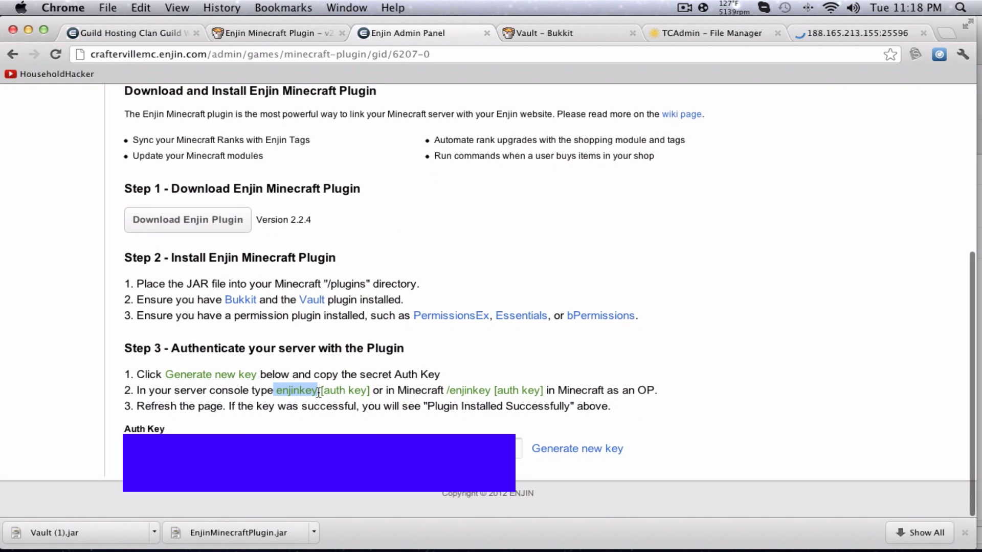
left_click(317, 391)
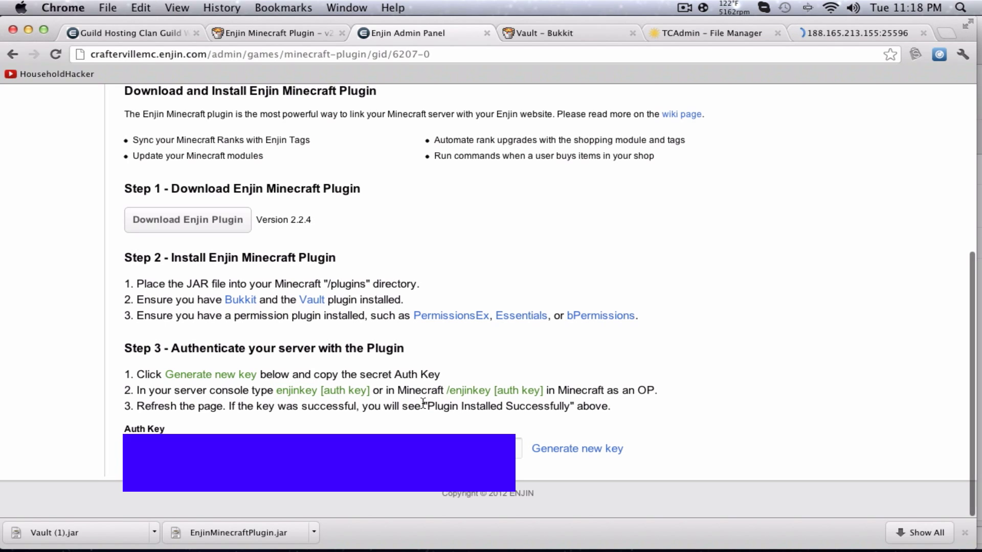
left_click_drag(447, 391, 462, 390)
Run 'enjinkey' with the pasted auth key in the web console, check the key-match result, then close it.
left_click(861, 33)
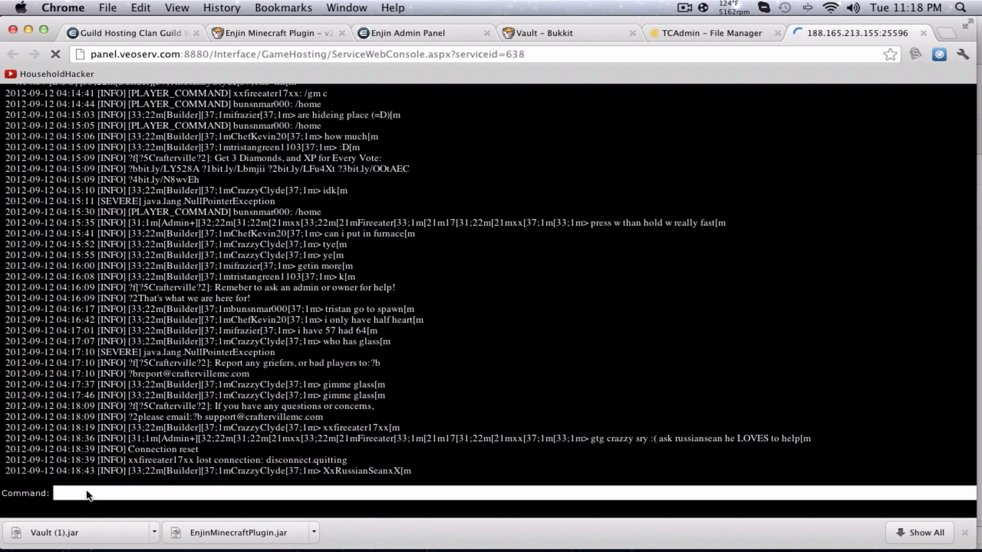
left_click(58, 488)
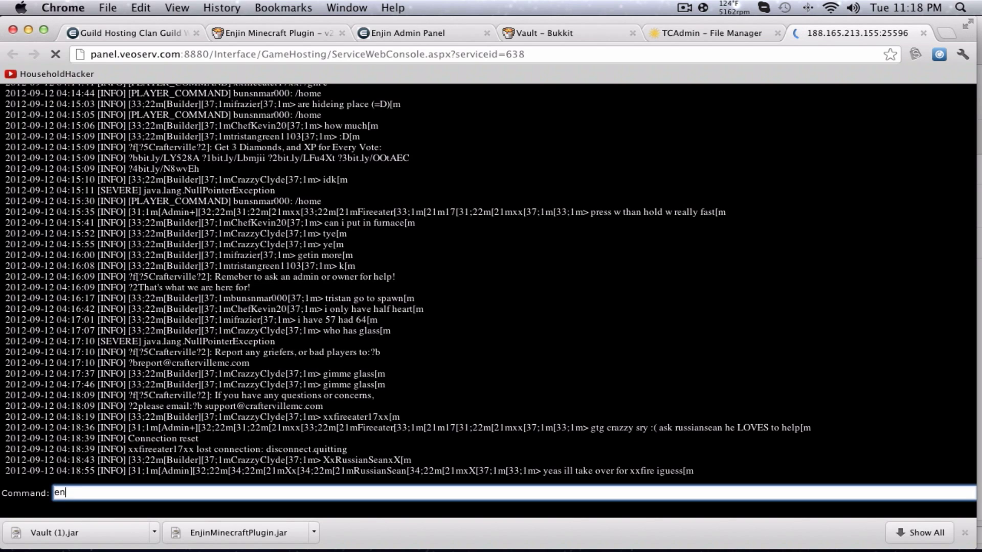
type("enjin")
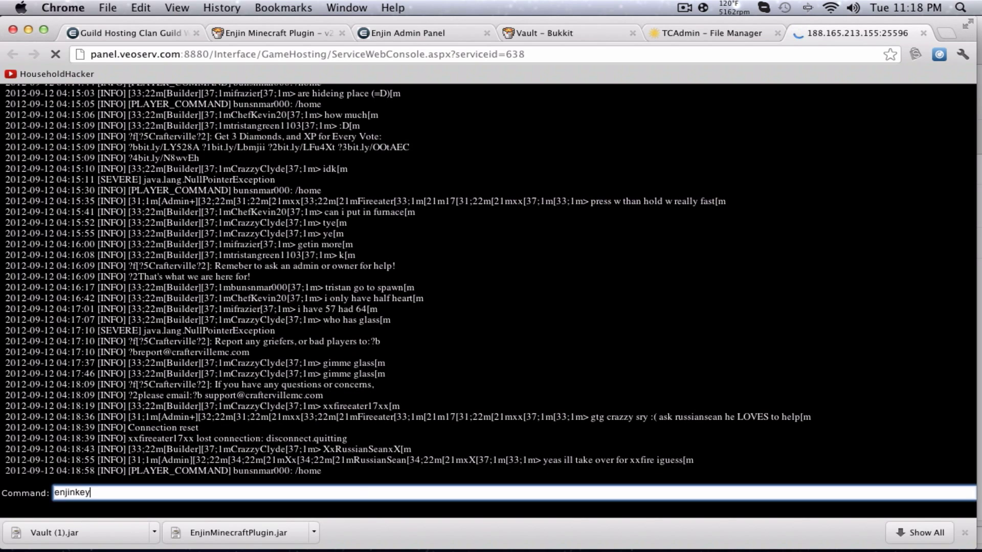
type("key")
key("super+v")
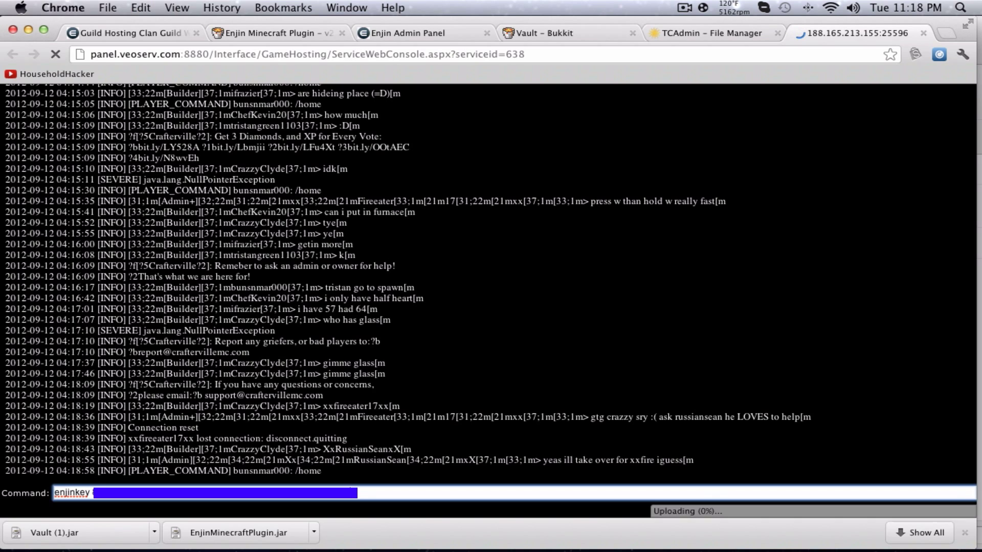
key("Return")
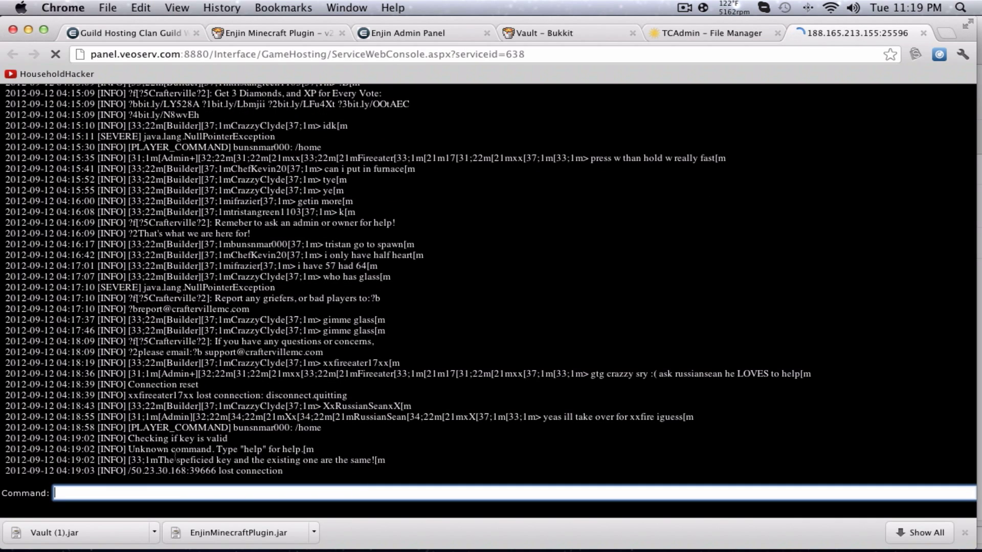
left_click_drag(170, 460, 348, 460)
left_click(288, 461)
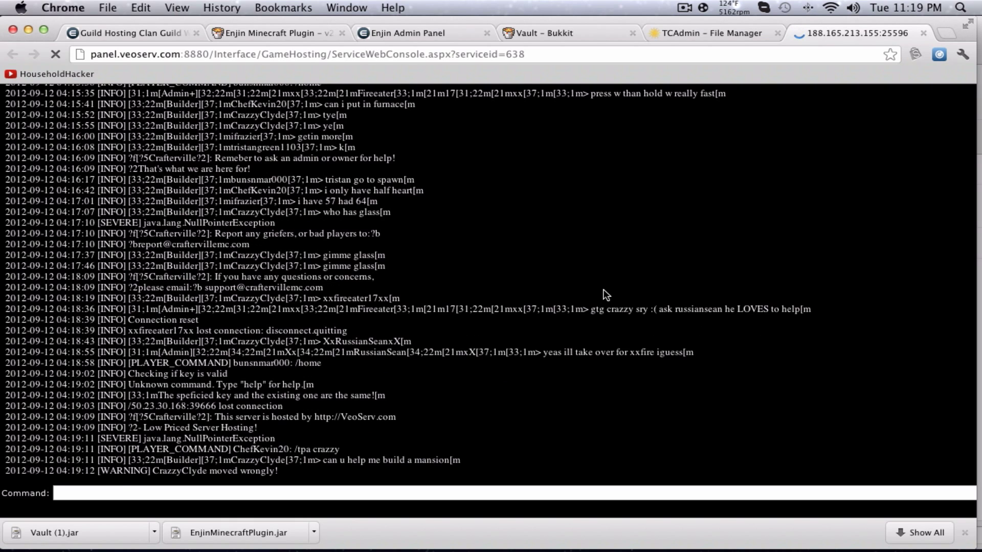
left_click(923, 33)
Confirm the 'Plugin Installed Successfully' message, then open the admin Users page.
left_click(406, 31)
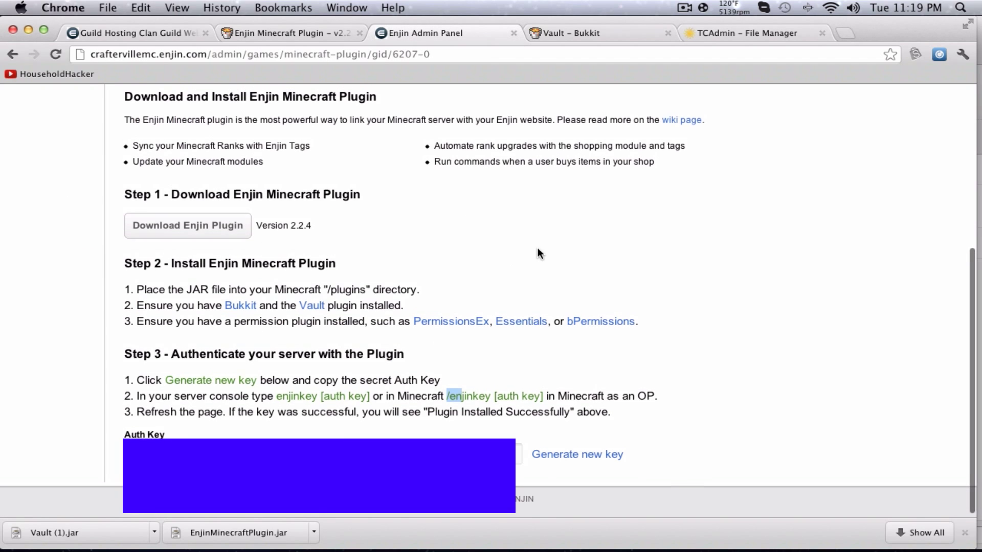
scroll(537, 252, "up", 5)
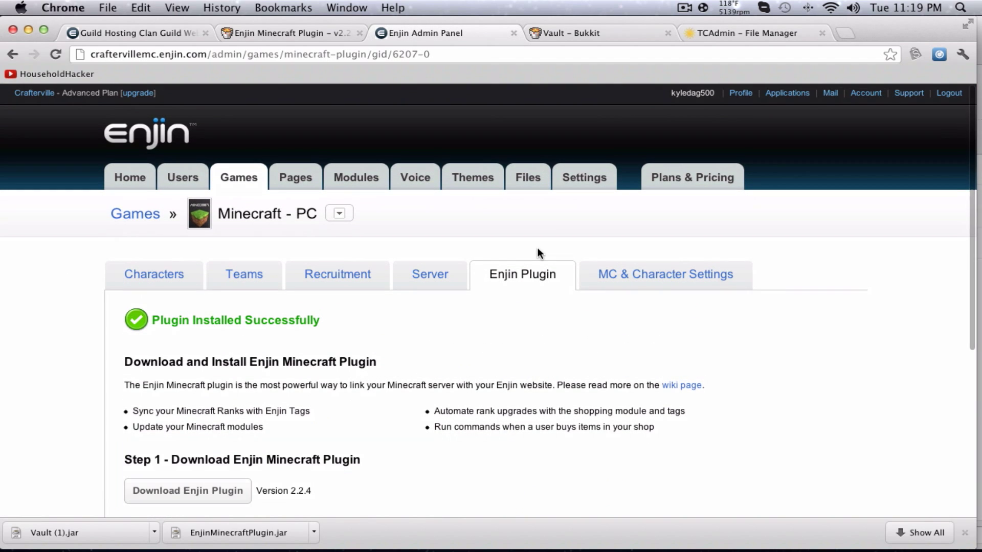
left_click_drag(170, 319, 312, 339)
left_click(363, 354)
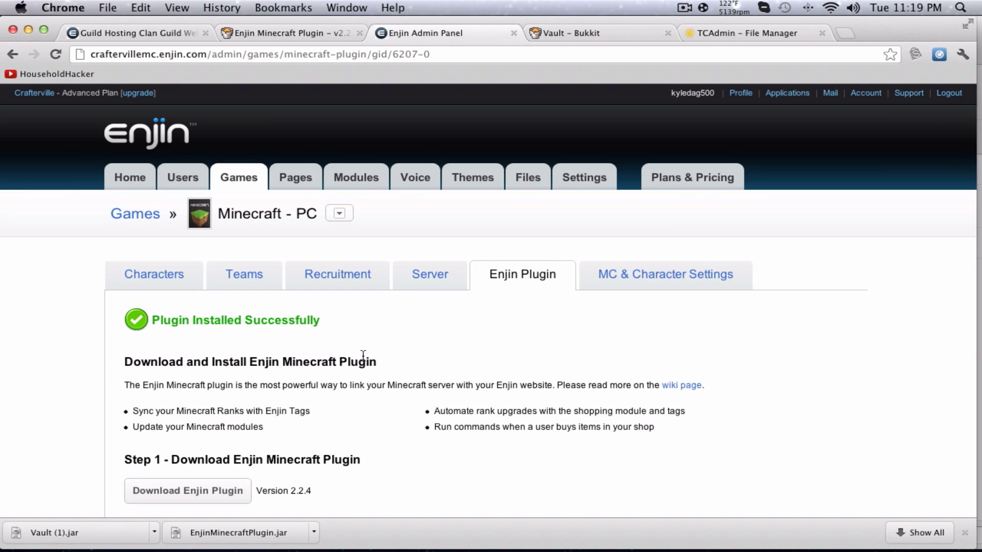
left_click(172, 174)
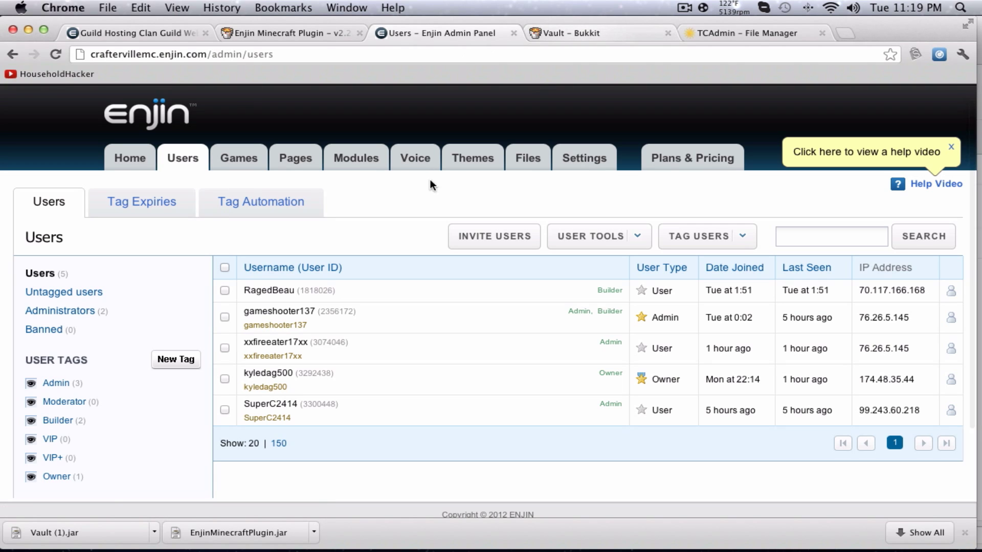
Load craftervillemc.enjin.com from the address bar, scroll it, then return to the Users admin page.
left_click(115, 33)
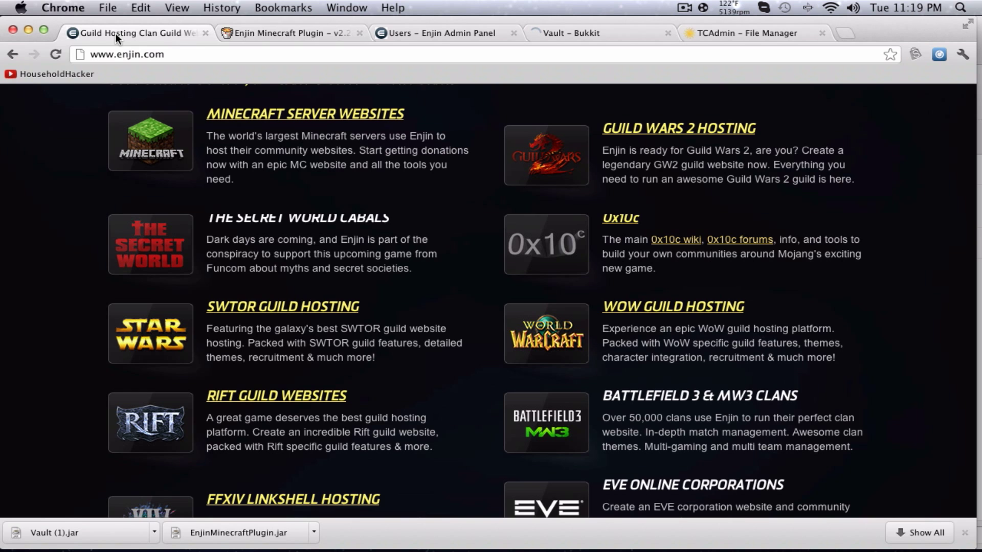
left_click(439, 54)
type("craft")
key("Down")
key("Down")
key("Down")
key("Down")
key("Return")
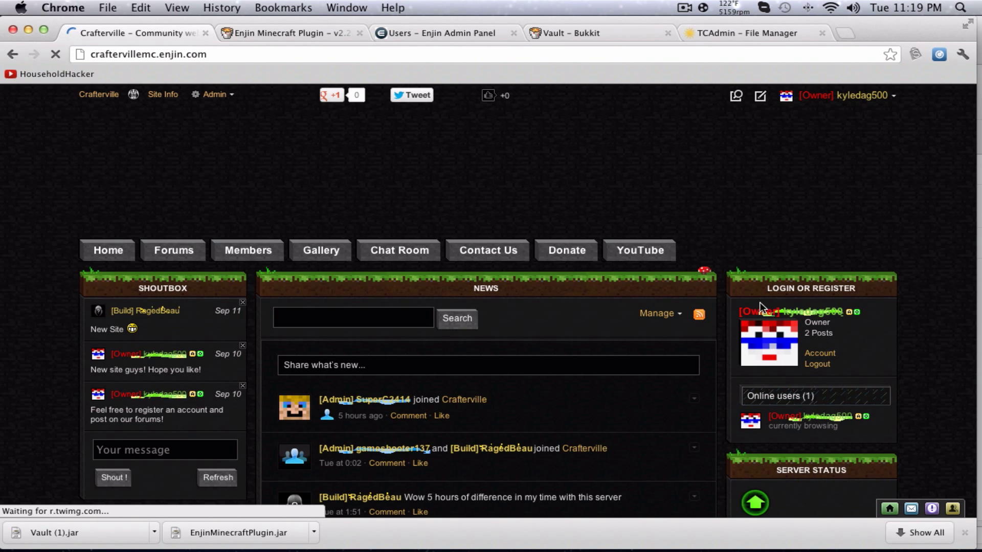
scroll(353, 353, "down", 2)
scroll(350, 358, "down", 2)
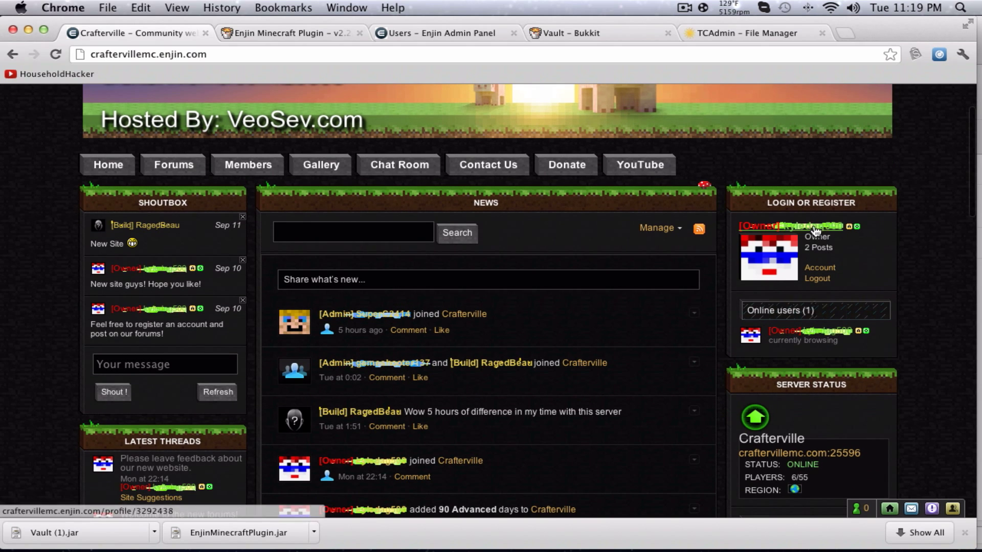
left_click(436, 32)
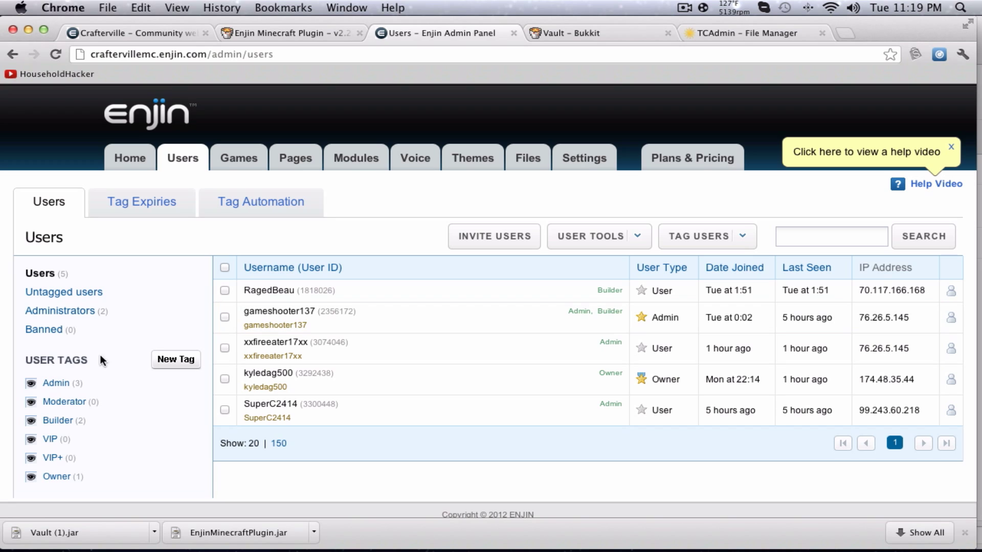
Create a new user tag named Premium with the Prem. tag prefix.
left_click(175, 358)
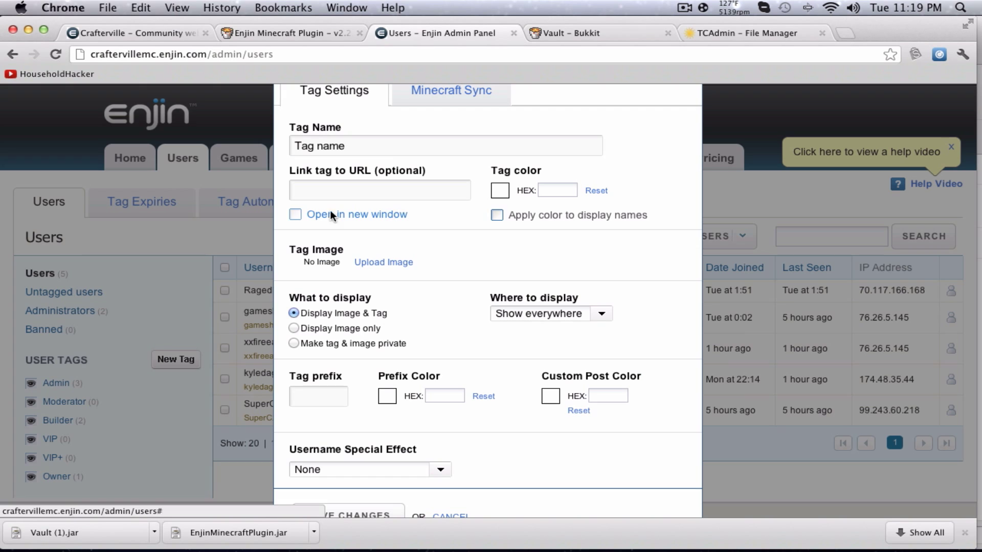
left_click(392, 144)
scroll(398, 149, "up", 1)
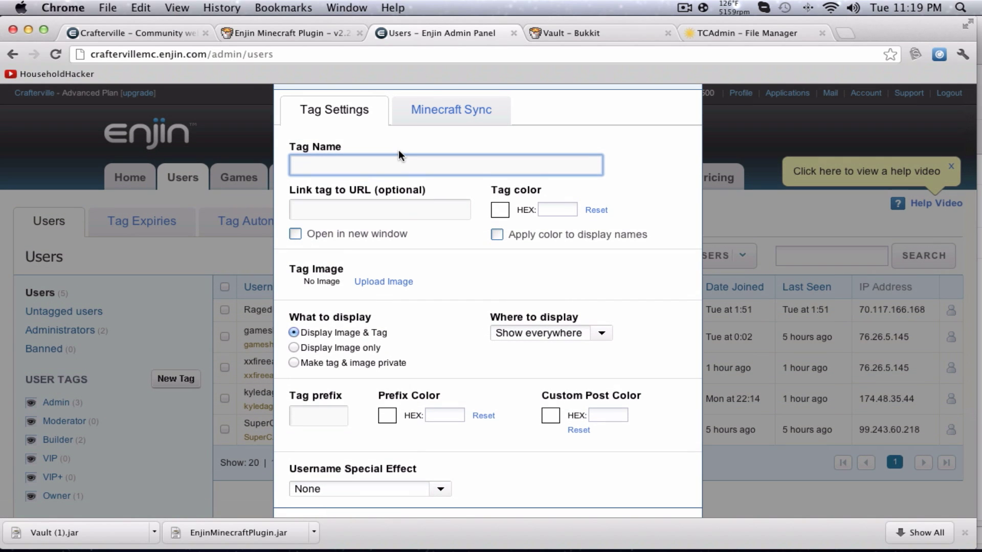
type("Premium")
left_click(330, 214)
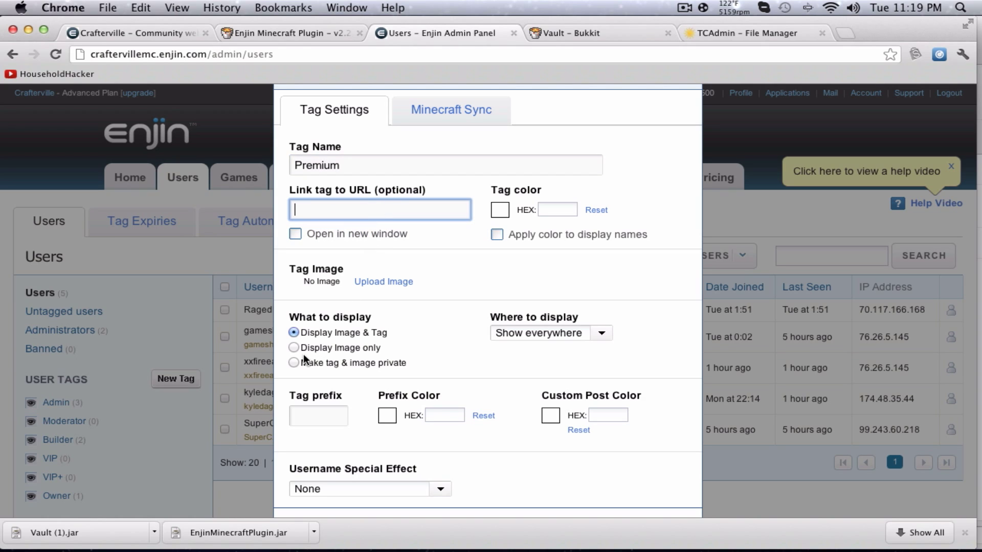
left_click(324, 408)
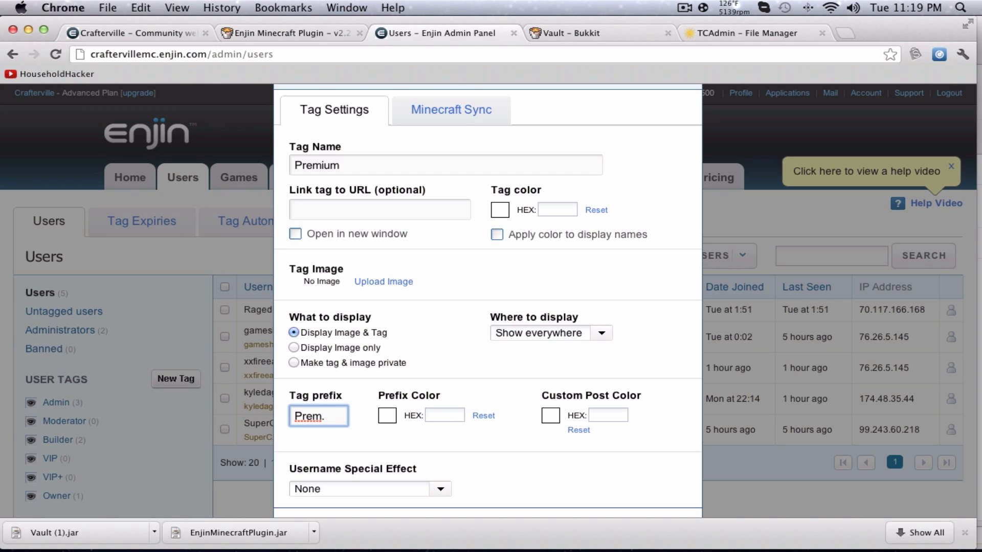
scroll(358, 419, "down", 3)
Give the Premium tag the Sparkle Blue username special effect and show its Minecraft Sync settings.
left_click(436, 429)
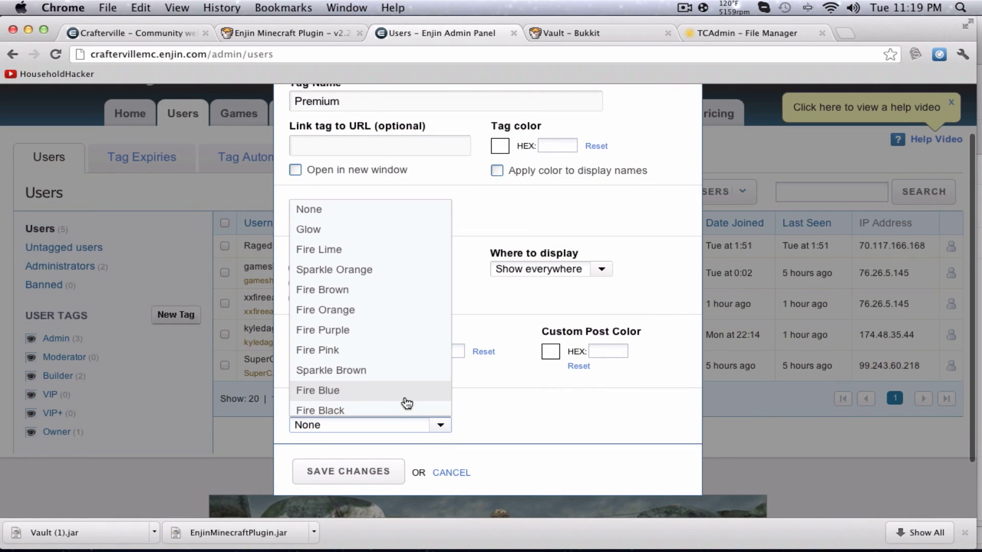
scroll(358, 388, "down", 5)
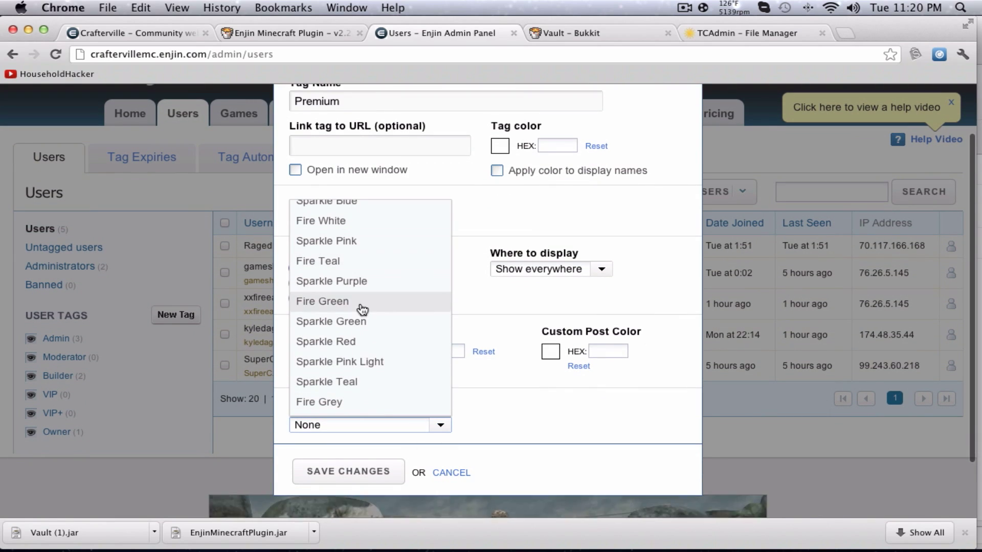
key("Escape")
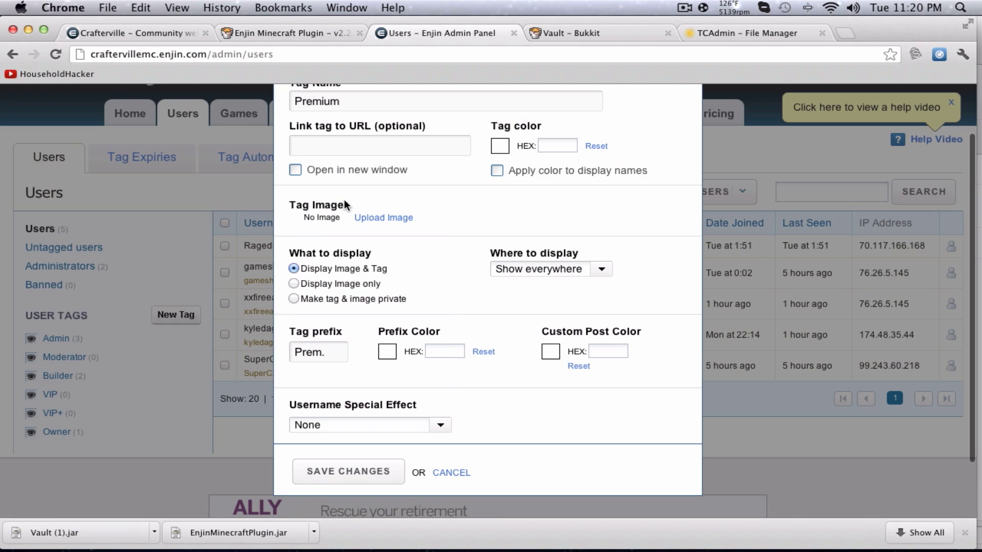
left_click(396, 429)
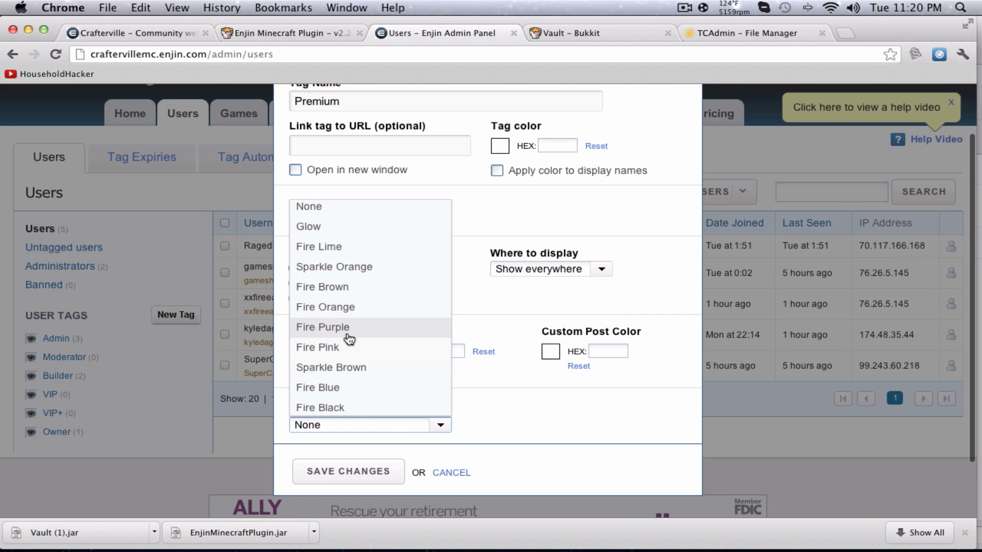
scroll(358, 271, "down", 3)
left_click(373, 335)
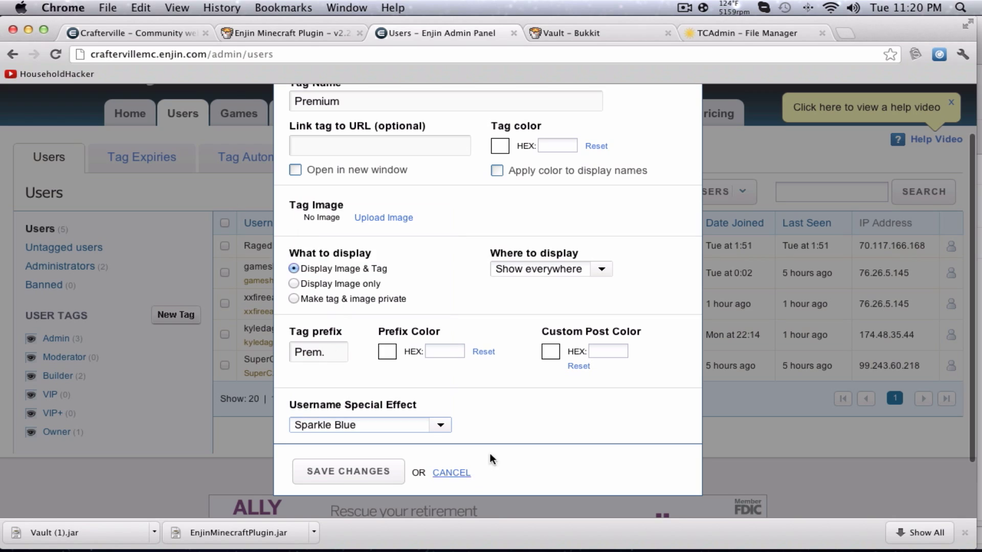
left_click(597, 269)
scroll(628, 241, "up", 3)
Enable Minecraft sync for the tag with the premium rank in All worlds.
left_click(452, 113)
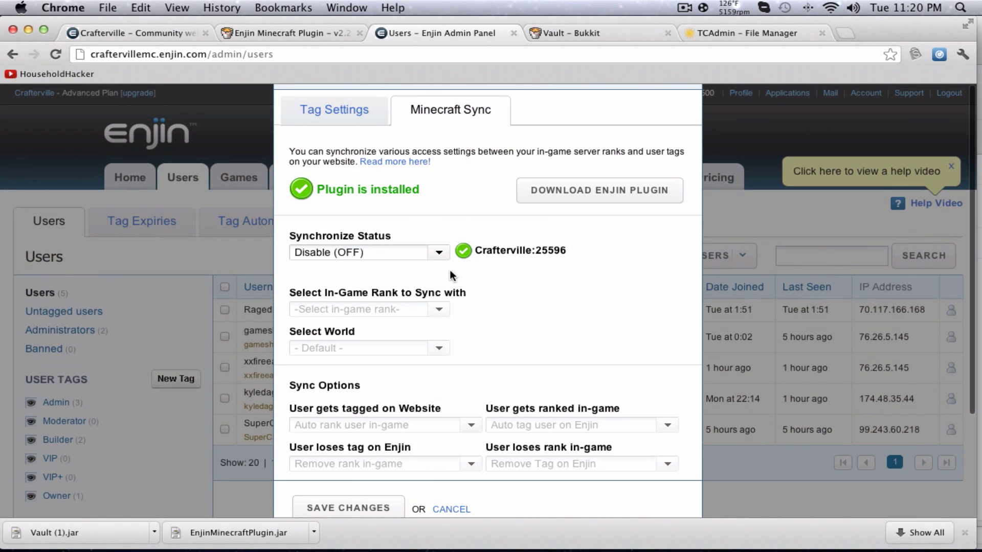
left_click_drag(328, 194, 418, 192)
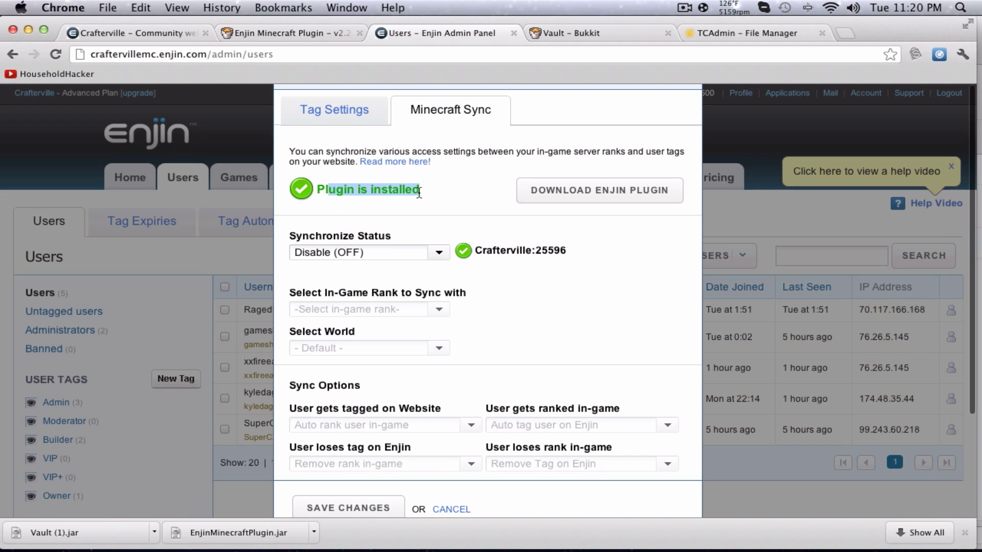
left_click(439, 252)
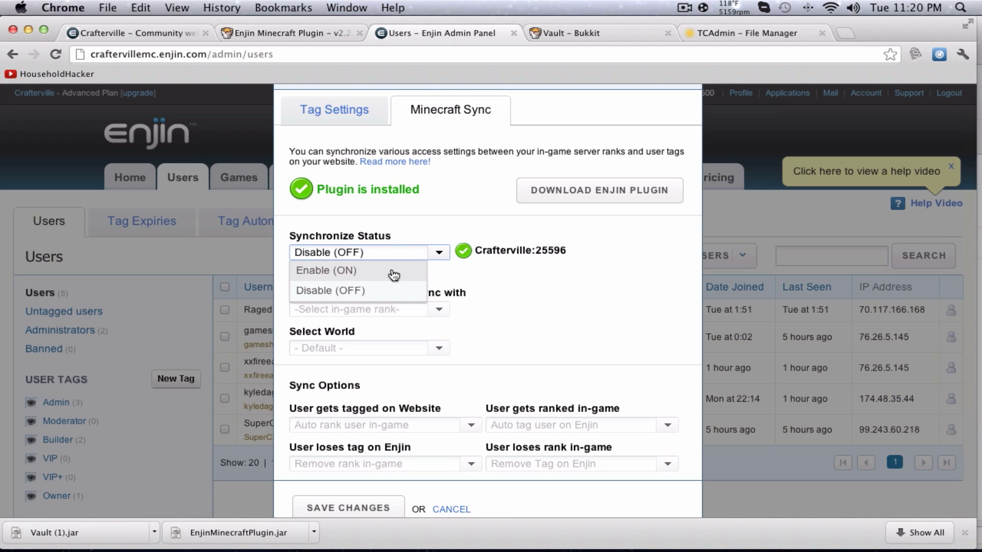
left_click(392, 276)
left_click(439, 311)
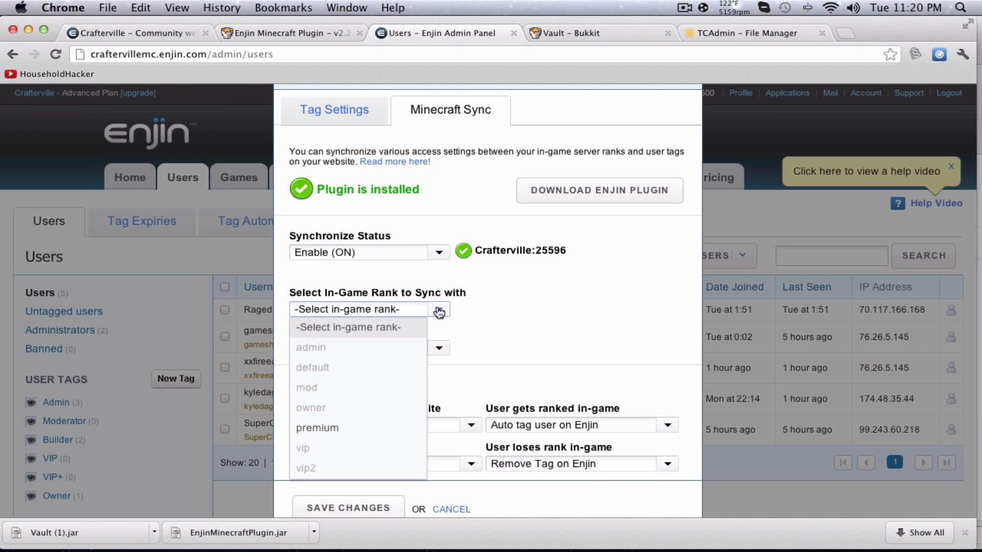
left_click(372, 431)
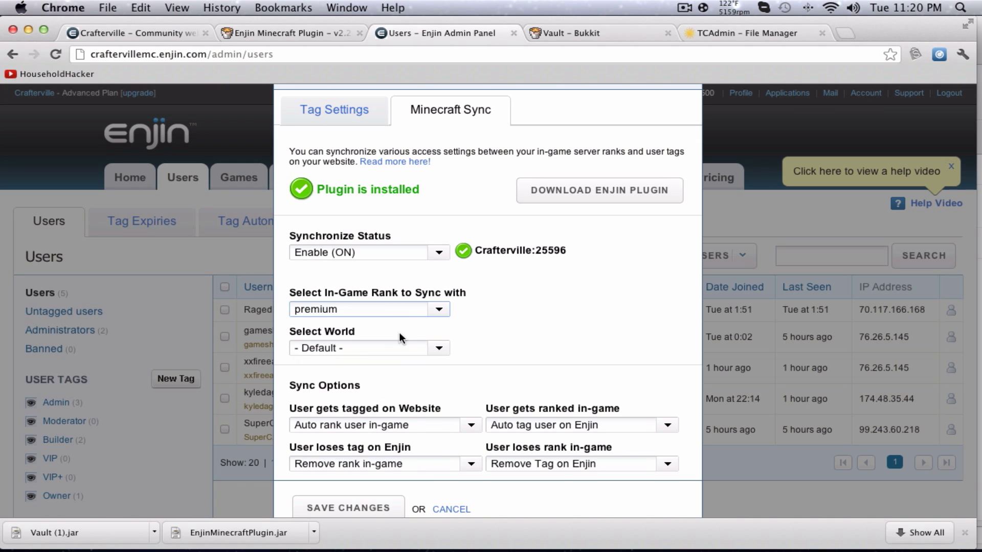
left_click(432, 348)
left_click(339, 157)
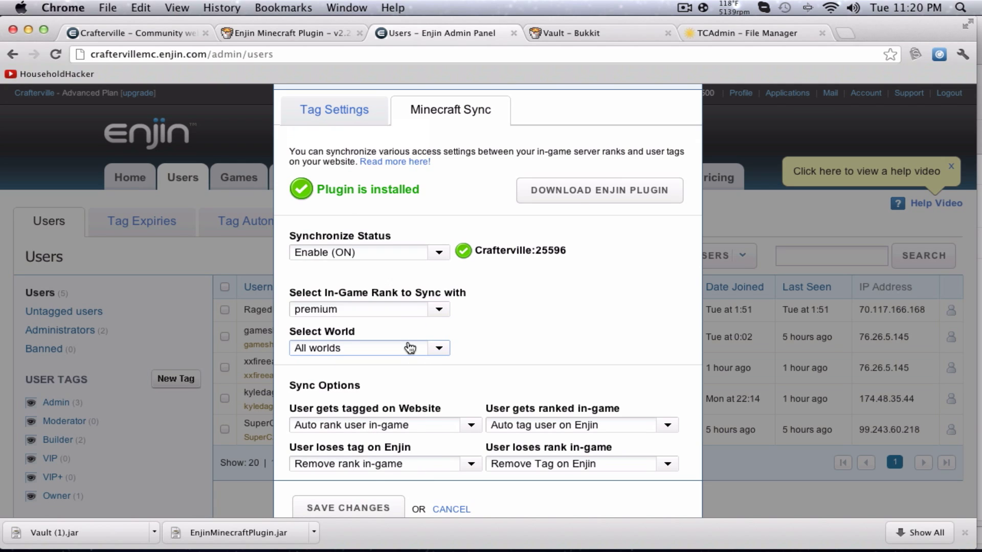
Set both website-side tagging options to Do nothing, so in-game ranks stay unchanged.
scroll(410, 348, "down", 3)
left_click_drag(337, 324, 386, 320)
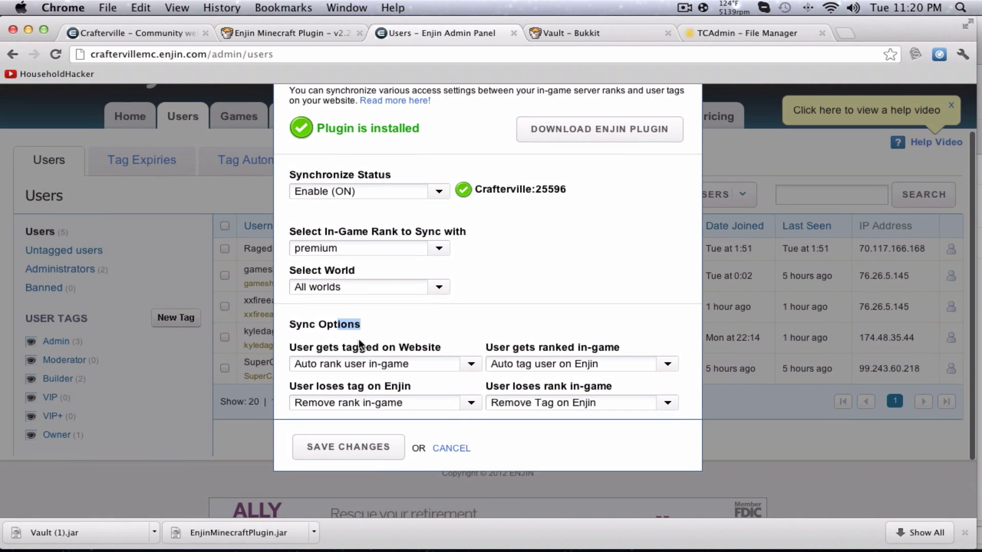
left_click(408, 364)
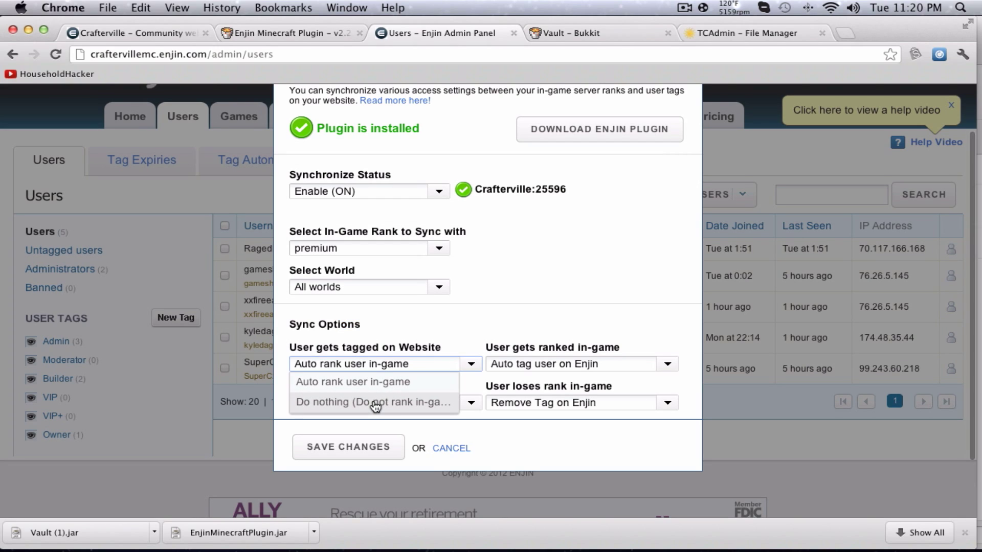
left_click(376, 403)
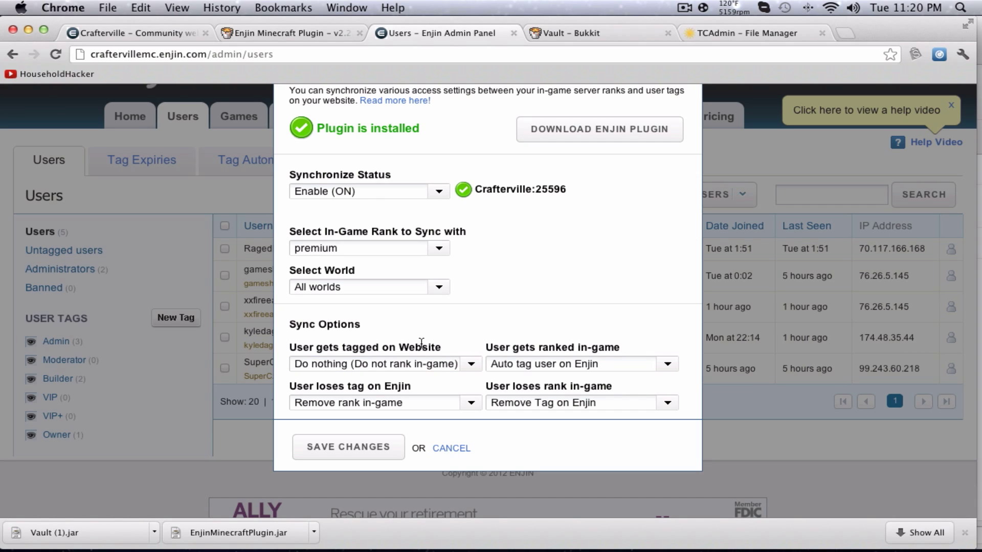
left_click(452, 409)
left_click(422, 439)
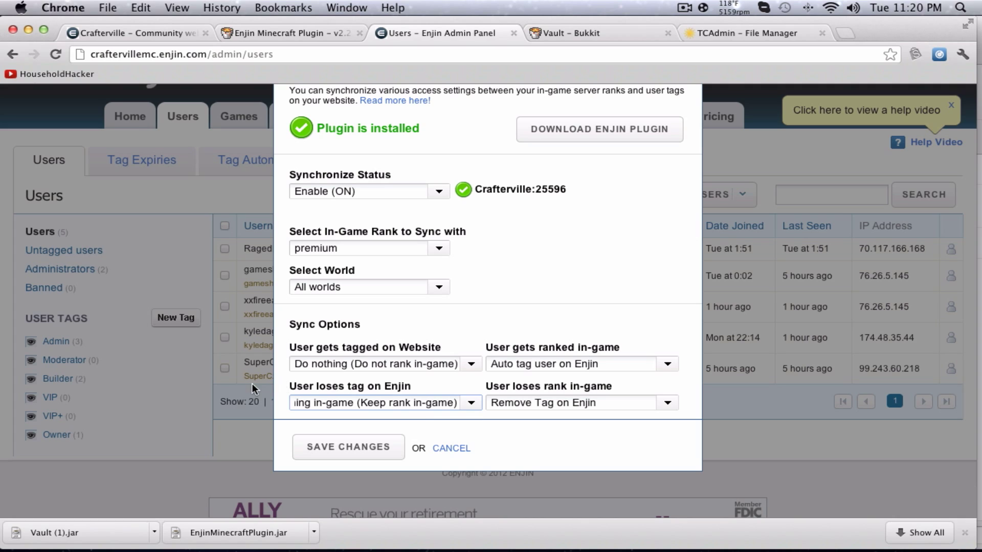
mouse_move(284, 388)
left_mouse_down()
mouse_move(427, 387)
mouse_move(297, 386)
left_mouse_up()
left_click(424, 387)
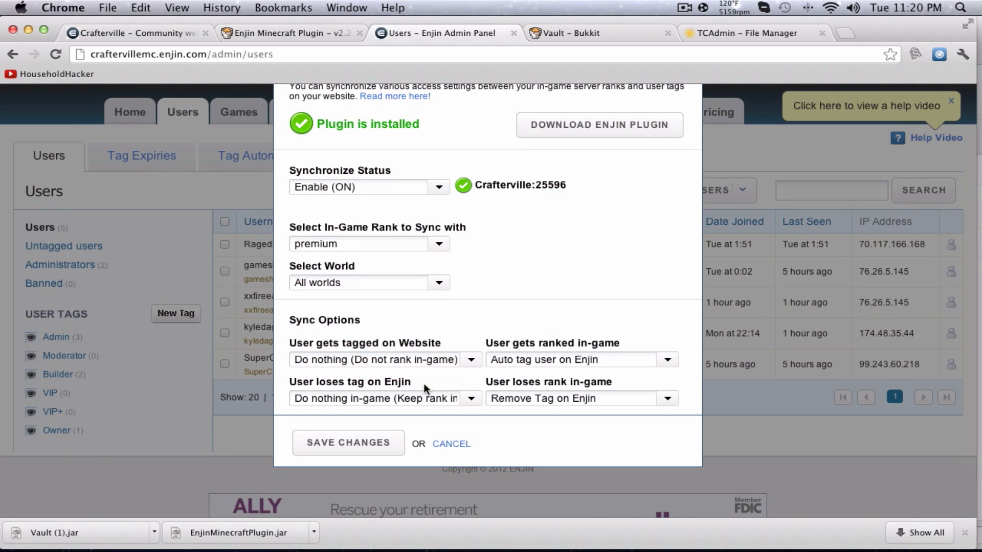
Keep the in-game auto-tag and tag-removal options, and save the Premium tag.
left_click(555, 361)
left_click(554, 376)
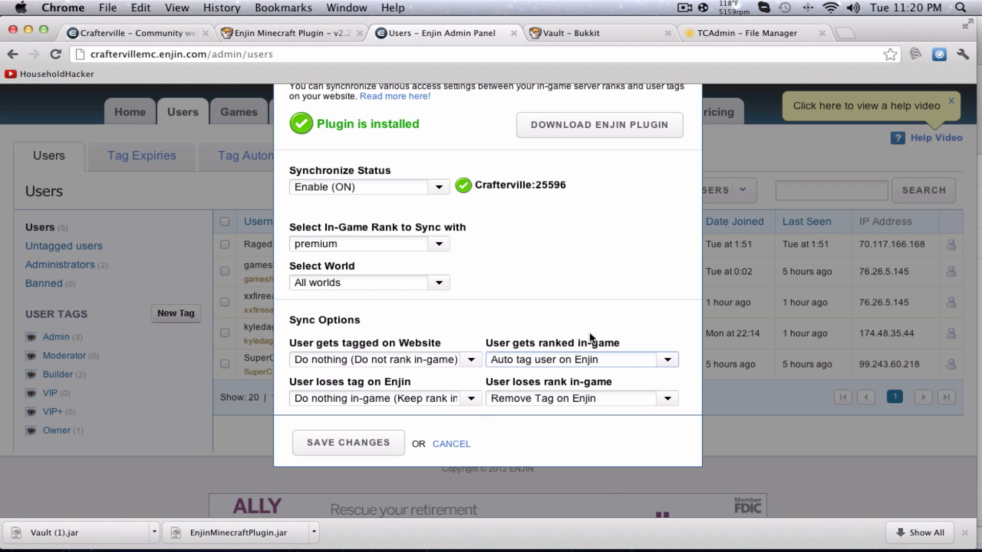
left_click(664, 400)
left_click(663, 399)
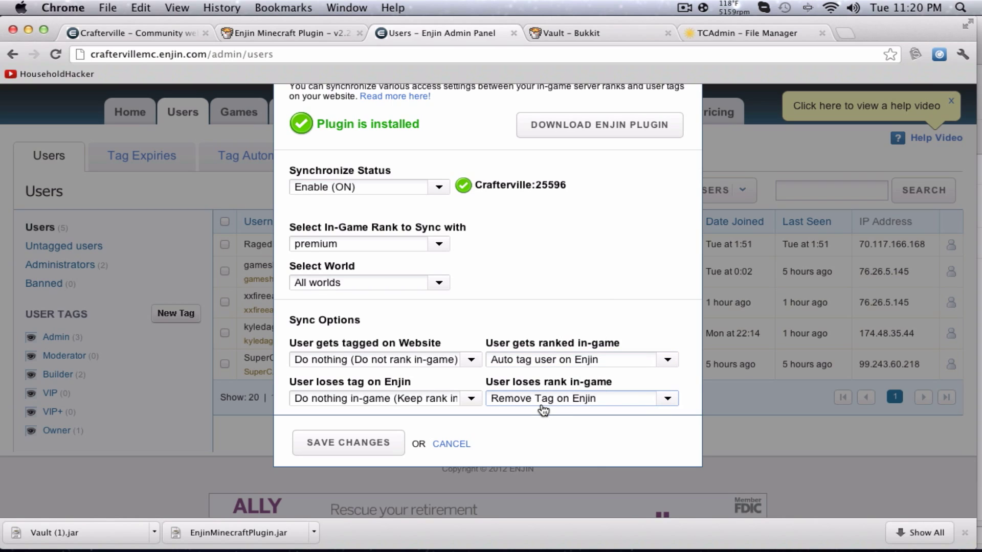
left_click(350, 443)
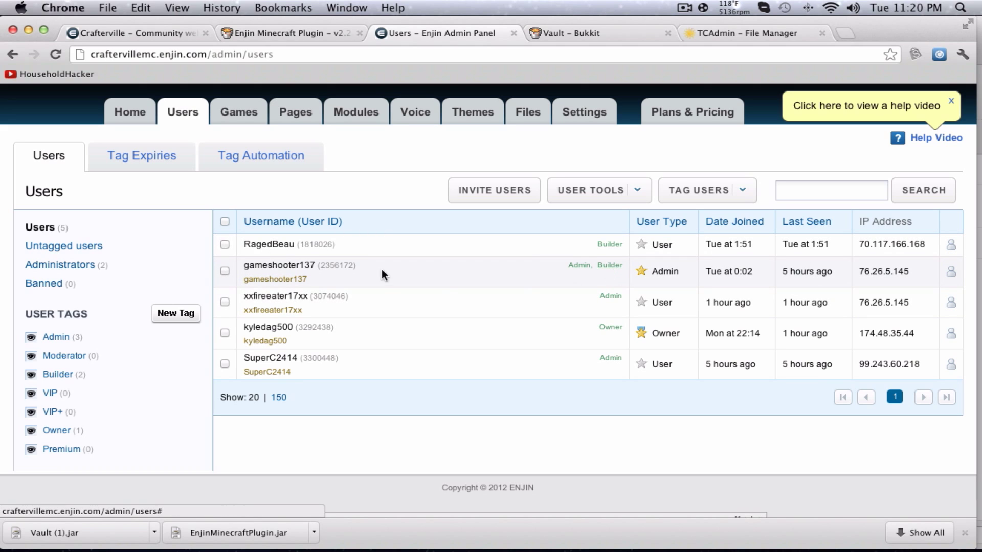
Tag the owner's account as Premium with no expiry and reload the Crafterville site.
left_click(225, 333)
left_click(736, 198)
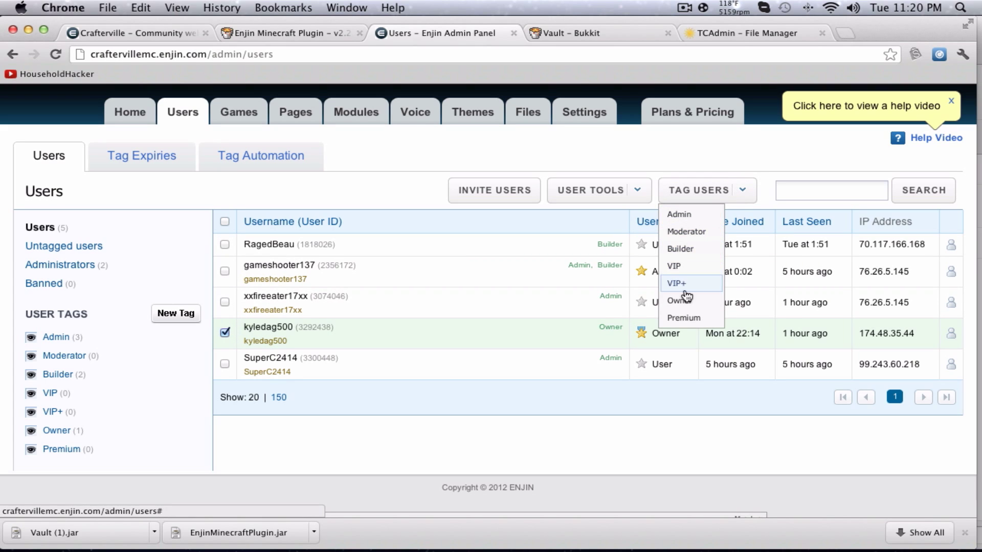
left_click(683, 317)
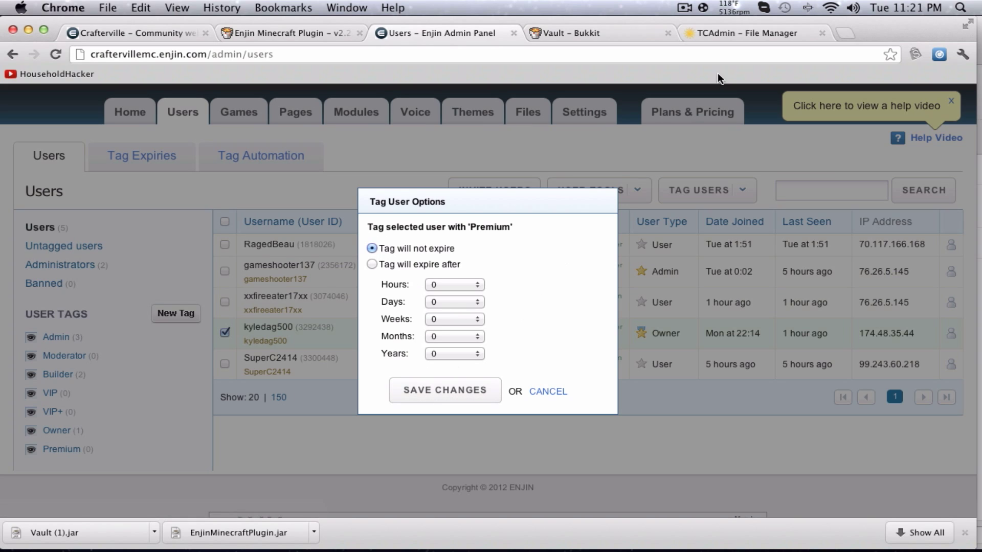
left_click(441, 391)
left_click(148, 33)
key("super+r")
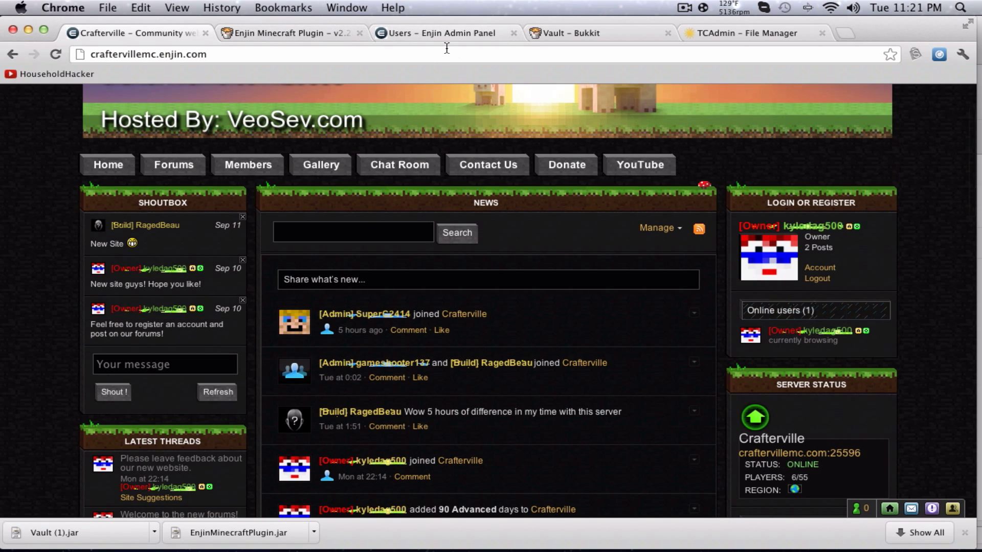
Reload the users list, clear the owner's tags and reapply the Premium tag.
left_click(465, 34)
left_click(596, 297)
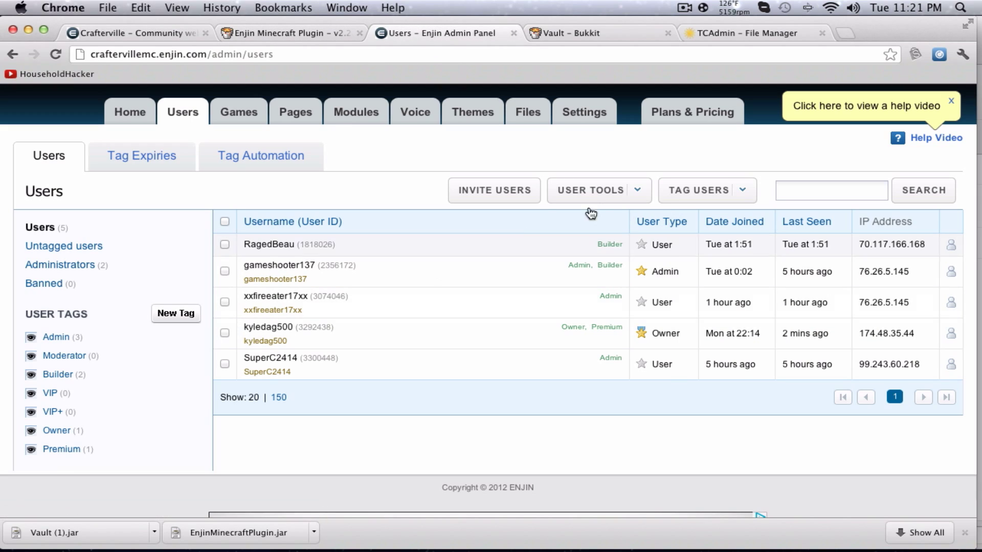
left_click(639, 191)
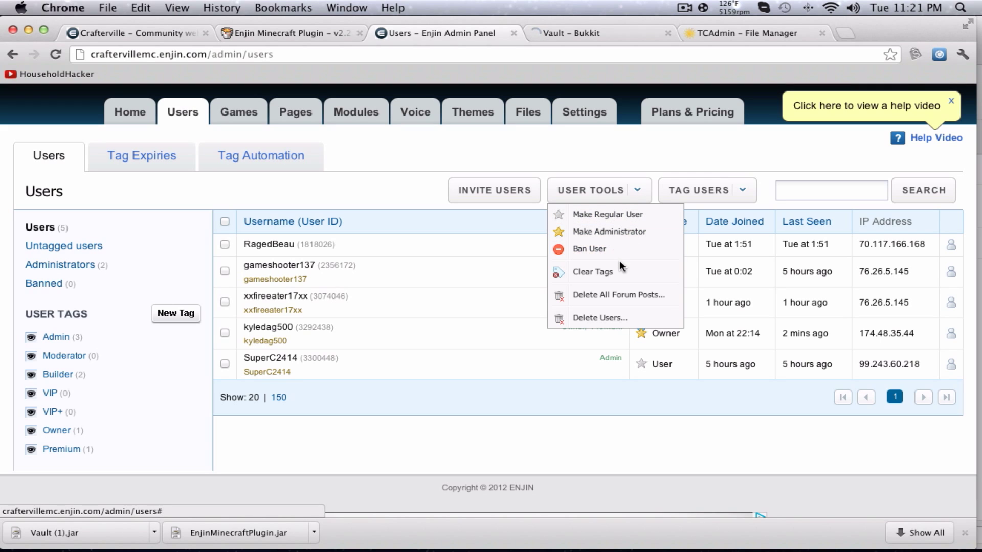
left_click(621, 266)
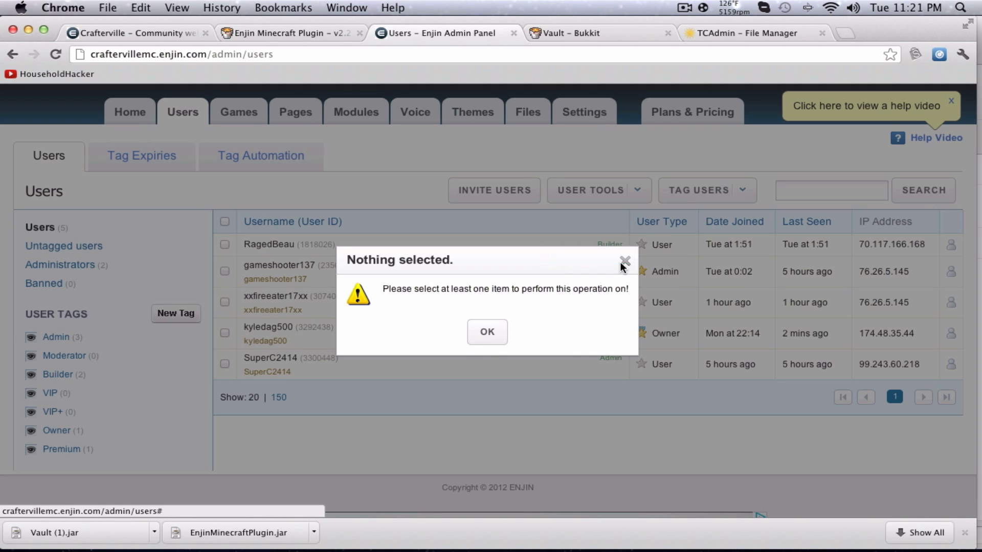
left_click(487, 333)
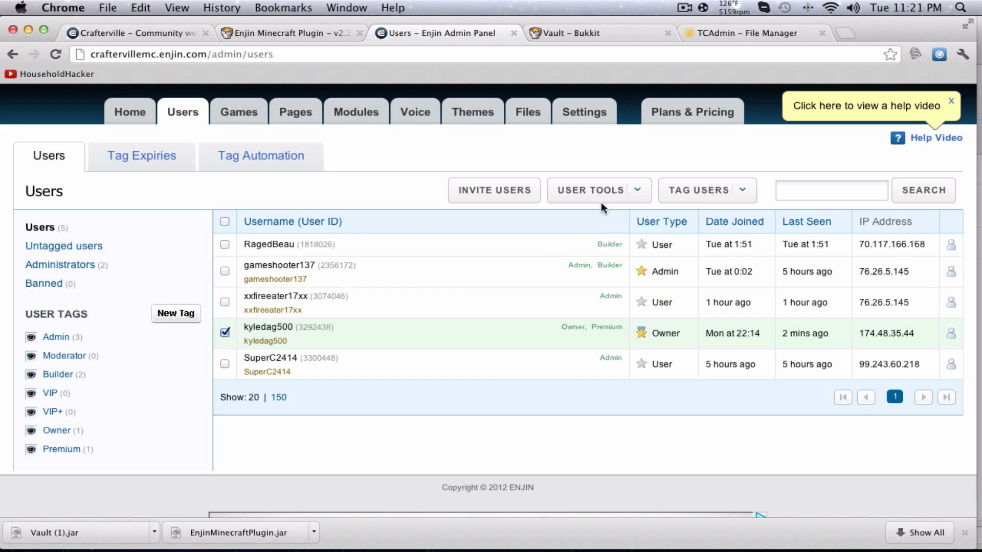
left_click(637, 190)
left_click(588, 272)
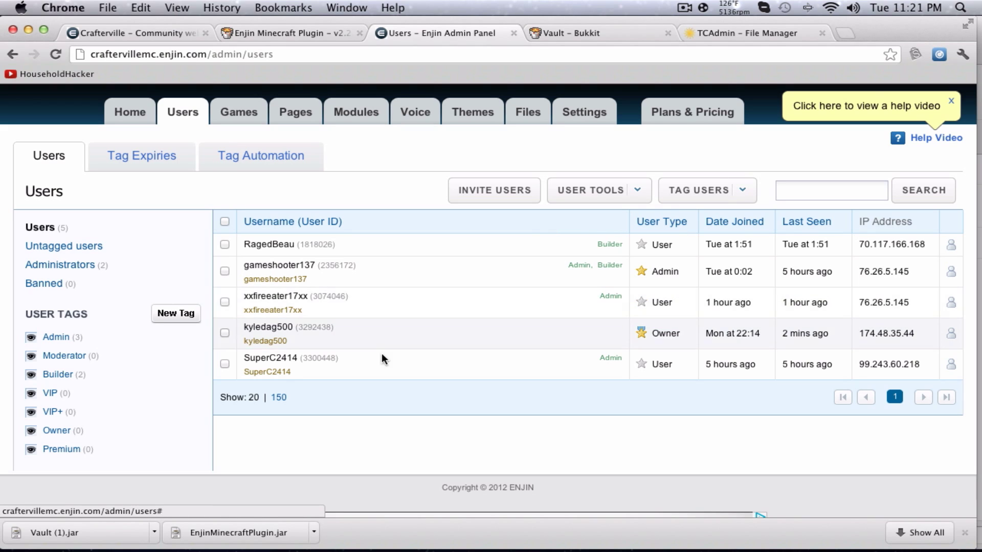
left_click(224, 332)
left_click(699, 190)
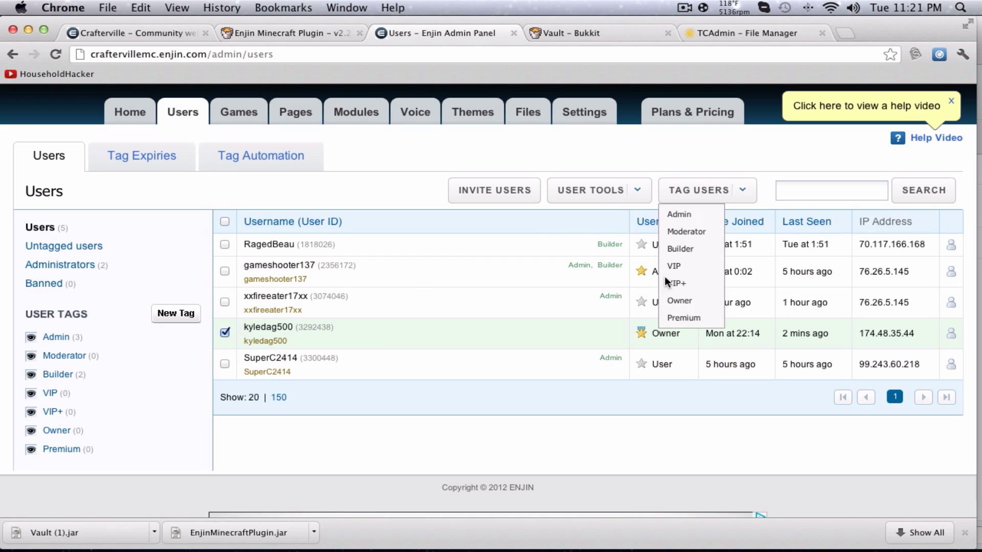
left_click(684, 318)
left_click(455, 390)
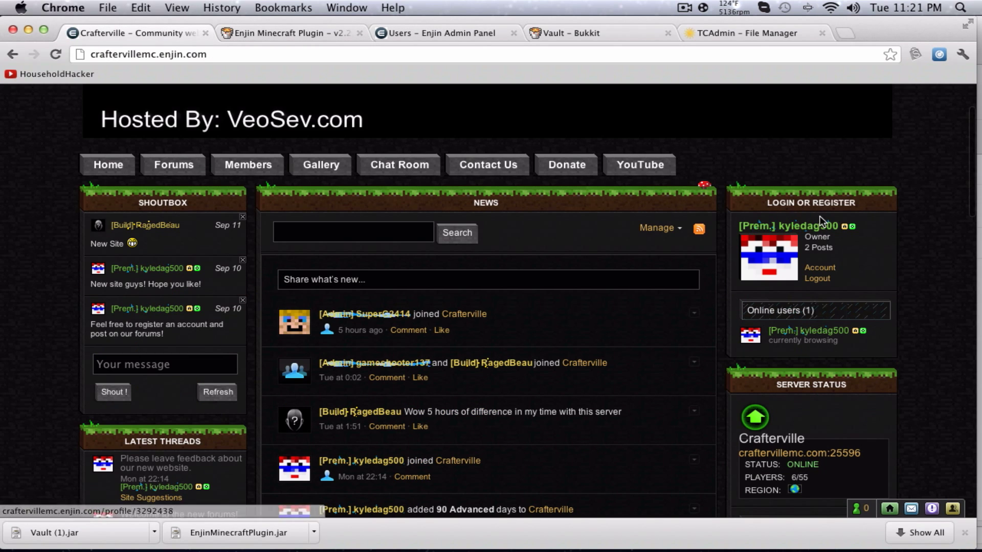
Clear the owner's Premium tag and assign a non-expiring Owner tag instead.
left_click(313, 32)
left_click(430, 32)
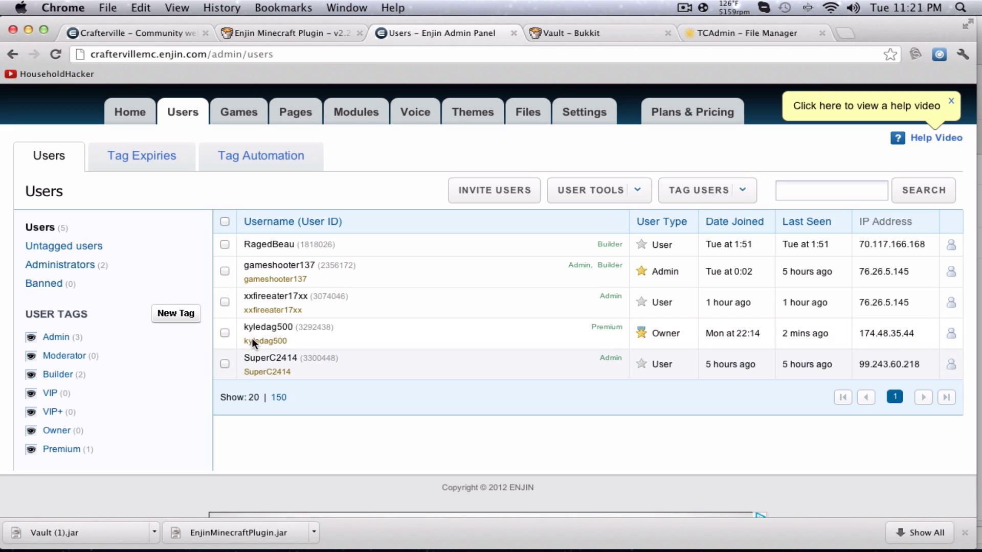
left_click(225, 333)
left_click(588, 202)
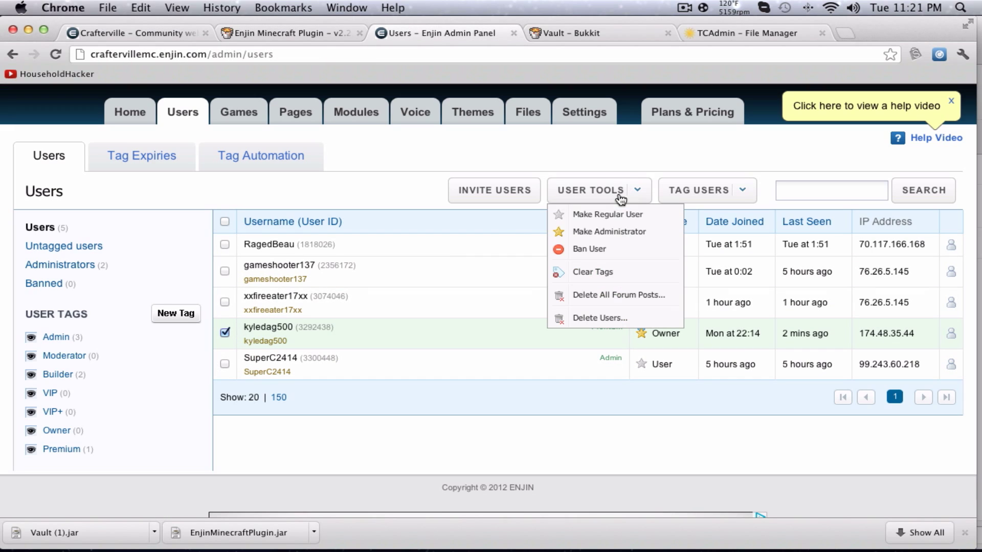
left_click(587, 291)
left_click(627, 327)
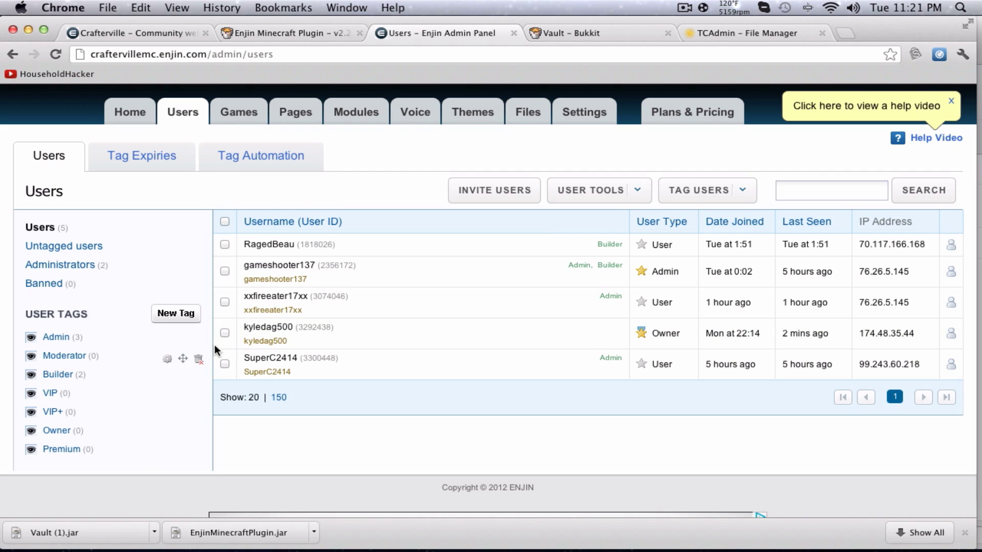
left_click(742, 190)
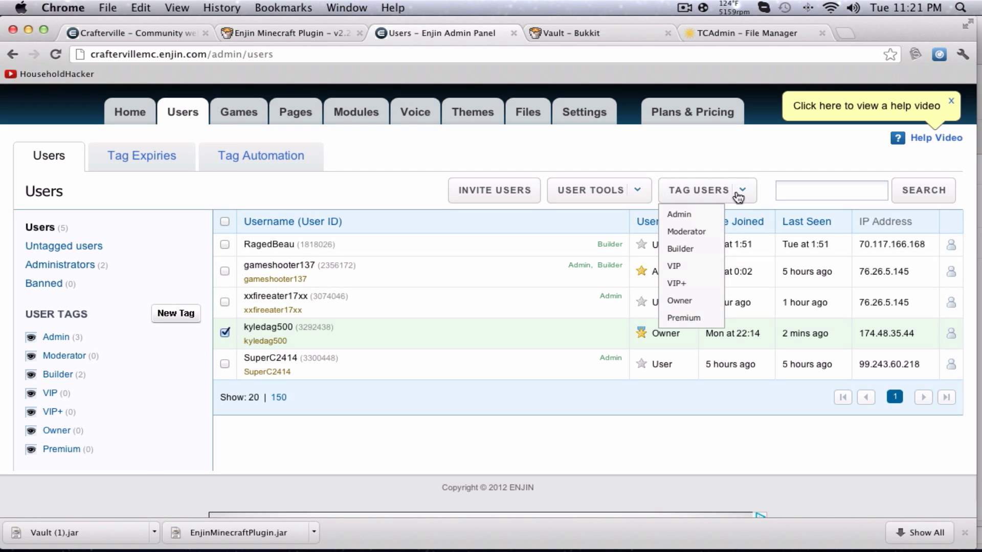
left_click(684, 318)
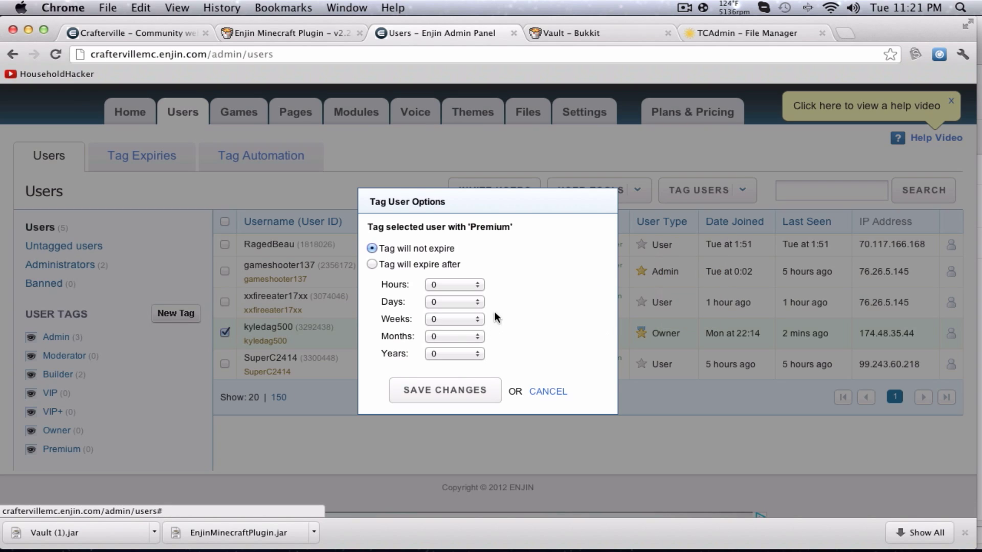
left_click(457, 388)
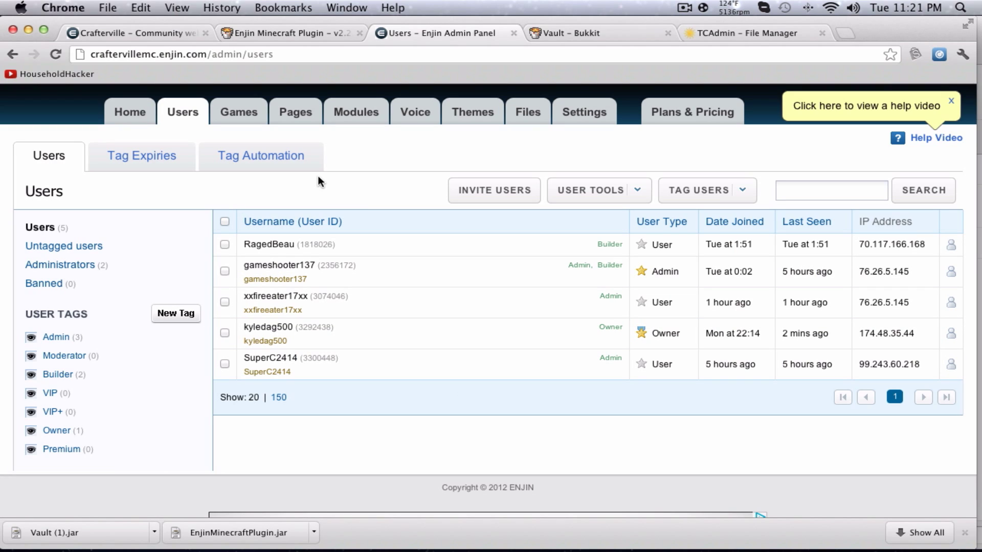
scroll(419, 164, "up", 3)
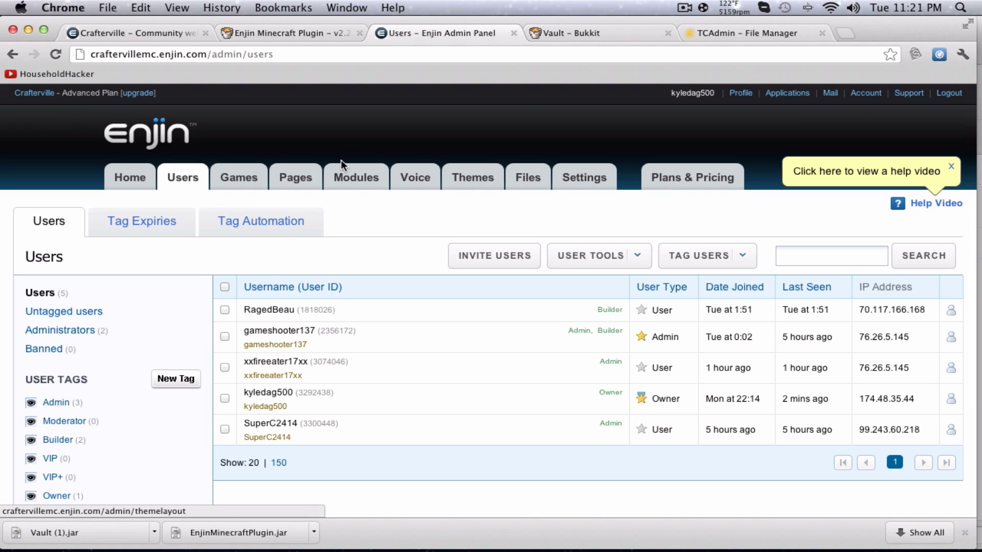
Open the layout editor on the TESTING page.
left_click(287, 180)
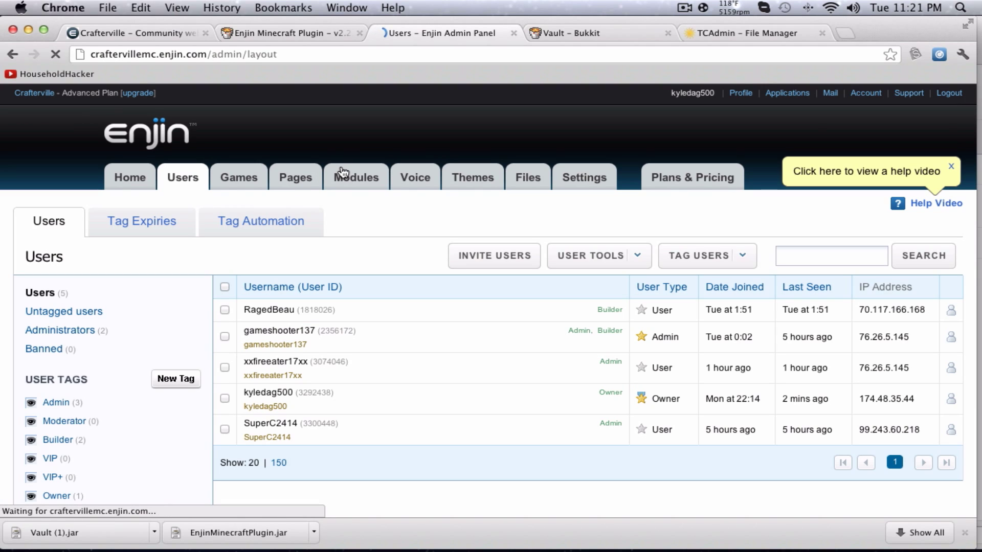
scroll(388, 210, "down", 1)
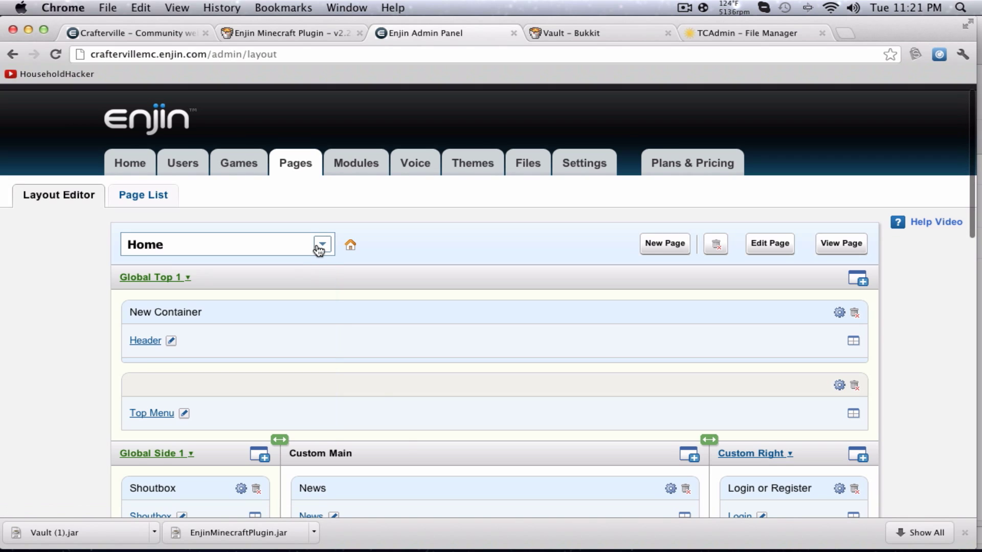
left_click(332, 239)
left_click(241, 445)
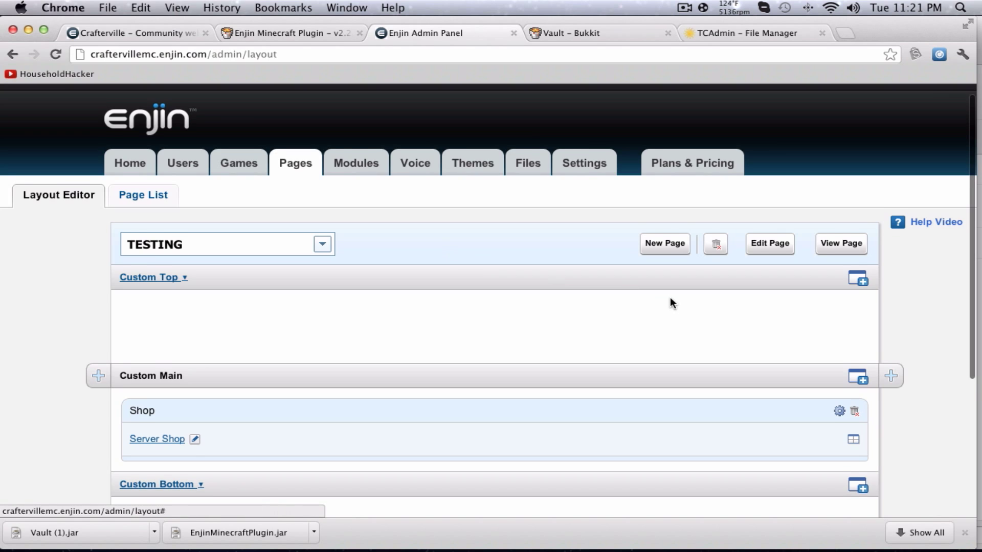
scroll(670, 297, "down", 1)
left_click(135, 39)
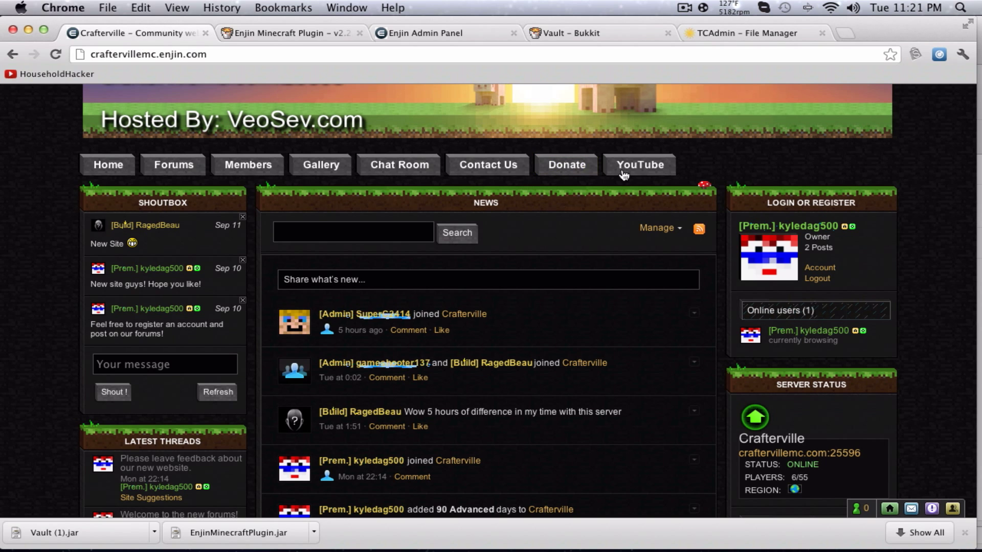
left_click(420, 32)
scroll(359, 311, "down", 2)
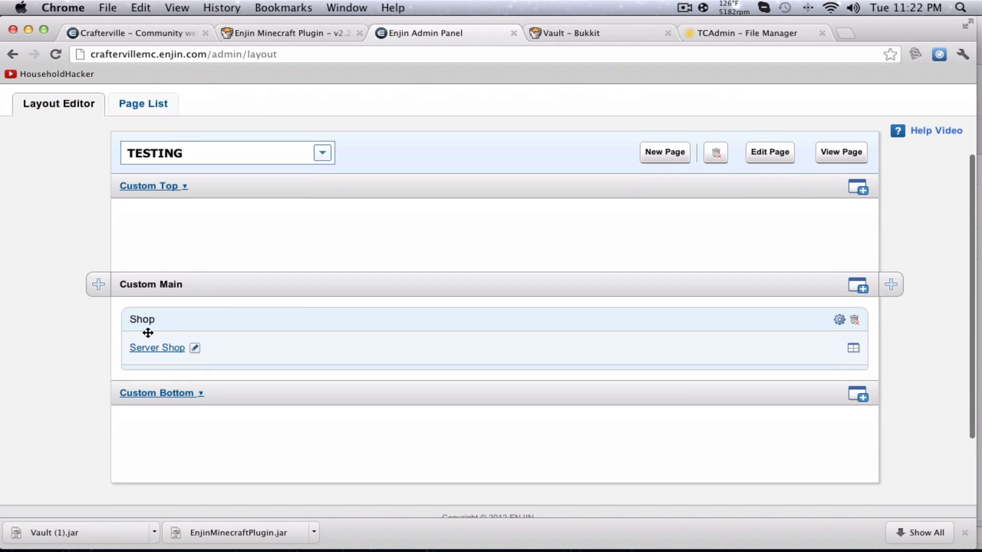
Replace the Shop container with a new one holding a Server Shop module, and edit it.
left_click(854, 319)
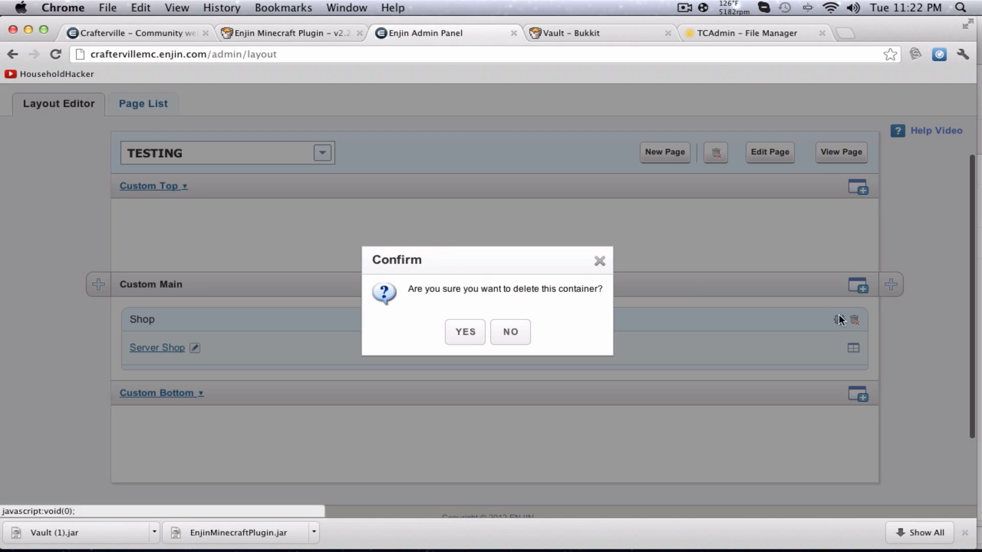
left_click(463, 333)
left_click_drag(861, 292, 344, 314)
left_click(156, 348)
scroll(402, 250, "down", 8)
scroll(402, 250, "down", 15)
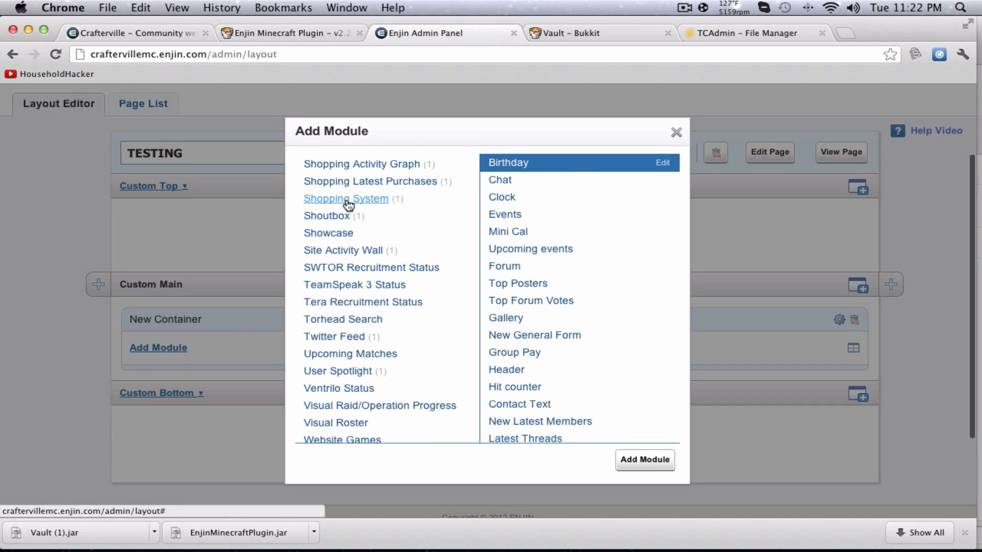
left_click(348, 203)
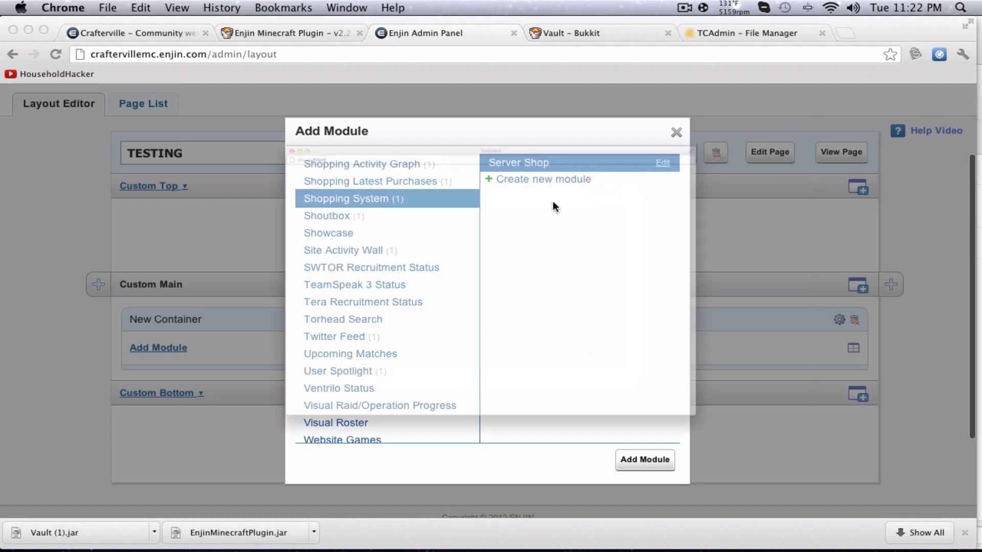
left_click(664, 164)
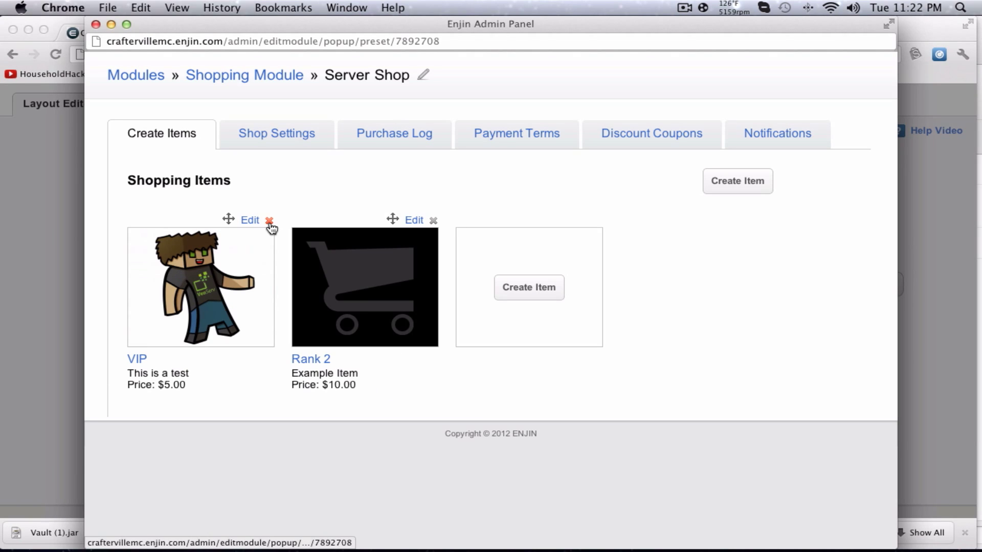
Delete the VIP item and rename Rank 2 to VIP with description 'VIP for 30 days. Gets theee commands/test'.
left_click(269, 220)
left_click(468, 326)
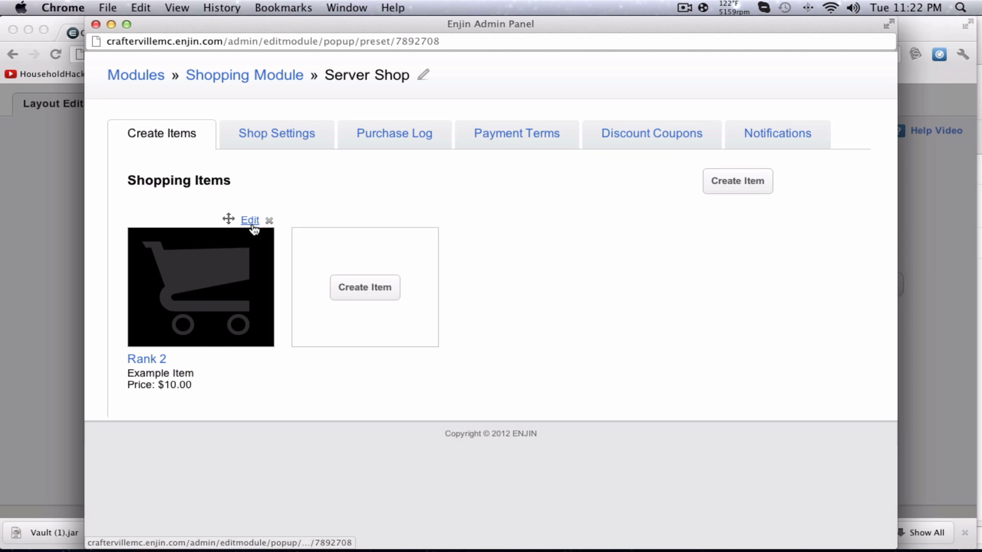
left_click(250, 220)
triple_click(358, 121)
type("VIP")
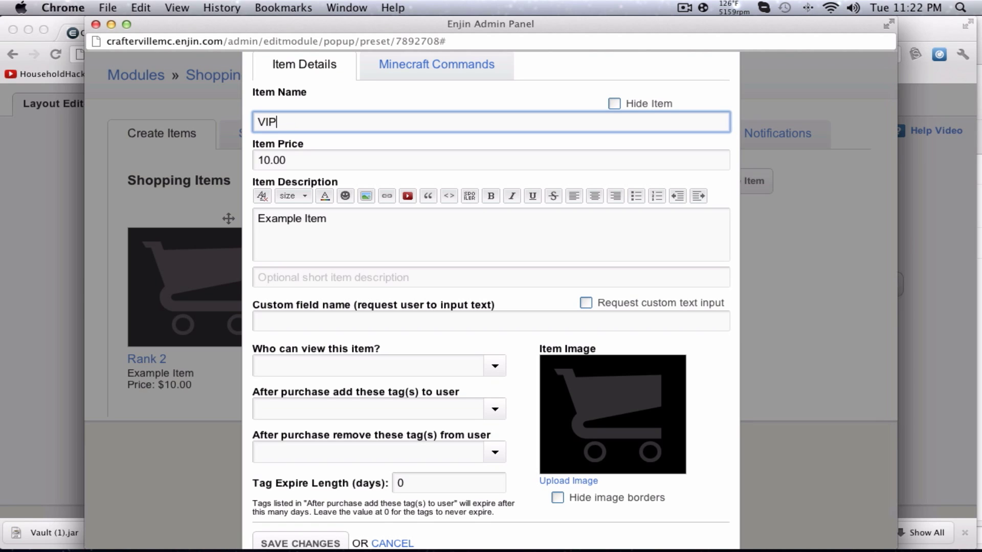
key("Tab")
key("Tab")
key("super+a")
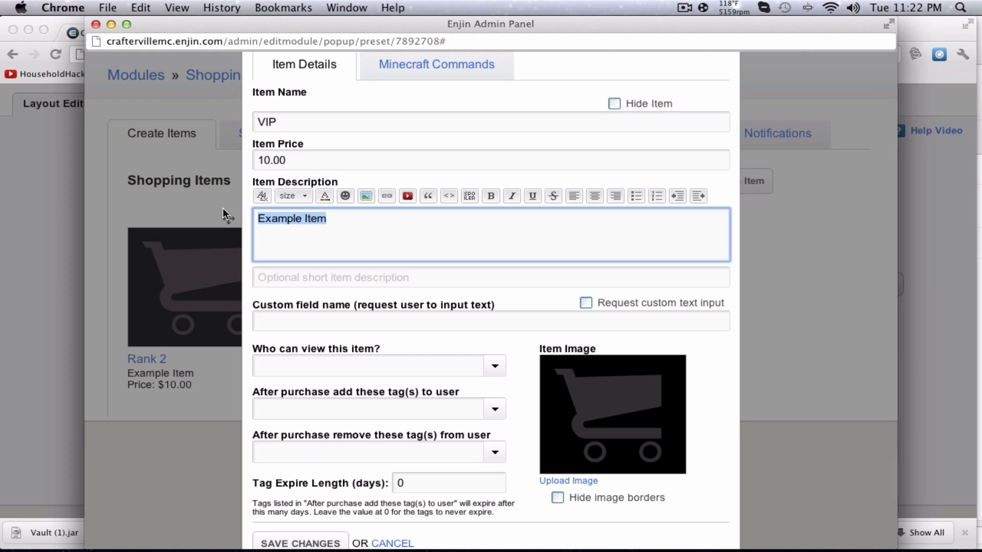
key("BackSpace")
type("VIP")
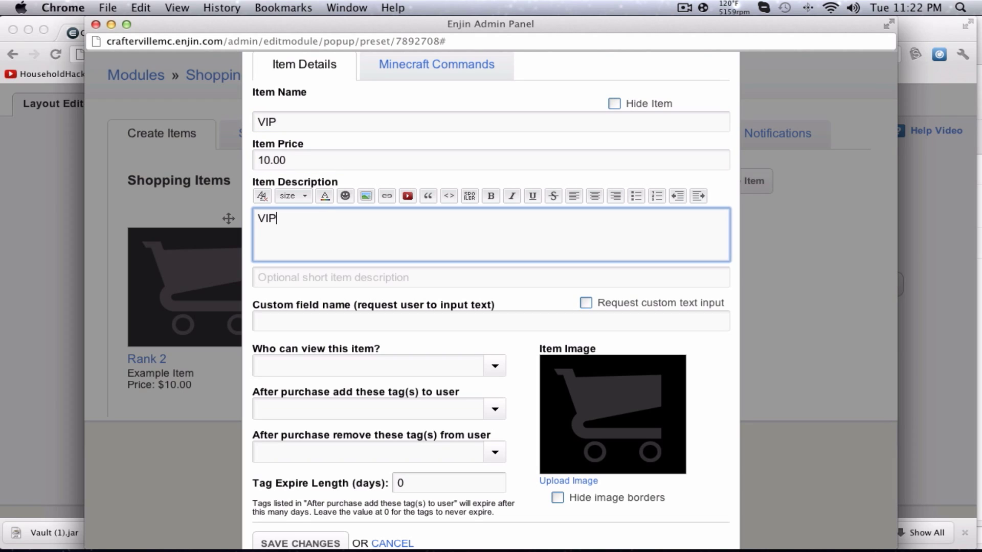
type(" for 30 days. Gets the")
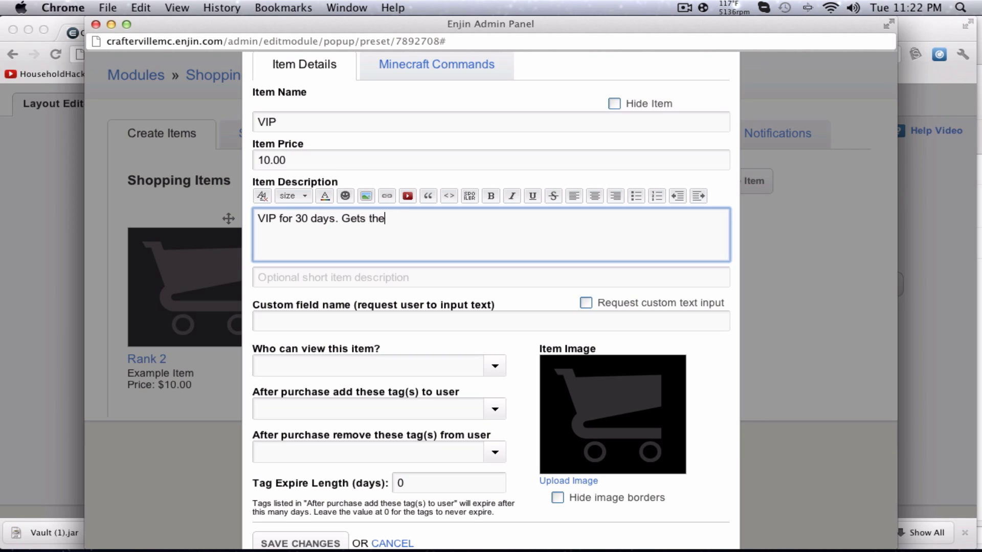
type("ee commands")
type("/test")
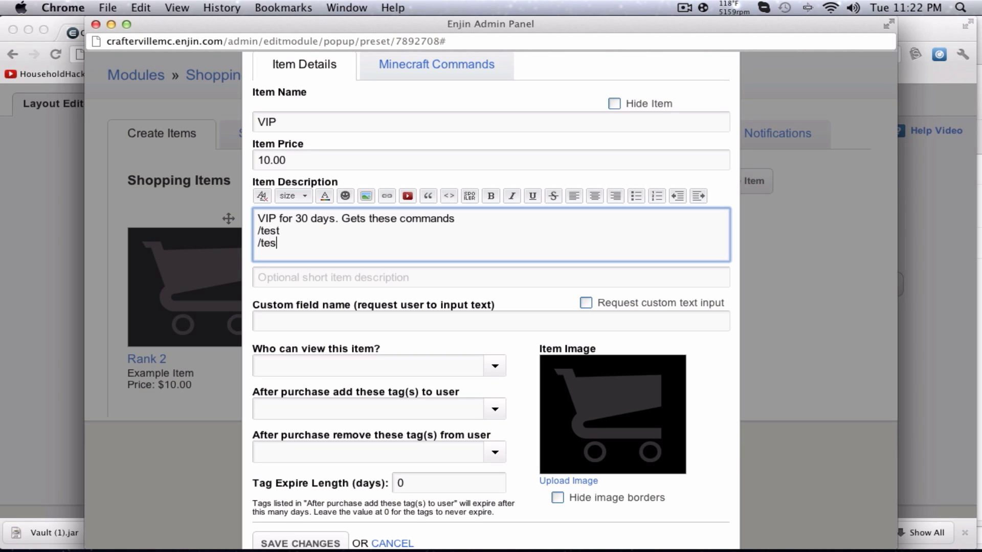
Add the buyer question 'How old are you' and make the item viewable by All.
left_click(389, 276)
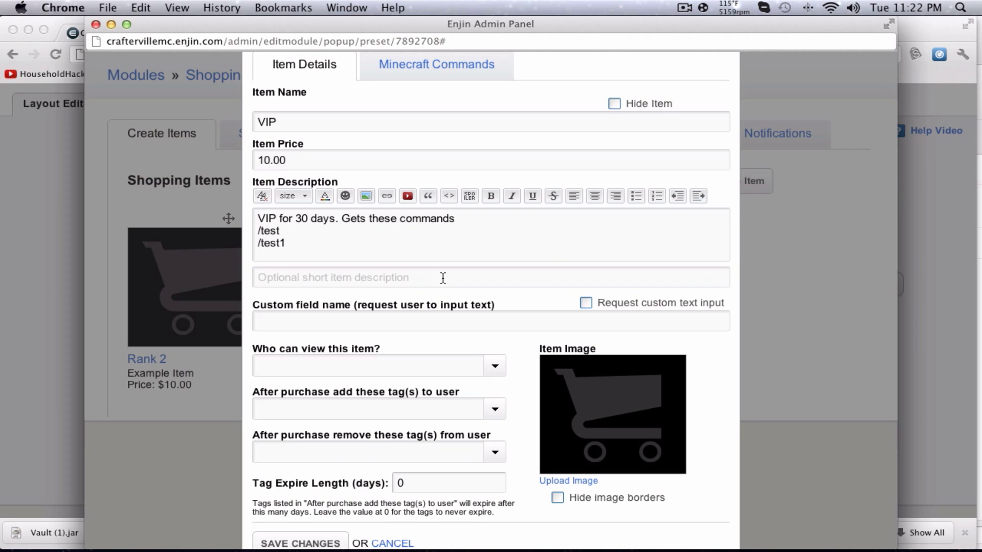
left_click(494, 319)
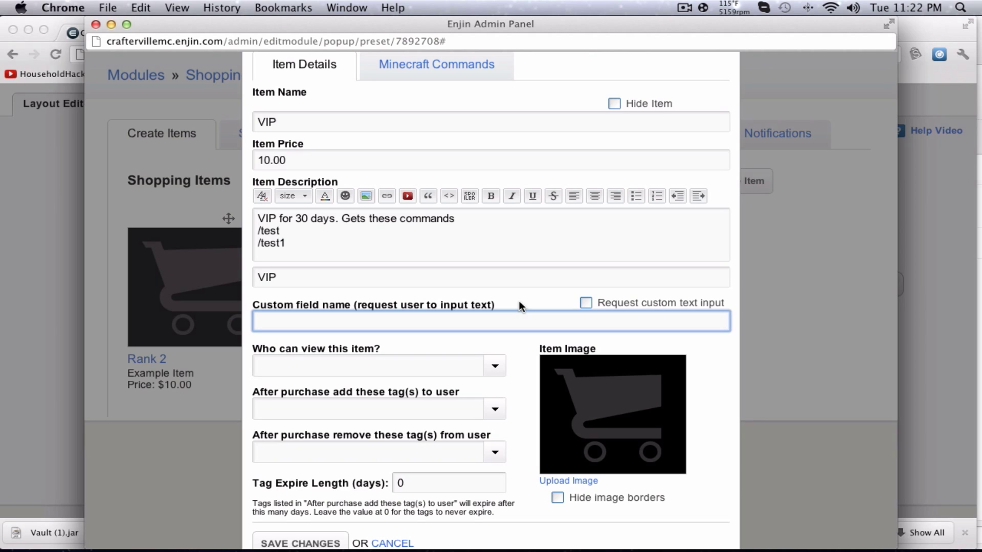
type("How old are you?")
left_click(492, 364)
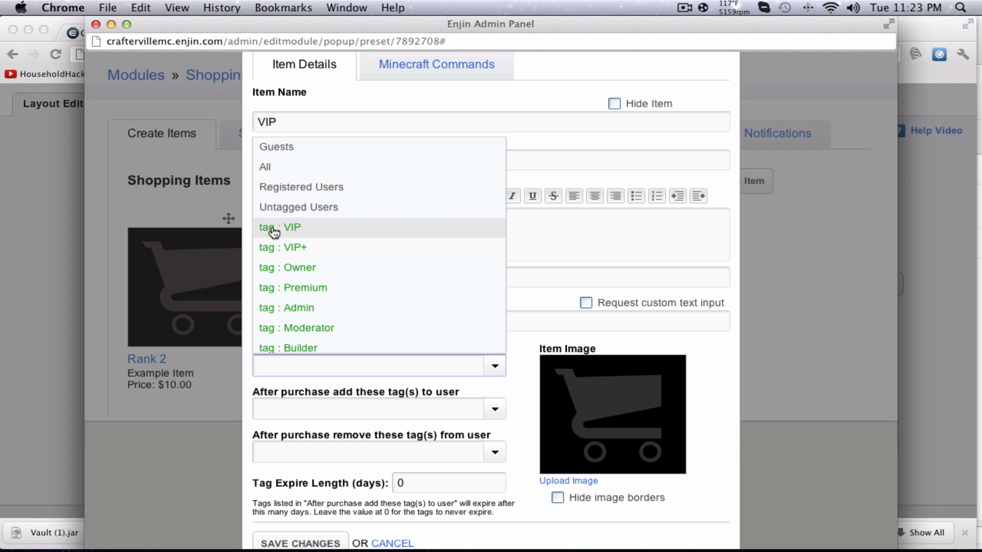
left_click(273, 167)
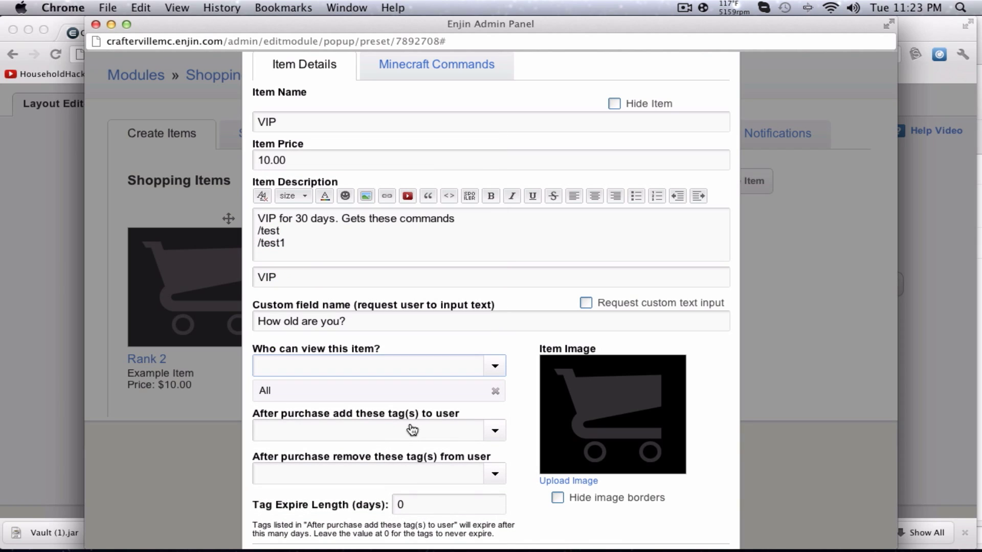
Set VIP as the tag added and removed after purchase, expiring after 30 days.
left_click_drag(368, 408, 464, 415)
left_click(480, 439)
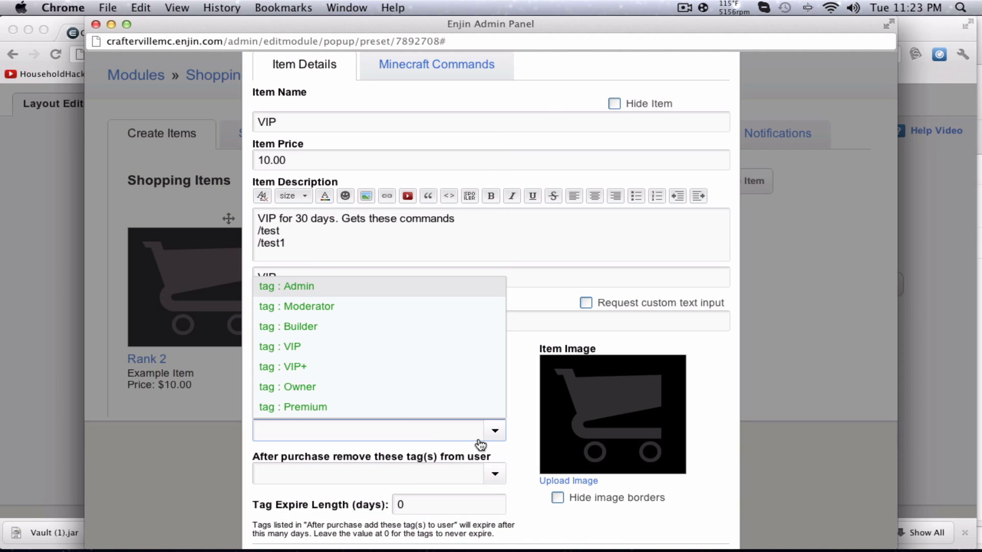
left_click(317, 347)
left_click(476, 497)
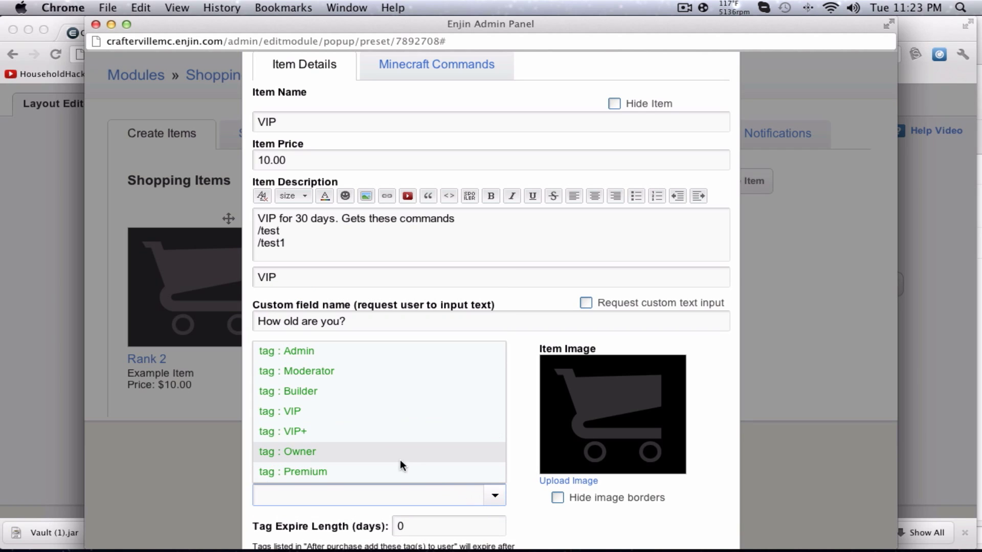
left_click(361, 415)
scroll(390, 429, "down", 2)
left_click(458, 481)
type("30")
left_click(542, 488)
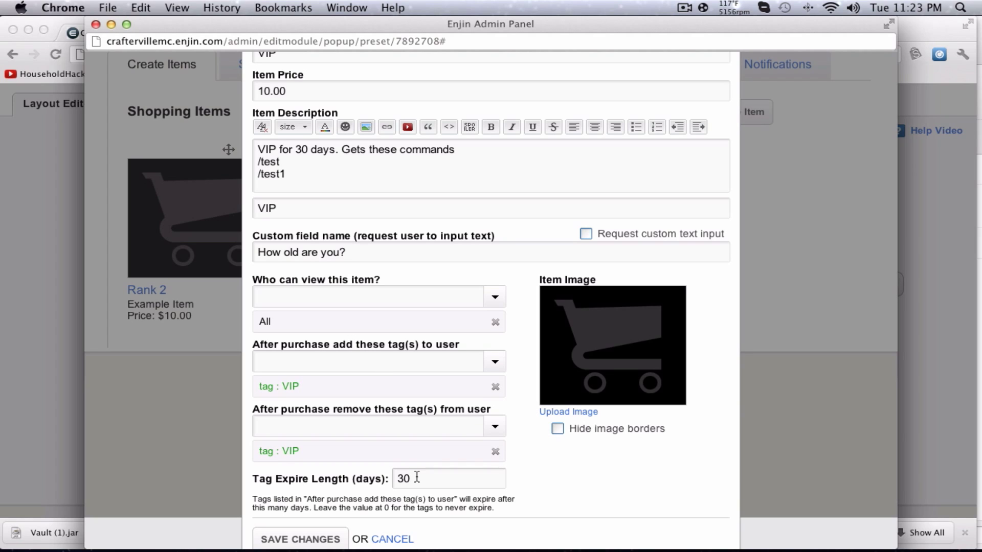
scroll(417, 477, "up", 2)
left_click(438, 64)
Add purchase commands 'perms player setgroup {name}' and 'broadcast Thanks {name} for donating'.
left_click(355, 152)
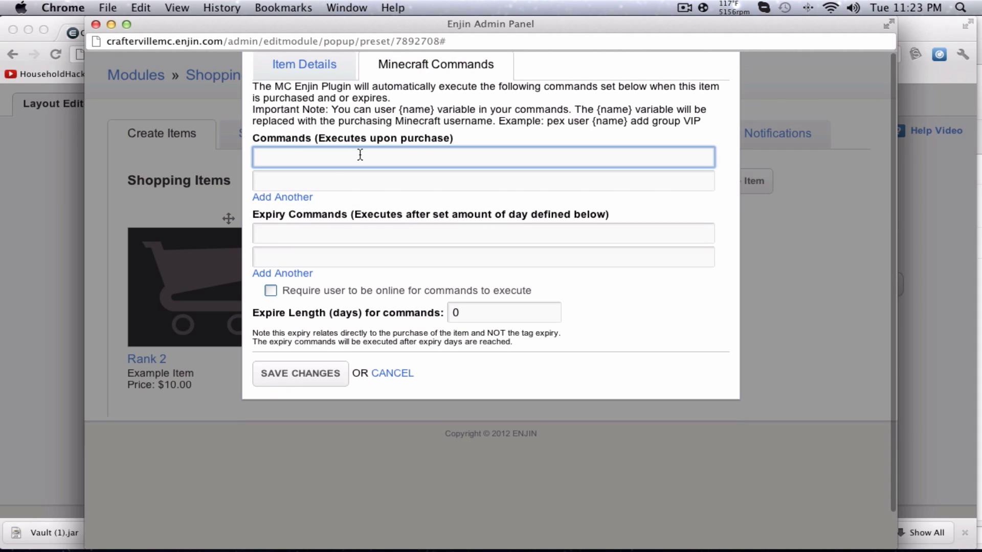
type("perms player setgroup {name{")
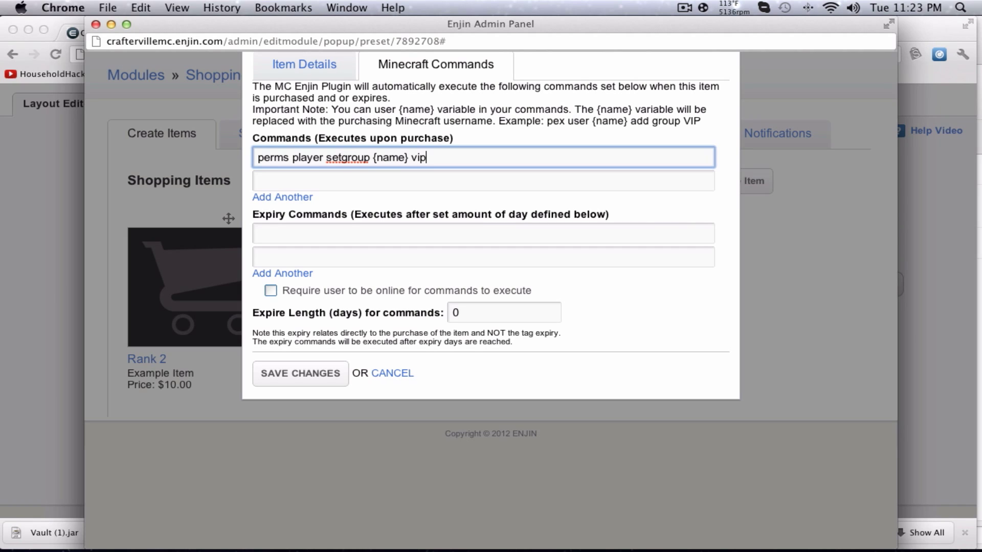
left_click_drag(378, 157, 389, 158)
left_click_drag(596, 122, 608, 121)
left_click_drag(289, 121, 399, 122)
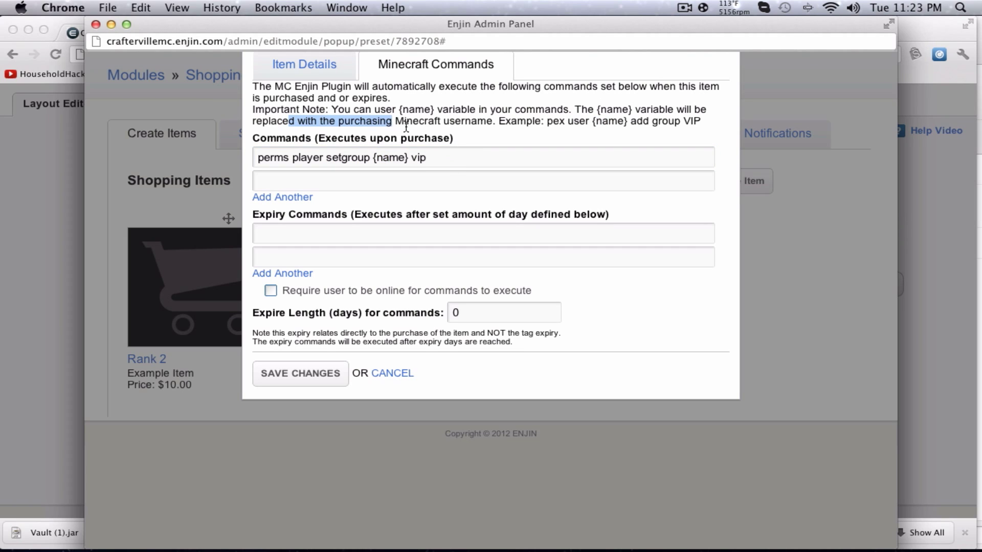
left_click(382, 178)
type("broadcast Thanks {")
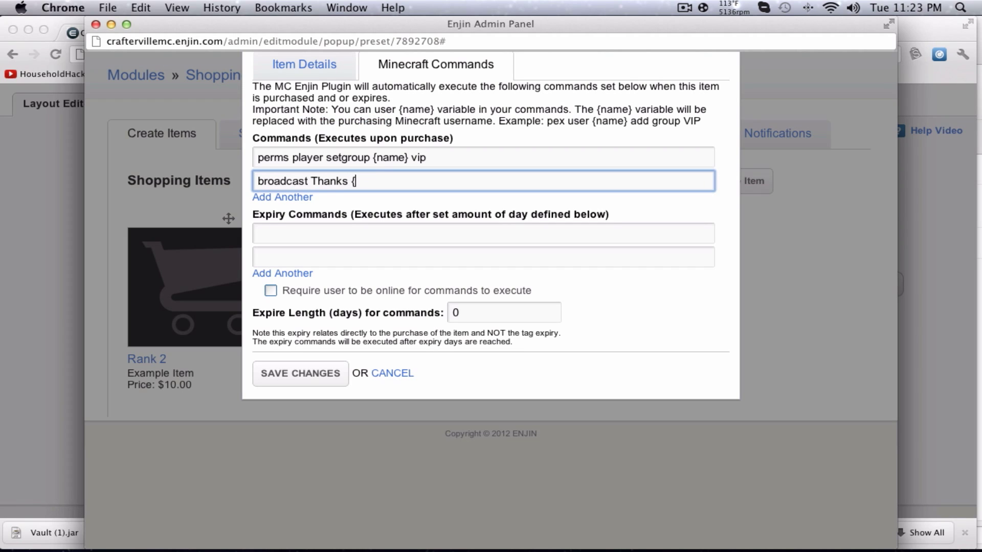
type("name} for donating!")
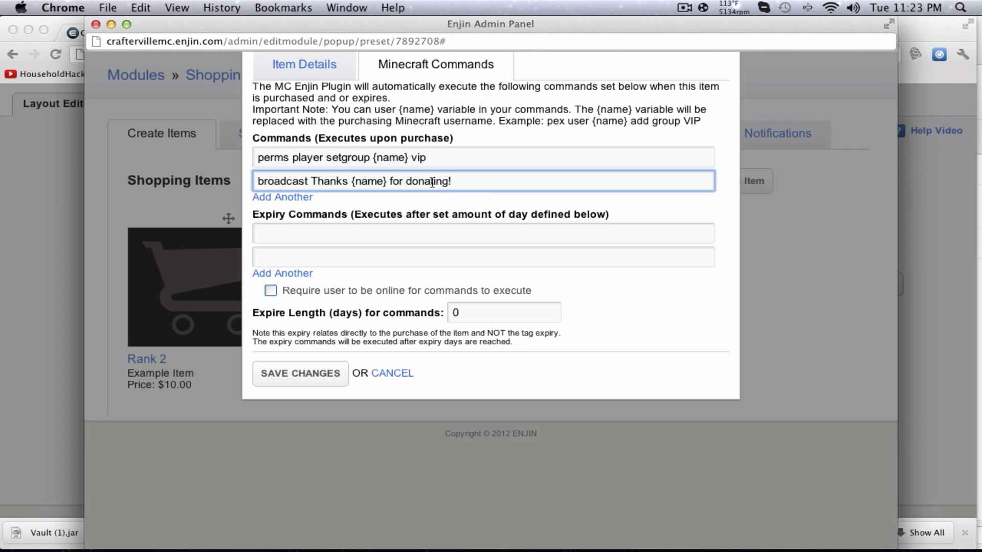
left_click_drag(258, 181, 368, 181)
left_click(409, 181)
Add expiry command 'perms player setgroup {name} default' and require the user to be online.
left_click(292, 237)
type("perms play")
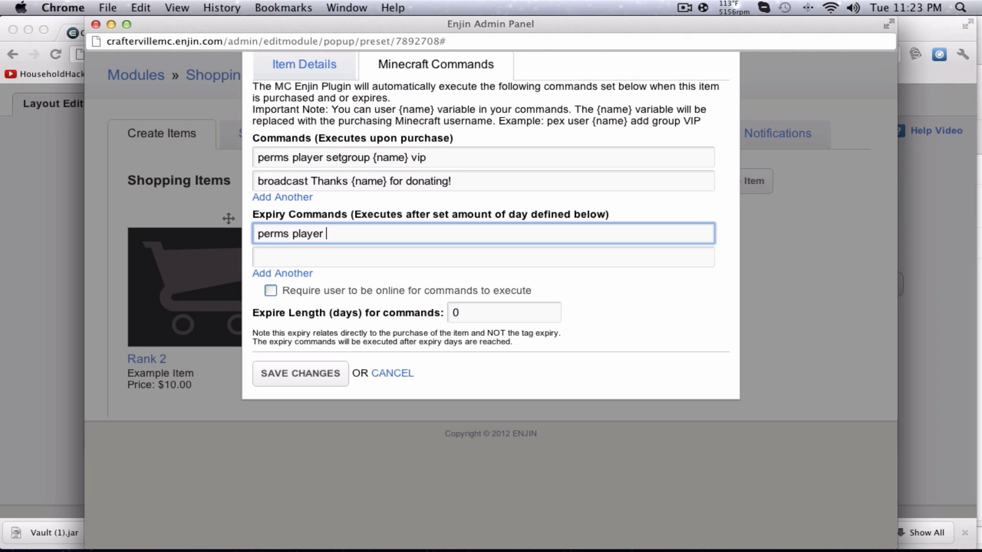
type("er setgroup {name} default")
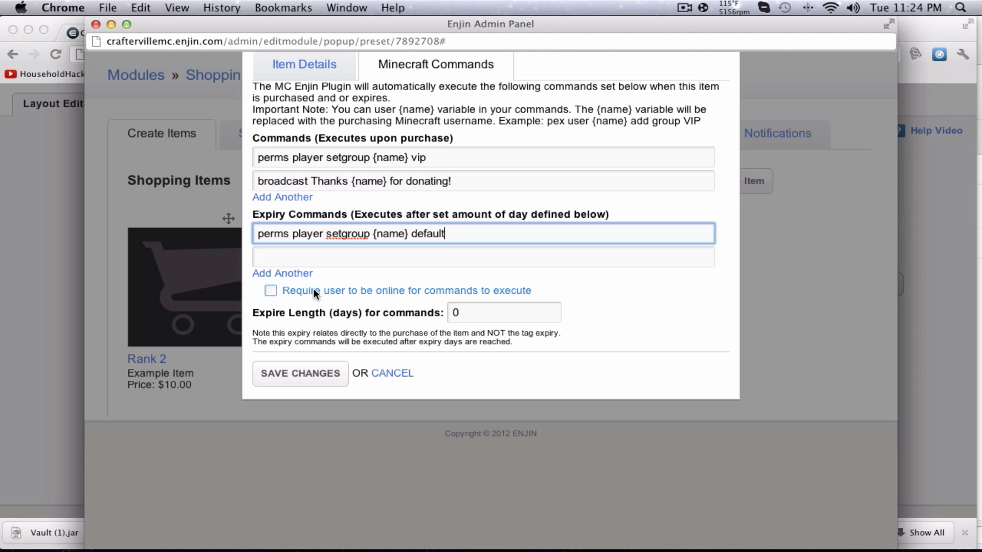
left_click(272, 291)
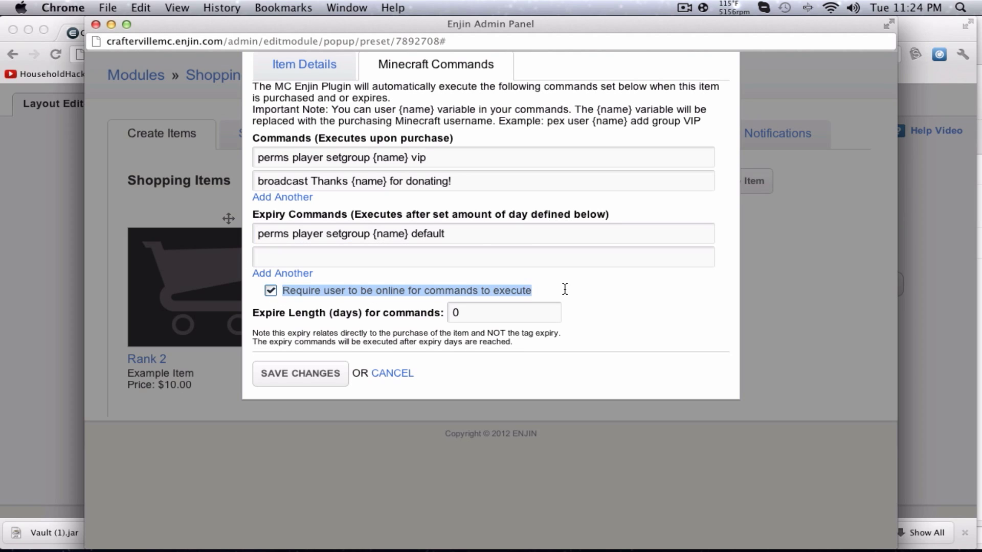
left_click(619, 291)
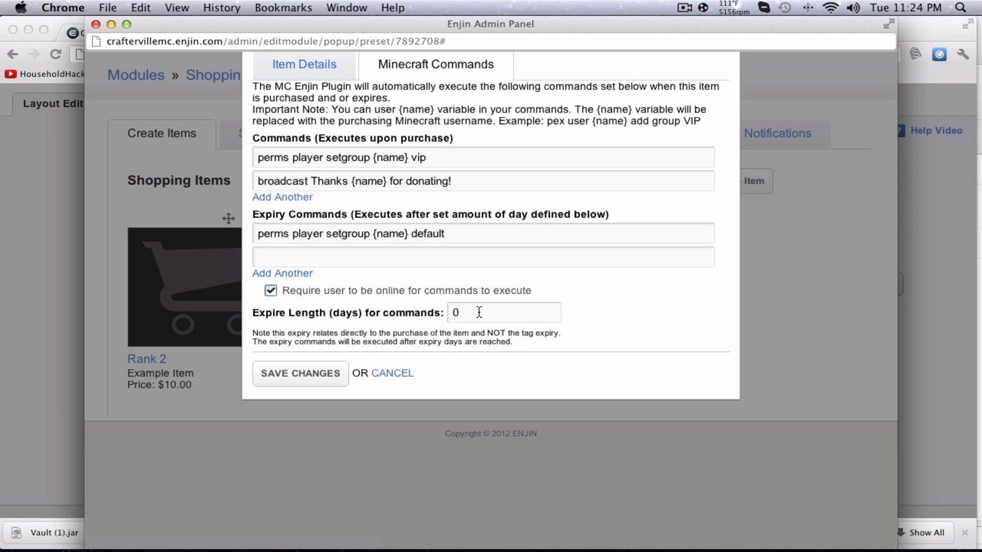
left_click(468, 290)
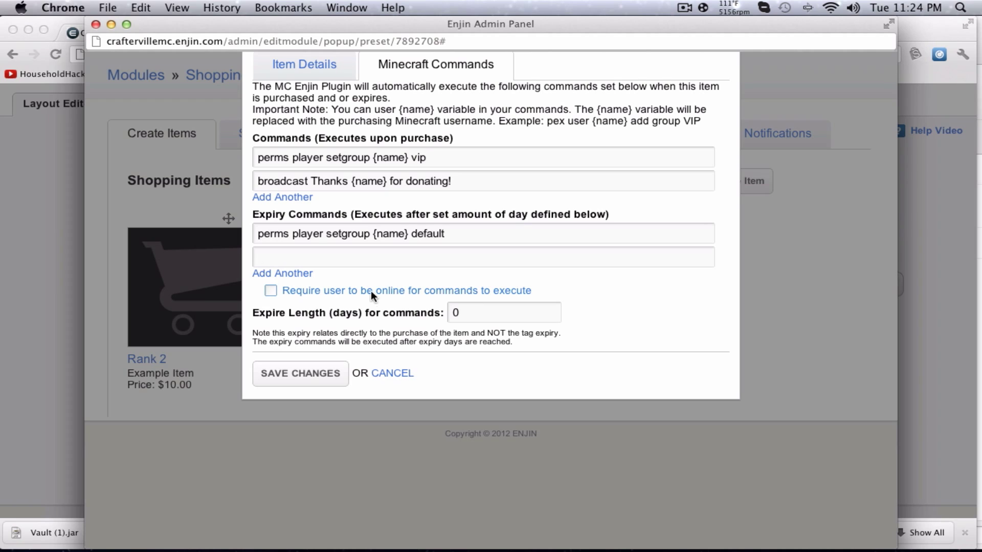
left_click(271, 291)
Set the commands' expire length to 30 days.
left_click(532, 319)
key("BackSpace")
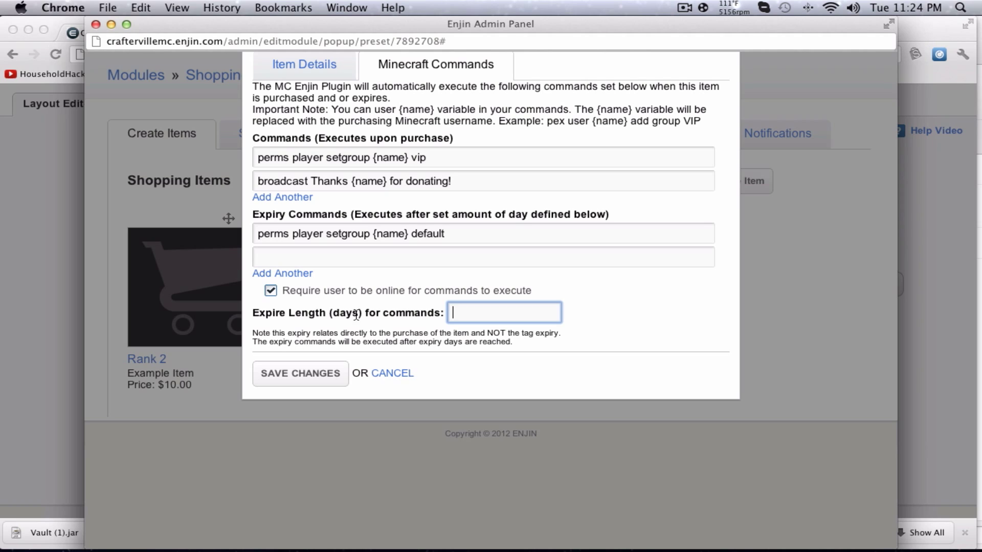
left_click_drag(303, 215, 482, 219)
left_click_drag(497, 298, 500, 304)
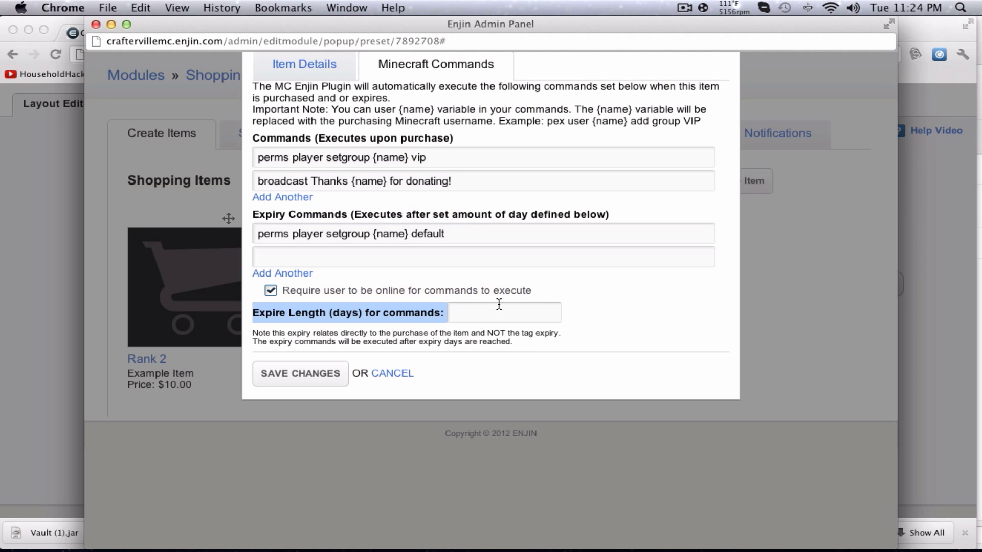
left_click(474, 314)
type("30")
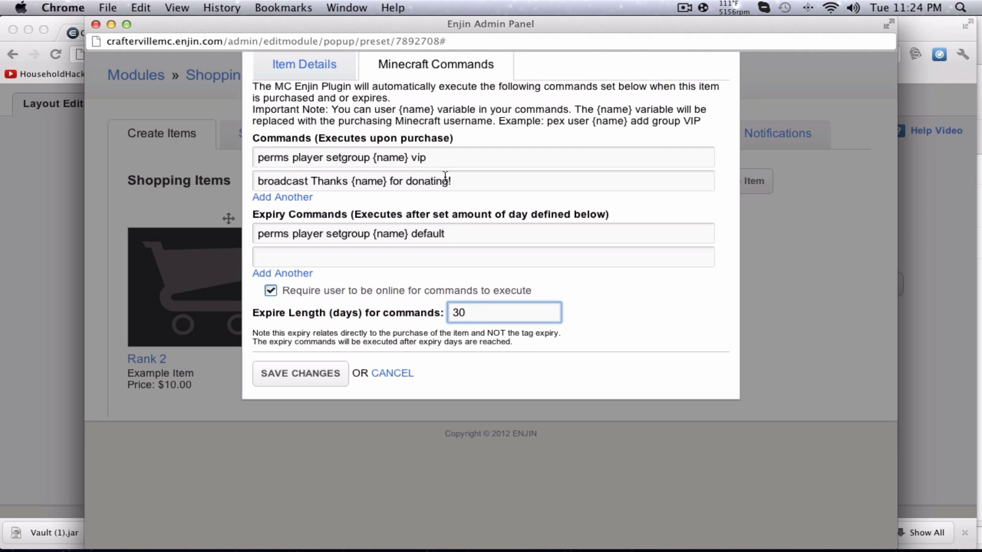
left_click_drag(460, 159, 270, 147)
key("Tab")
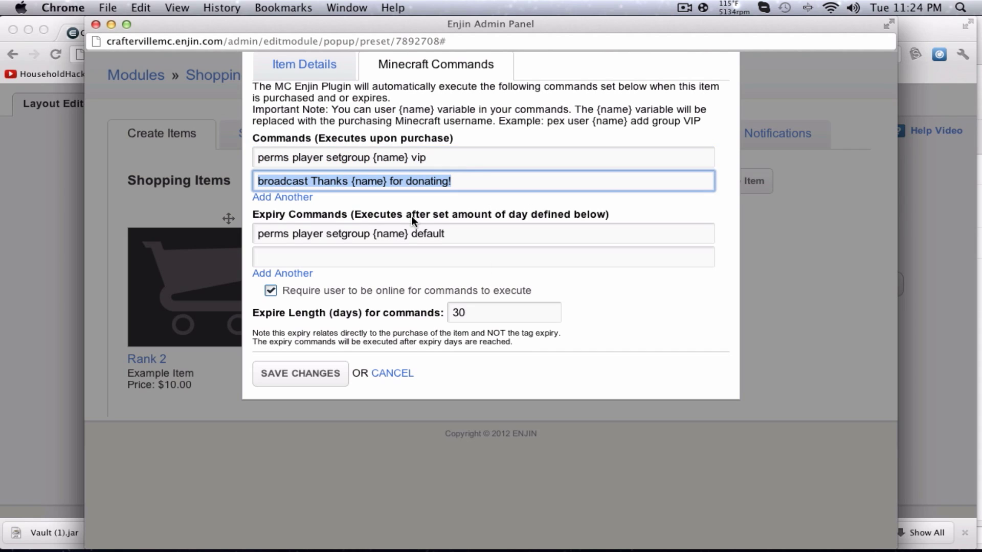
left_click(484, 314)
left_click_drag(513, 236, 255, 235)
left_click(639, 274)
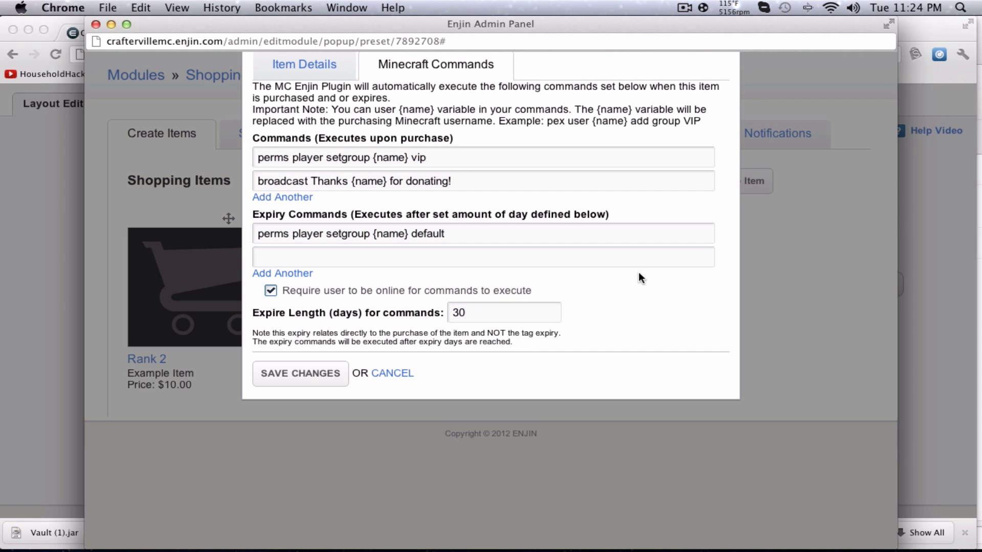
Save the item, dismiss the duplicate-entry SQL error, and cancel out of Rank 2's editor.
left_click(303, 362)
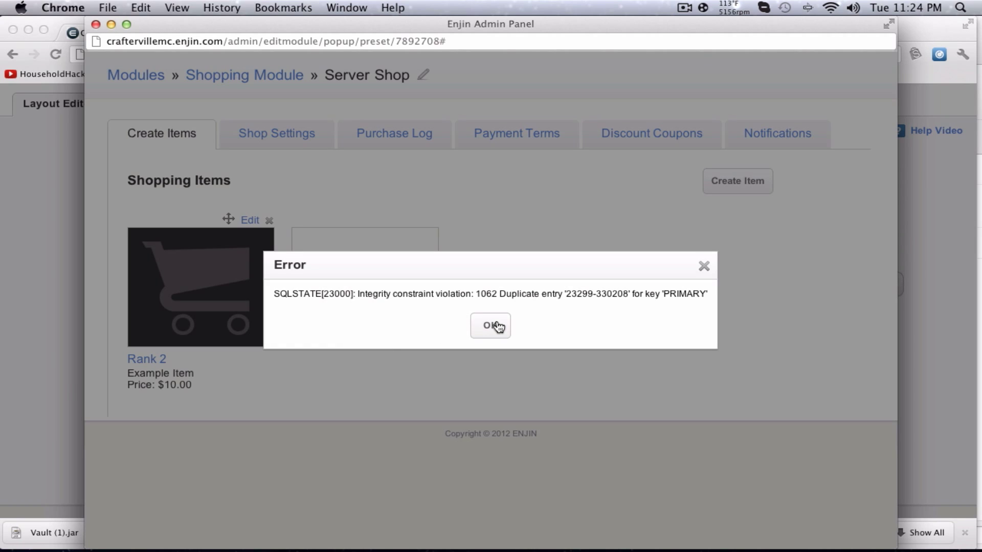
left_click(498, 327)
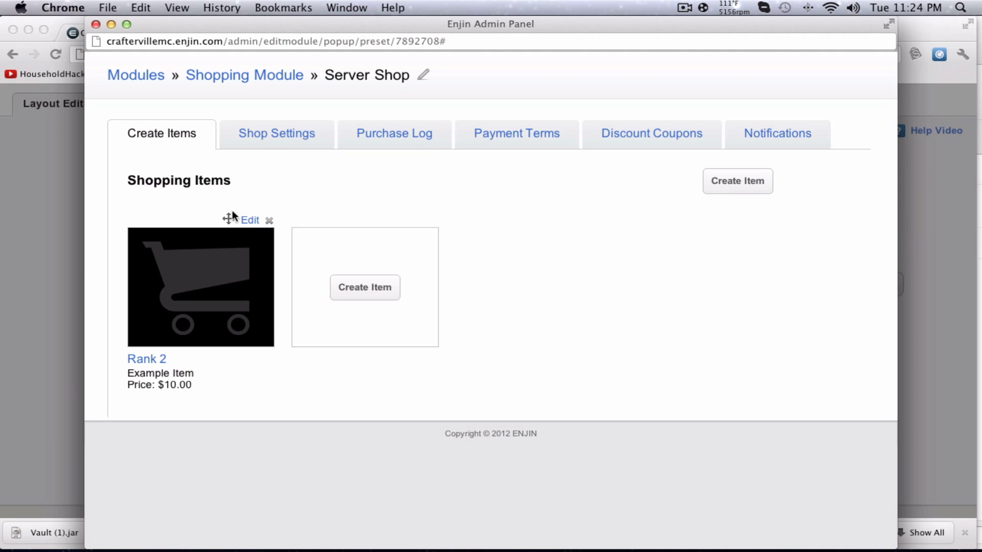
left_click(244, 220)
scroll(460, 335, "down", 2)
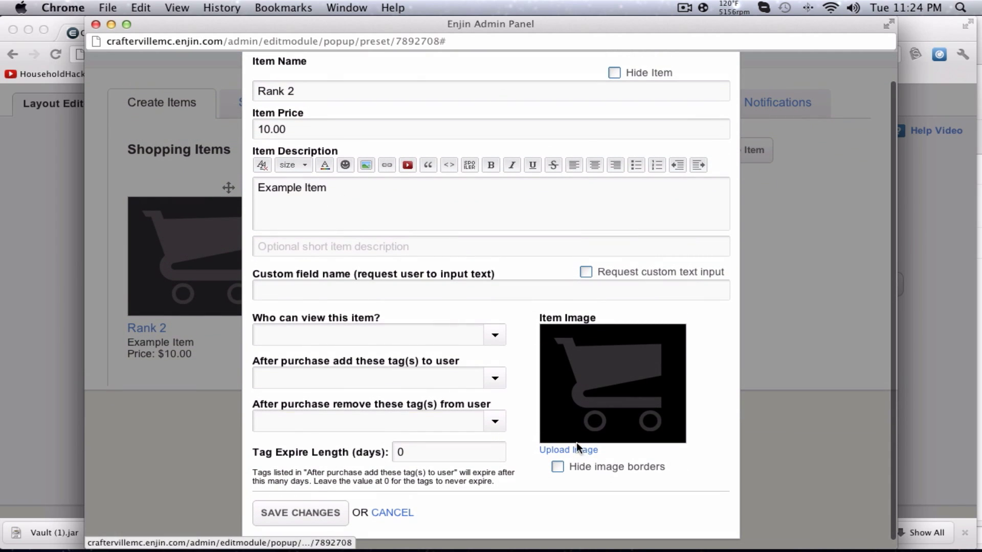
left_click(393, 513)
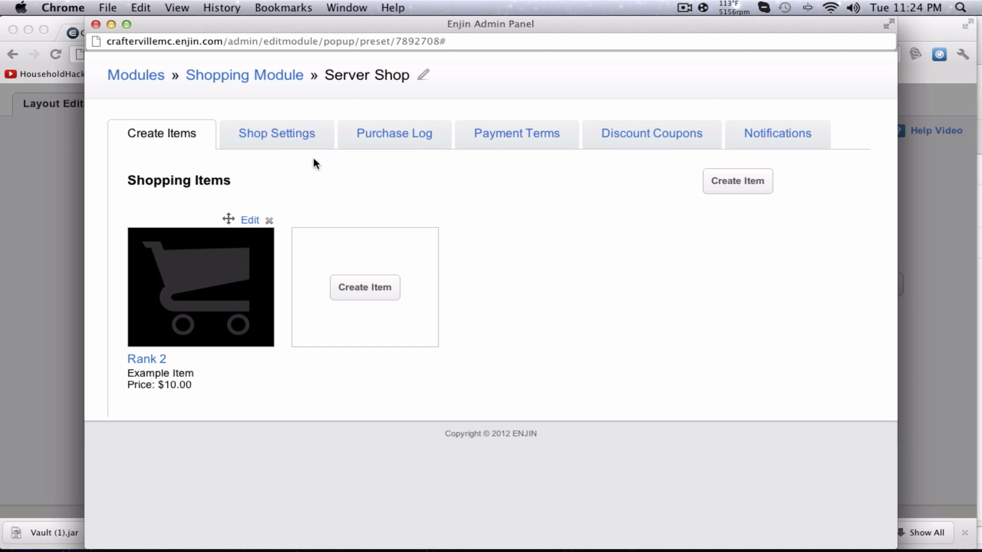
Open Shop Settings and the choices for unverified Minecraft characters.
left_click(287, 145)
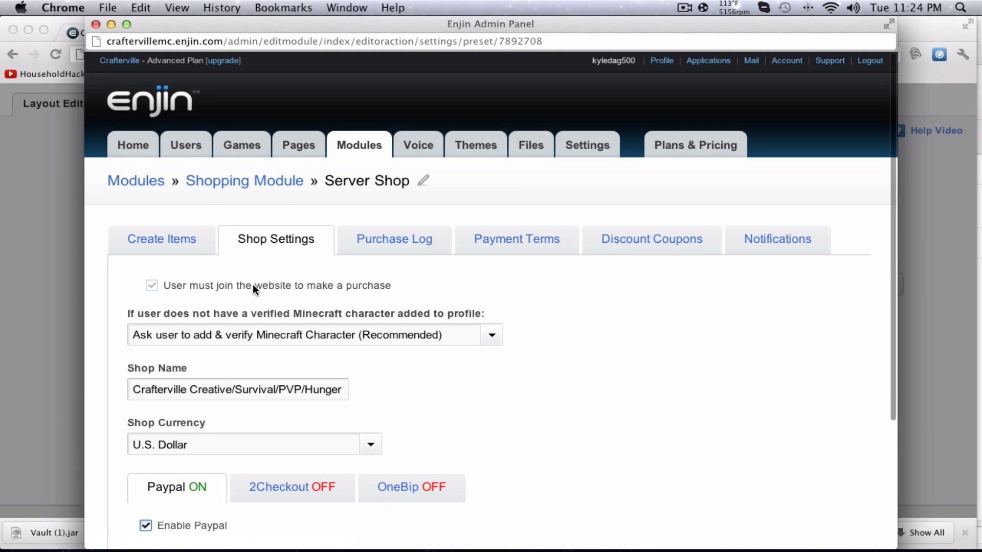
scroll(249, 289, "down", 2)
left_click(437, 272)
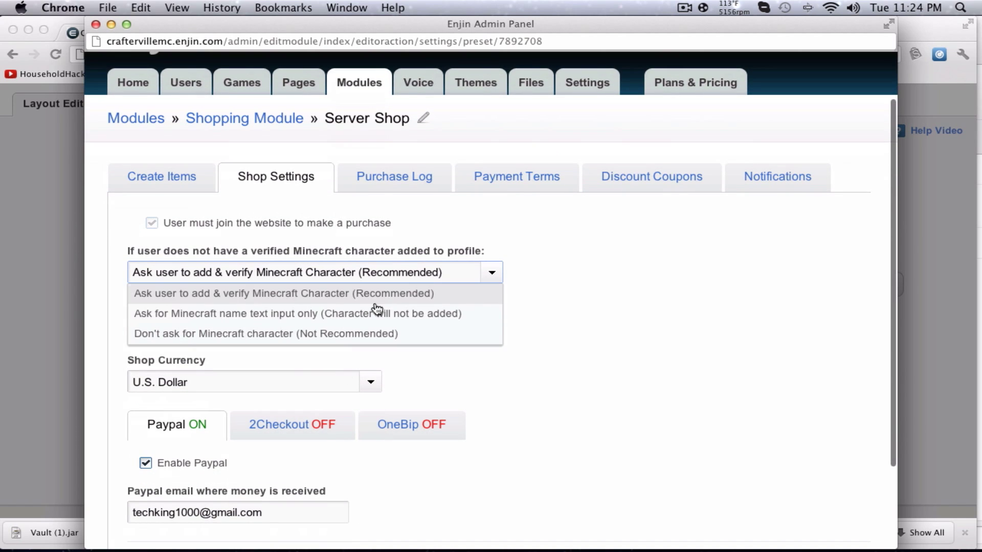
Keep the recommended verify-character option and open the owner's profile on the community site.
left_click(311, 295)
left_click(42, 238)
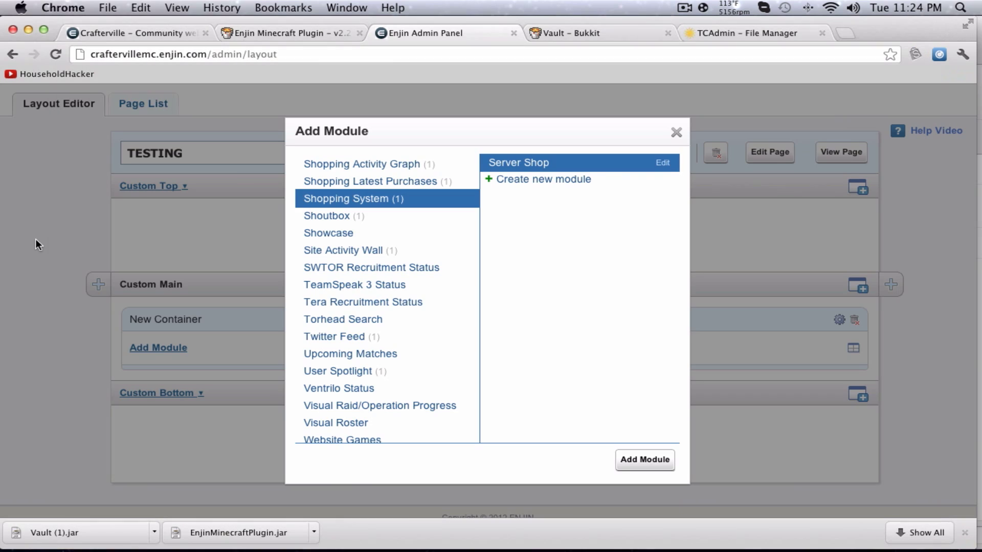
left_click(174, 34)
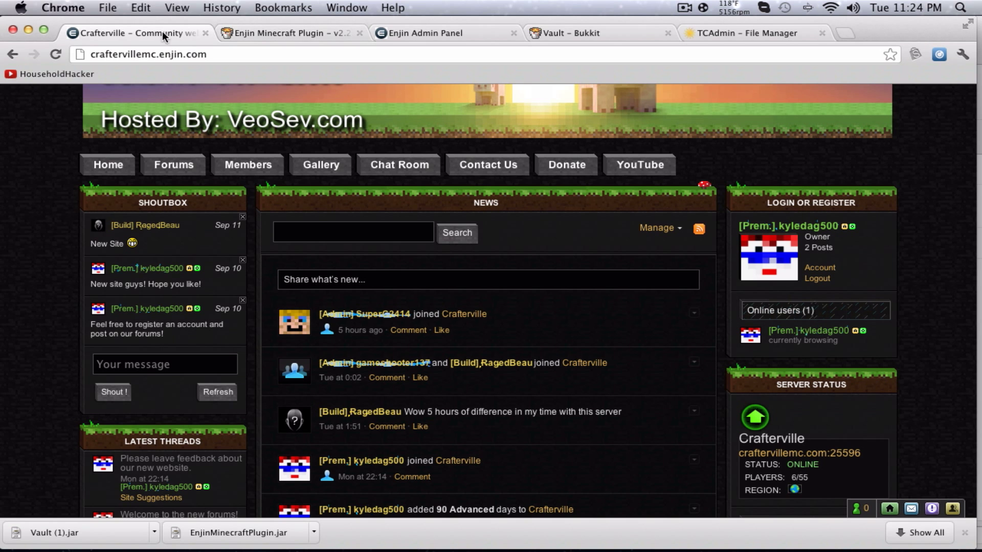
left_click(802, 234)
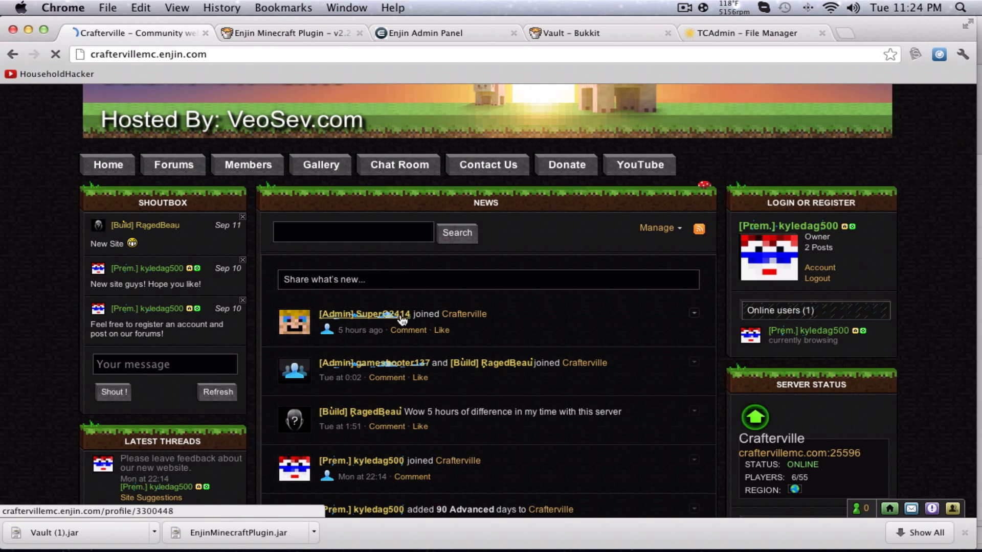
scroll(405, 313, "down", 5)
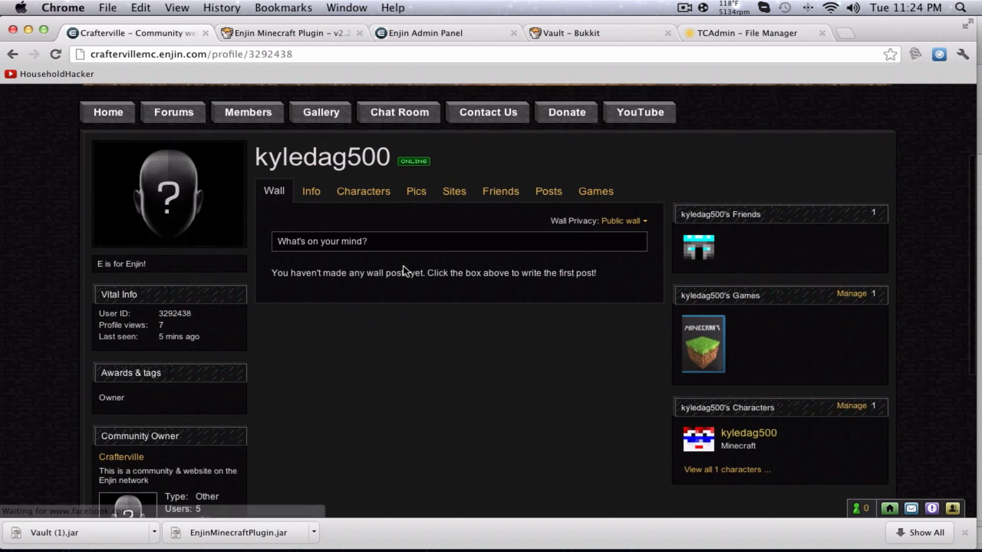
scroll(403, 265, "up", 1)
Check Add Character for Minecraft on the profile's Characters tab, then return to the admin panel.
left_click(361, 214)
left_click(859, 376)
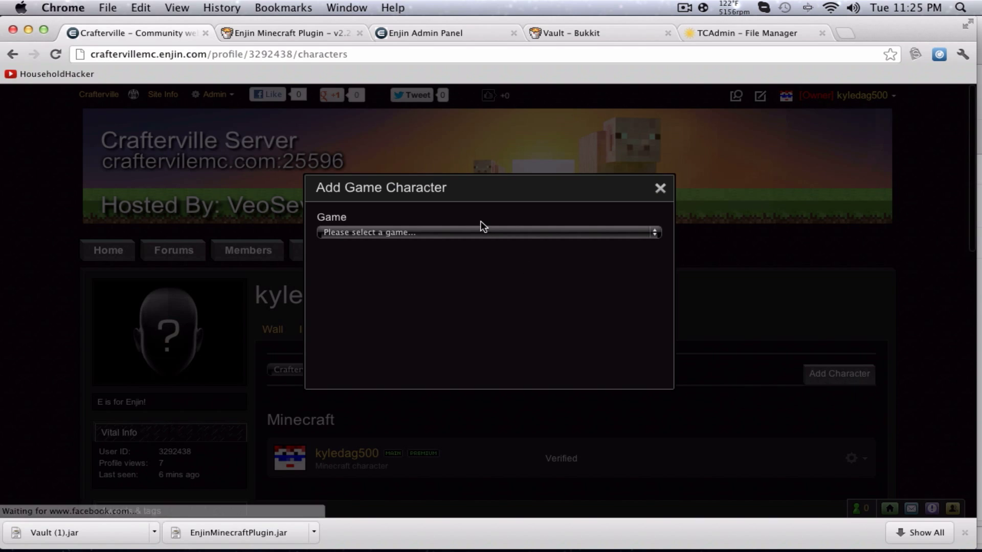
left_click(473, 232)
left_click(458, 250)
left_click(460, 233)
left_click(462, 244)
left_click_drag(454, 261, 534, 268)
left_click(660, 193)
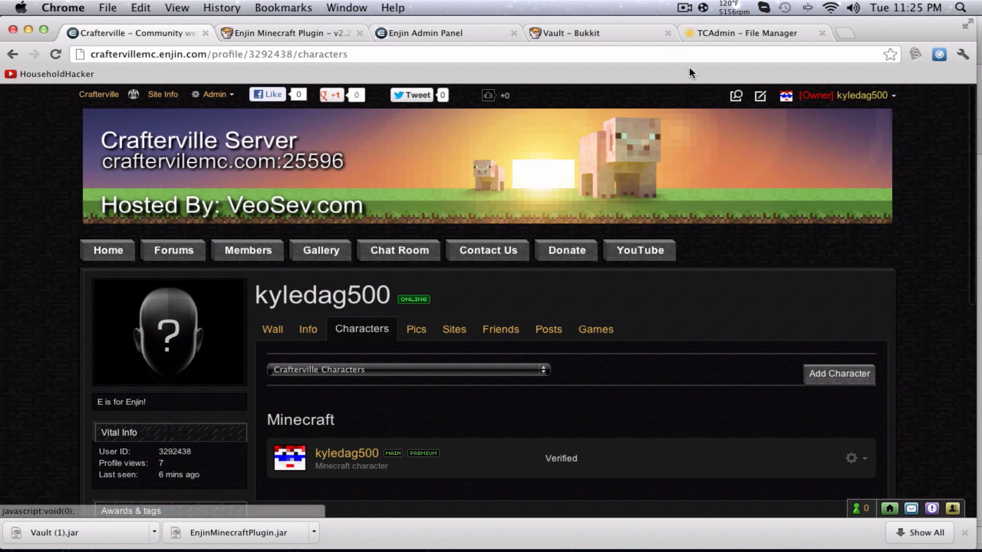
left_click(463, 35)
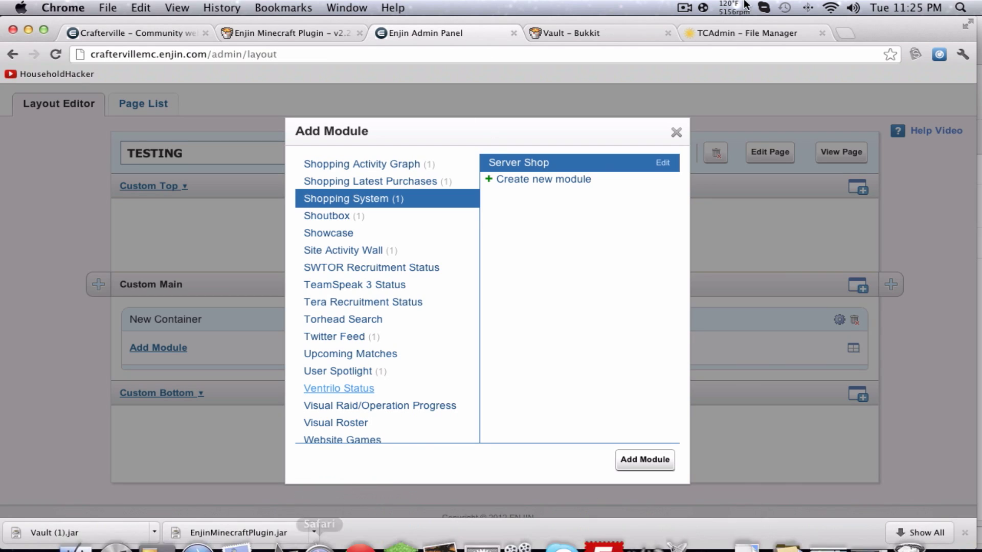
left_click_drag(885, 30, 870, 181)
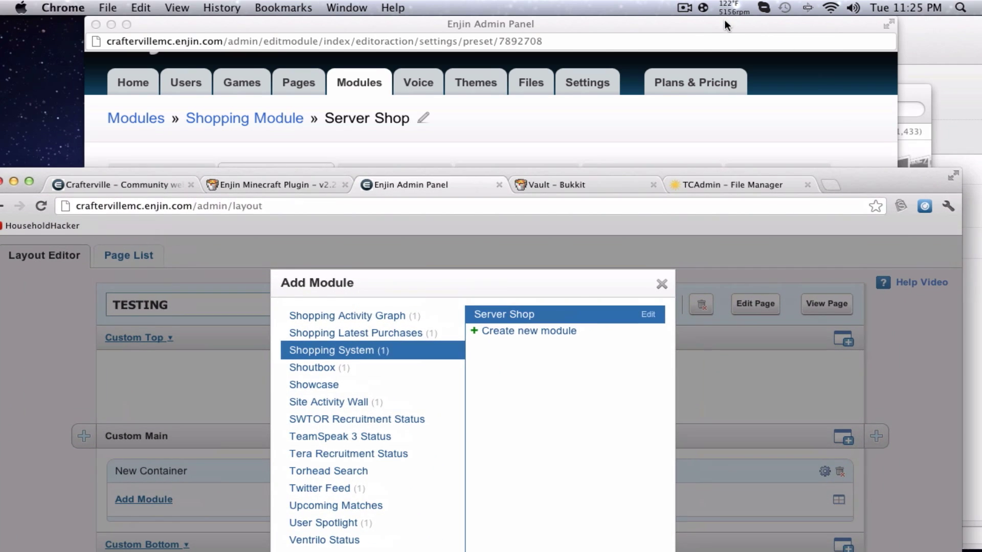
Set the Minecraft character requirement to "Don't ask".
left_click(821, 82)
left_click(492, 272)
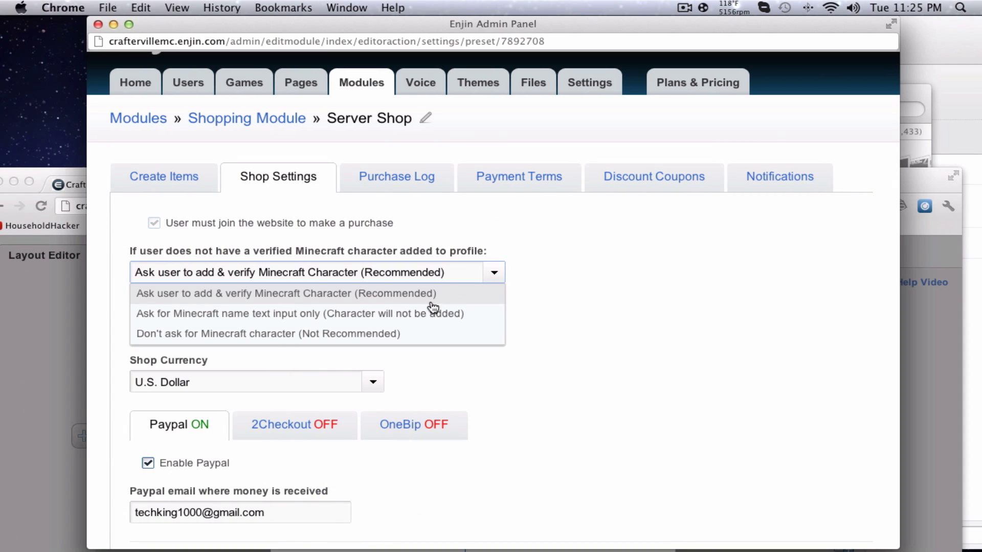
left_click(432, 313)
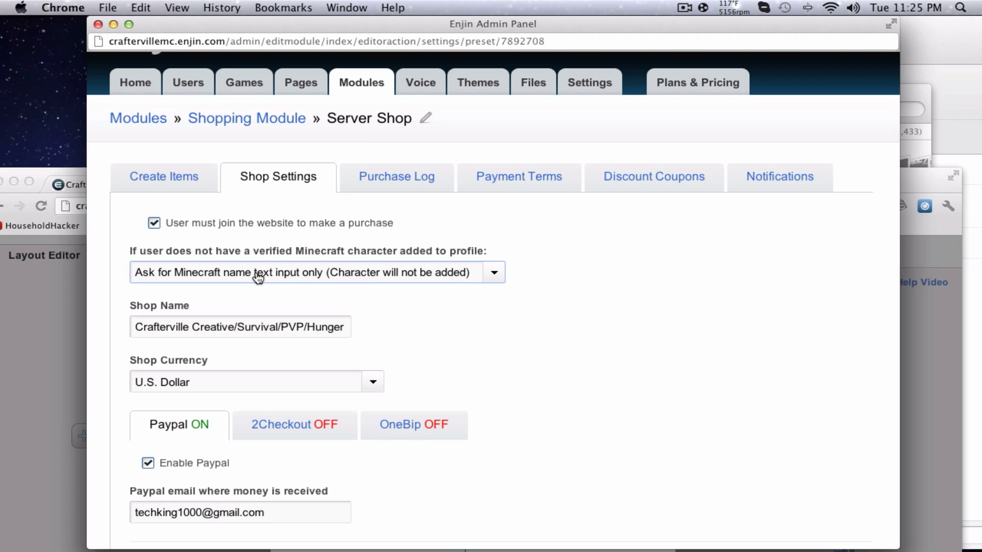
left_click(258, 278)
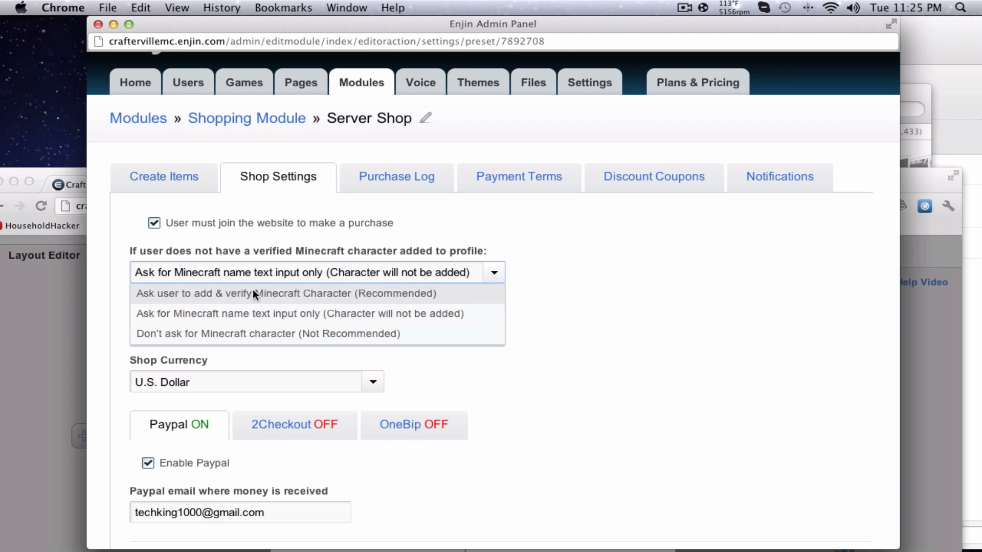
left_click(234, 333)
left_click(466, 270)
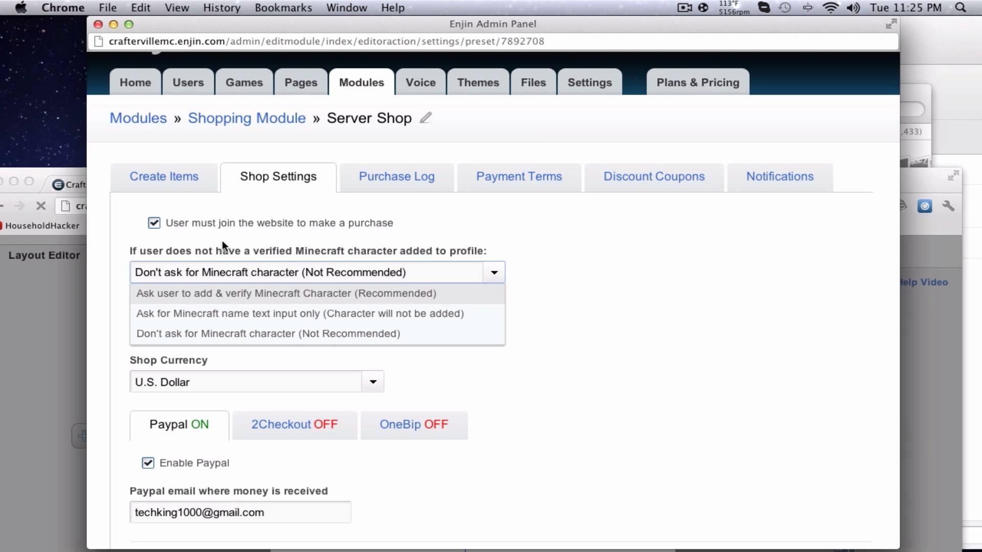
left_click(383, 278)
scroll(523, 337, "down", 3)
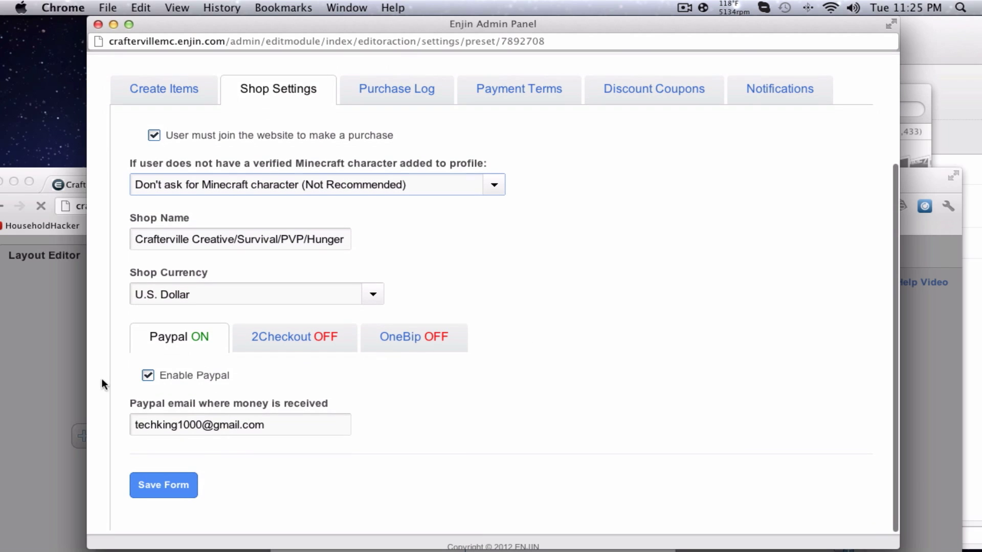
Re-enter the PayPal receiving email from the suggestion and save the shop settings.
triple_click(281, 425)
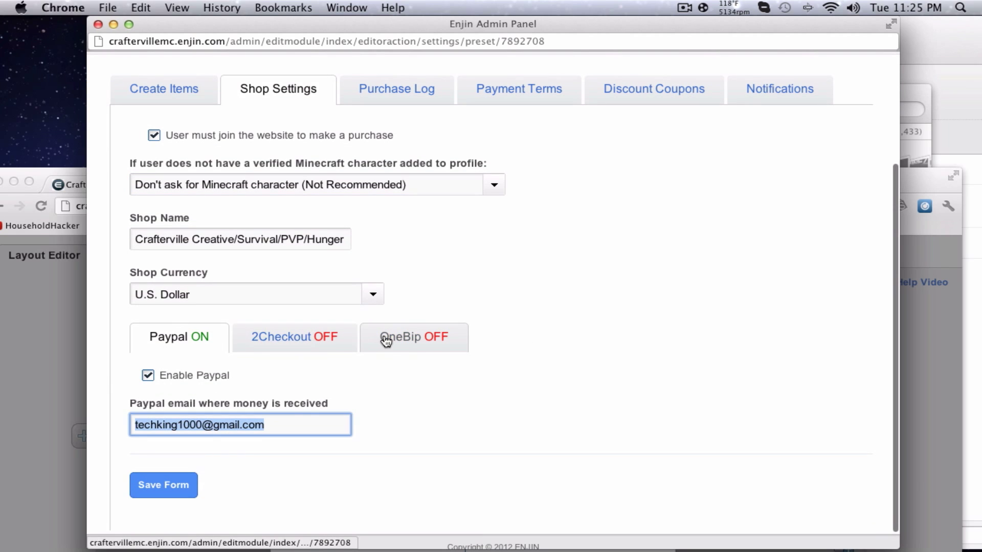
type("techki")
left_click(302, 511)
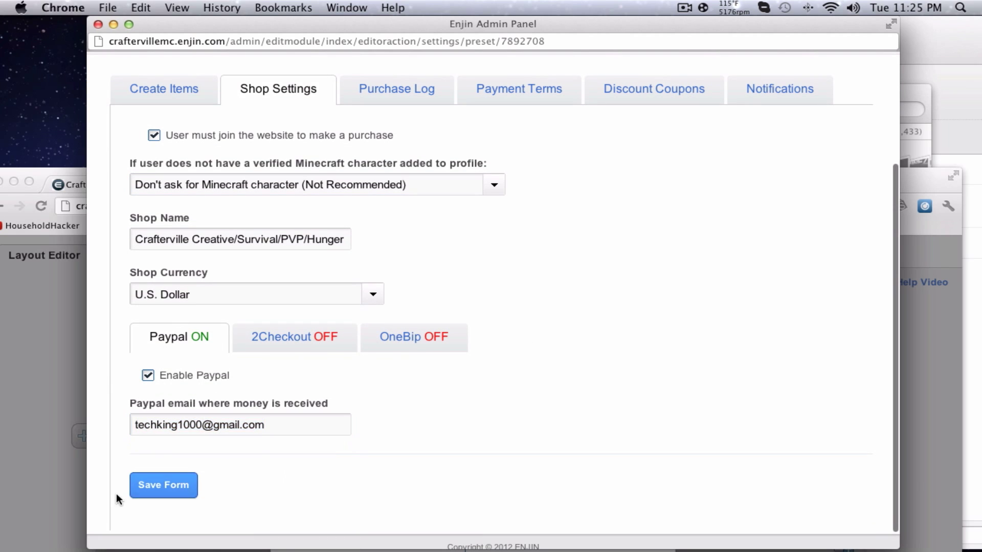
left_click(179, 484)
View the empty purchase log, then go to the Payment Terms page.
left_click(397, 241)
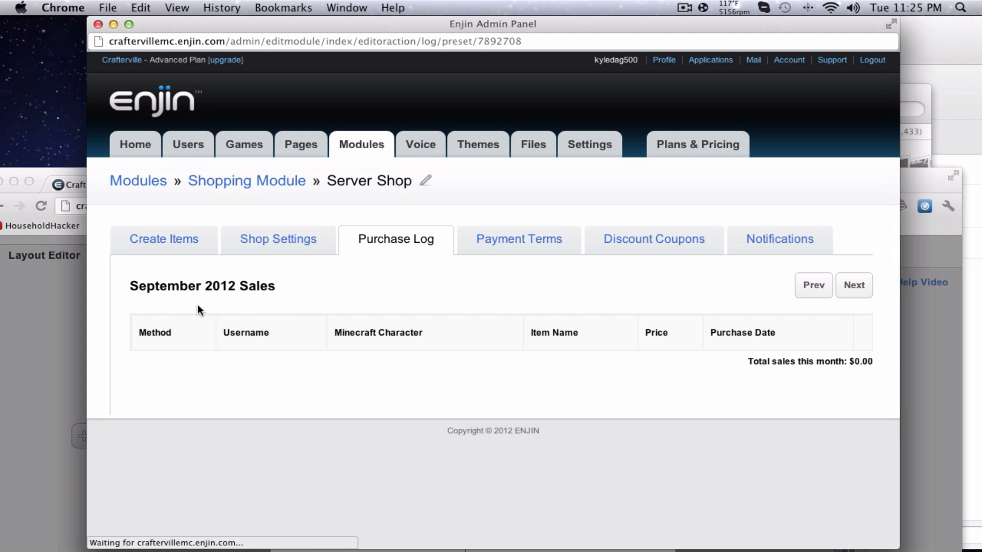
left_click(511, 240)
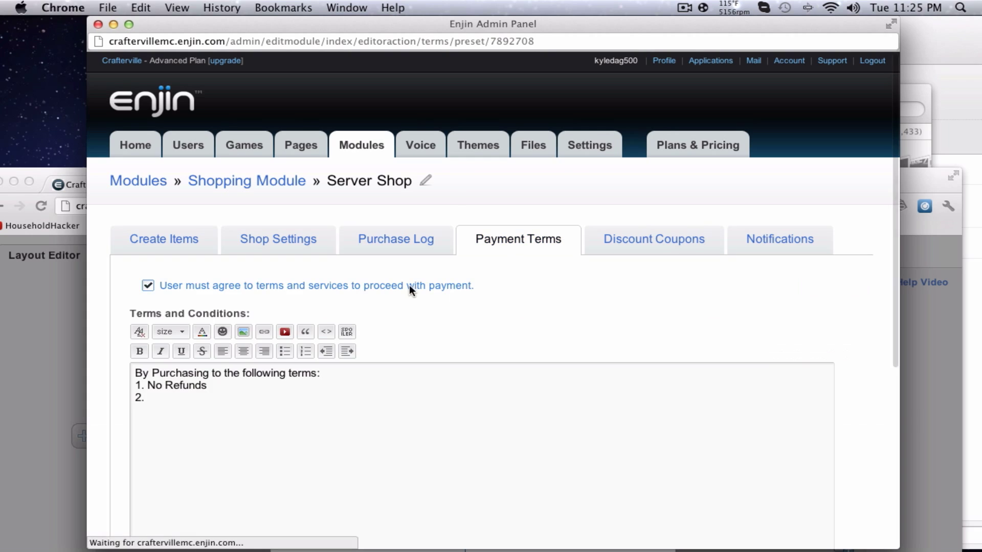
scroll(404, 307, "down", 3)
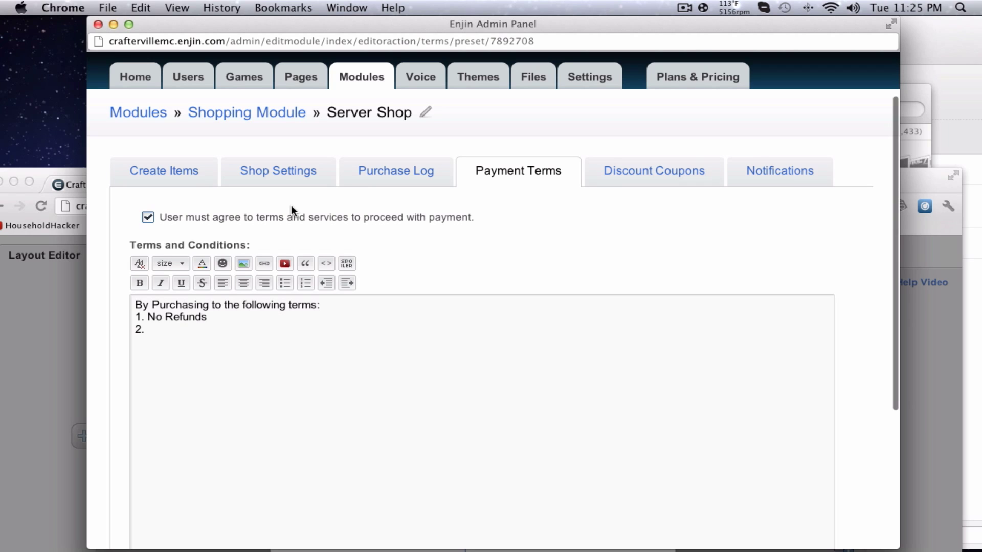
Insert 'you agree' into term line 1, add TEST as term 2, and save.
left_click(204, 345)
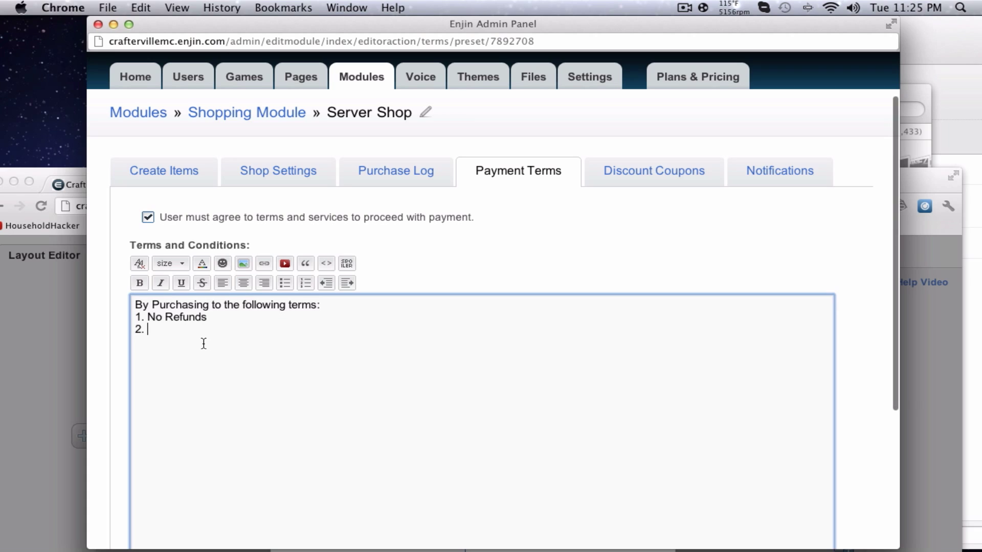
left_click(225, 304)
type("you agree")
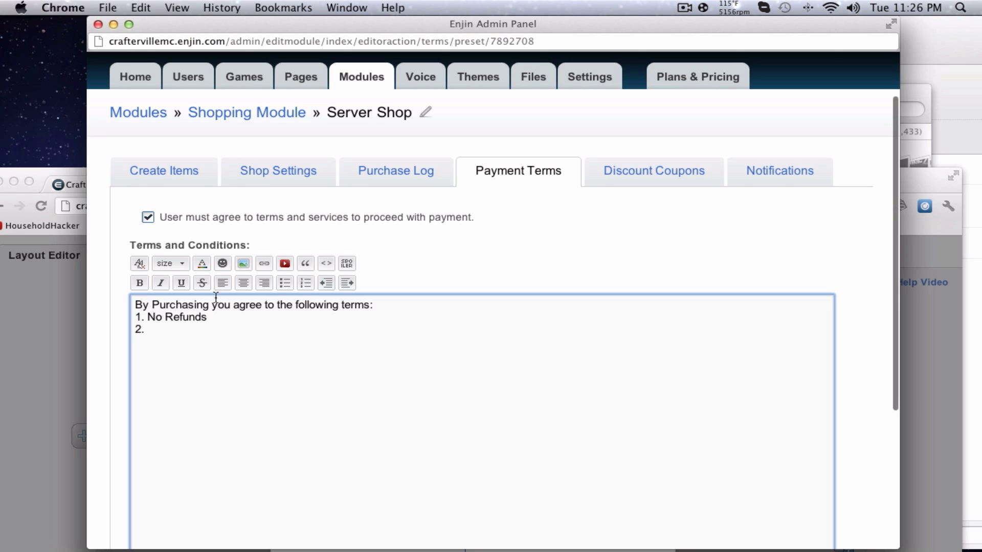
scroll(217, 294, "down", 2)
type("TEST")
scroll(223, 291, "down", 5)
left_click(165, 465)
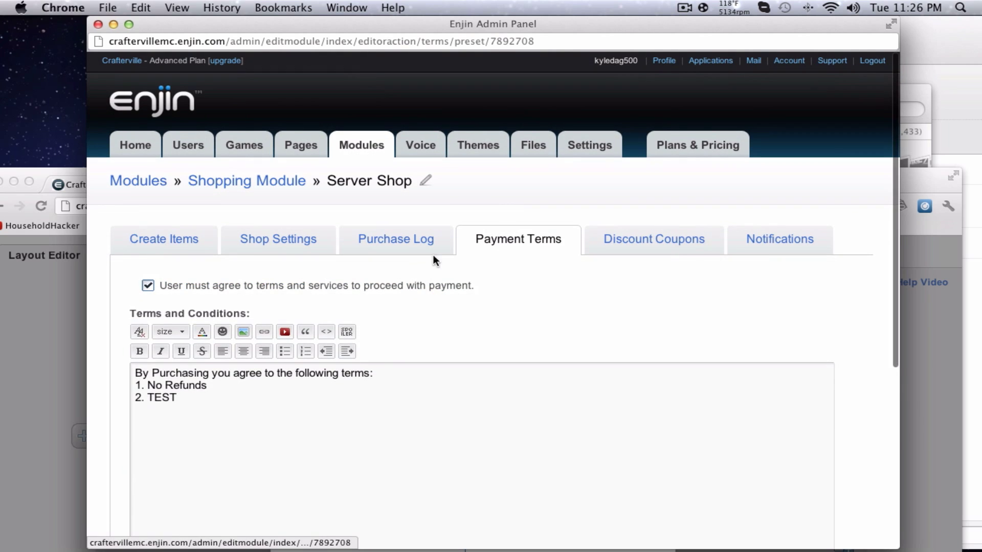
left_click(636, 248)
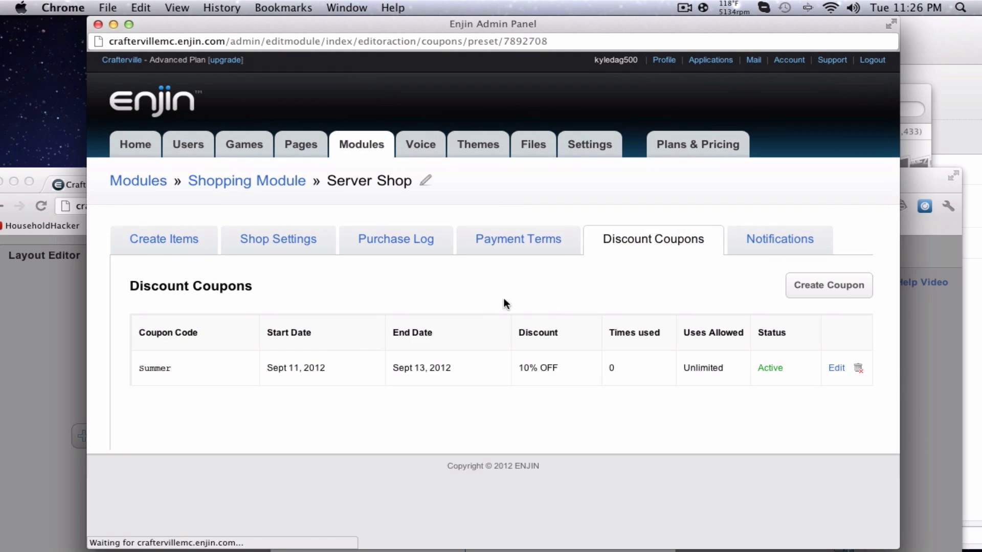
Delete the old summer coupon and start a Summer coupon valid 09/11/2012–09/12/2012.
left_click(857, 369)
left_click(482, 335)
left_click(828, 285)
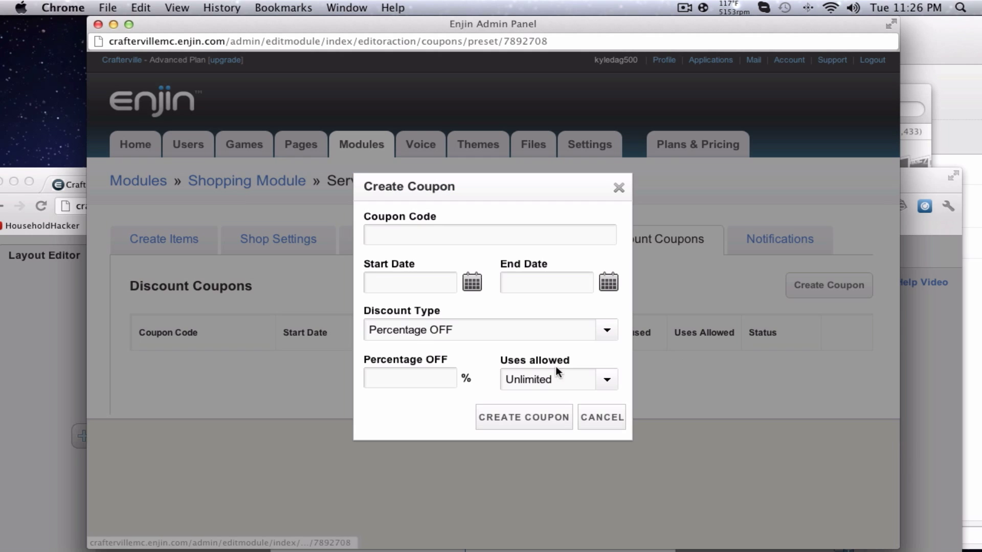
left_click(465, 234)
type("Summer")
left_click(471, 282)
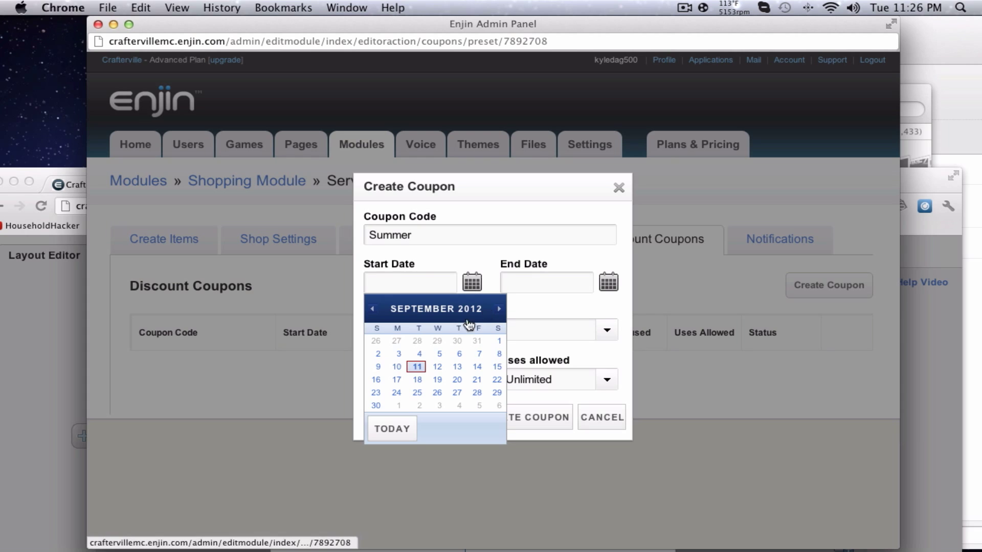
left_click(437, 366)
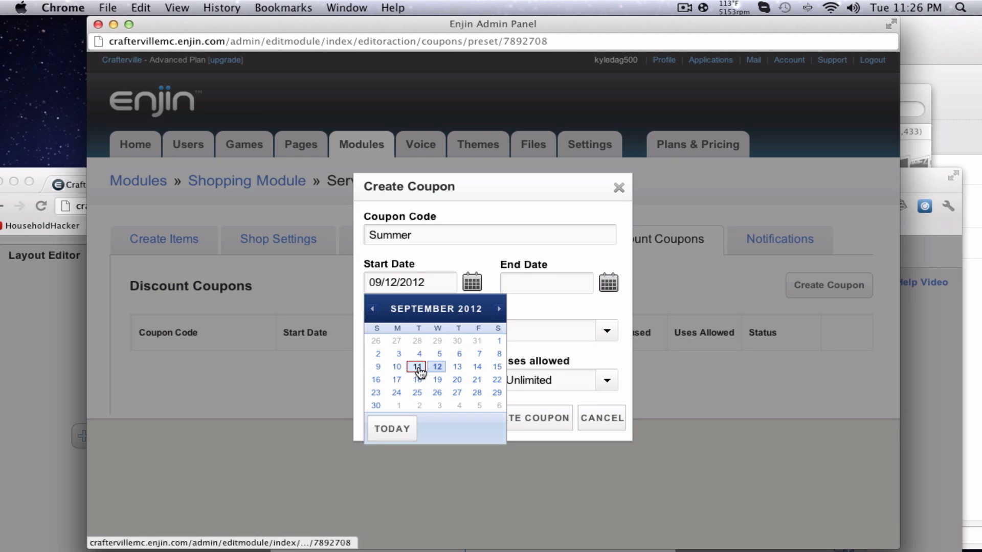
left_click(417, 367)
left_click(608, 282)
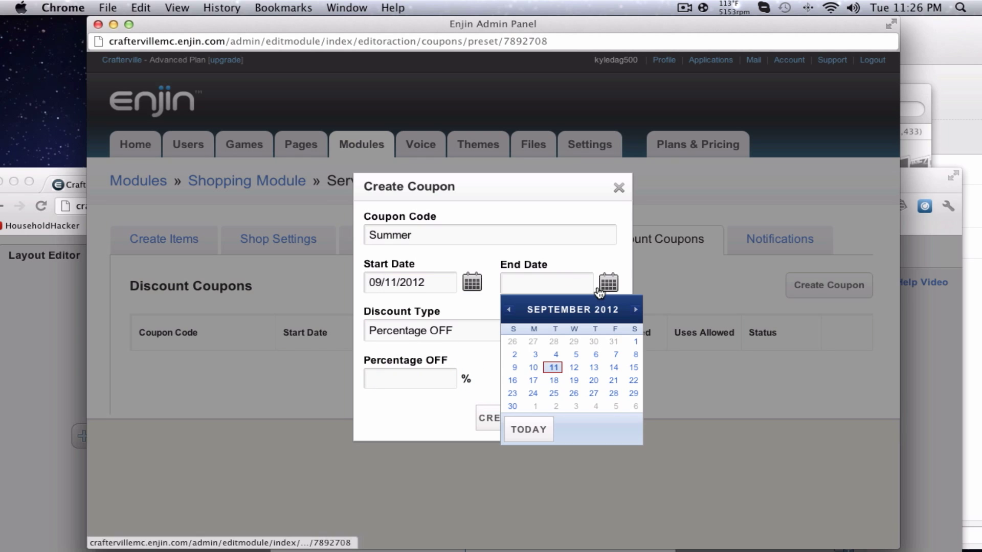
left_click(573, 369)
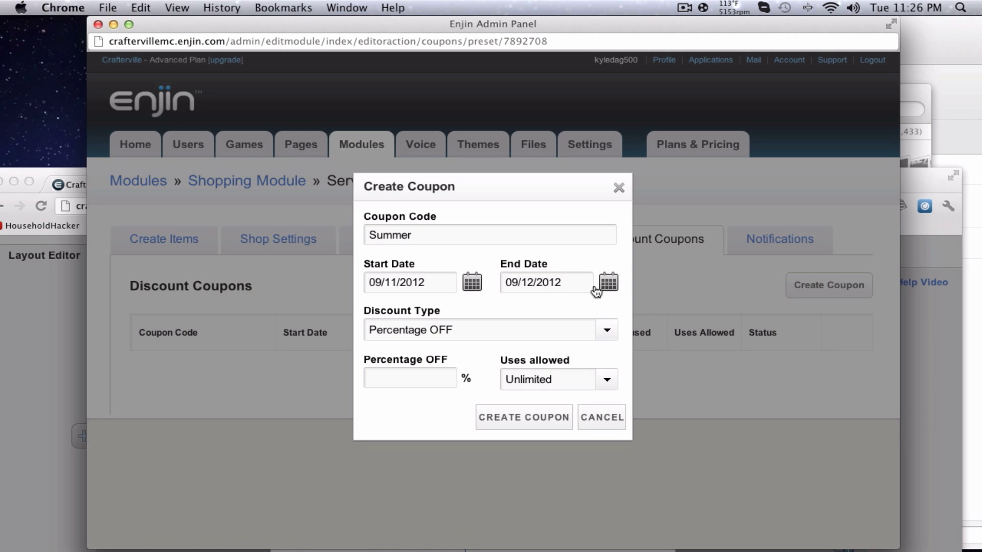
Give the coupon 50 percent off with 1 use allowed and create it.
left_click(592, 335)
left_click(541, 360)
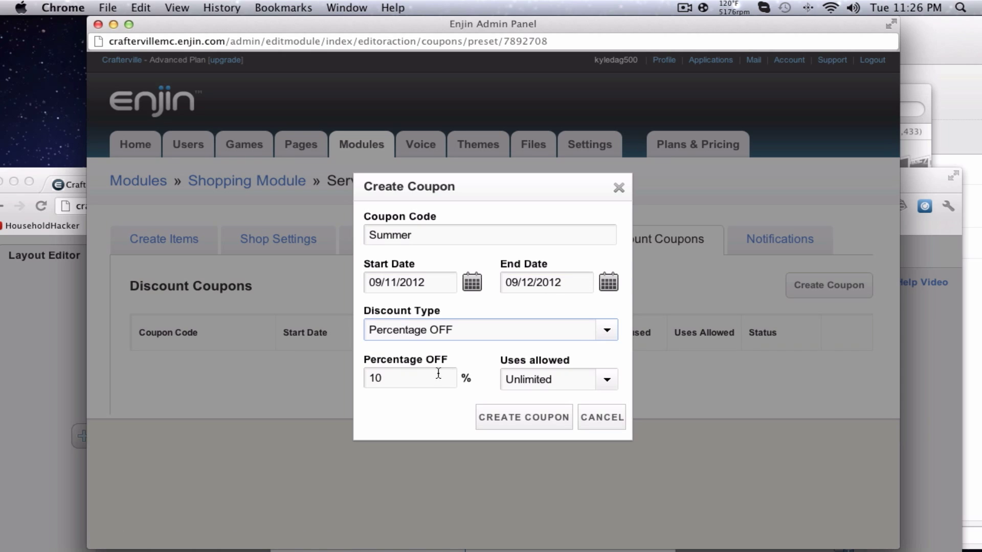
left_click(428, 376)
key("BackSpace")
key("BackSpace")
type("50")
left_click(542, 382)
left_click(537, 381)
left_click(503, 335)
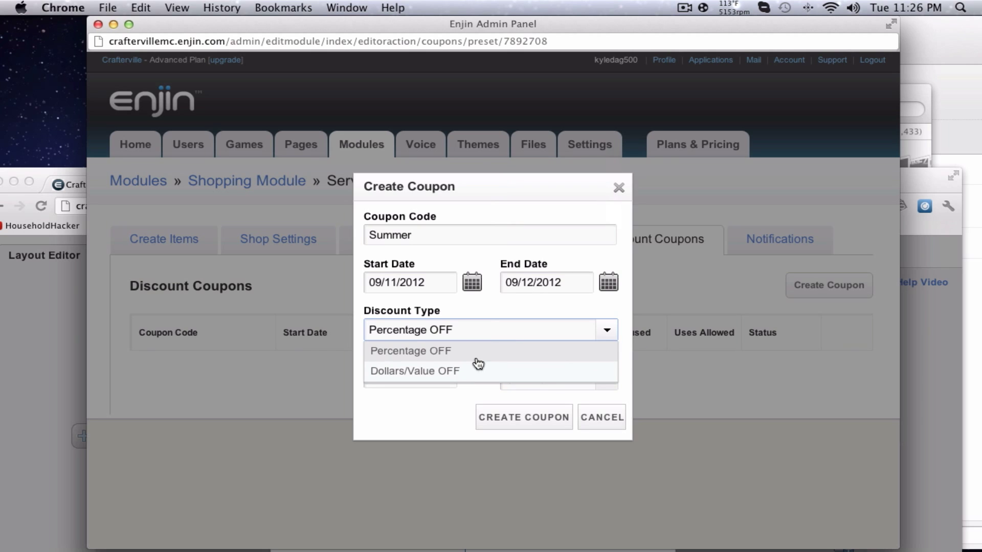
left_click(474, 358)
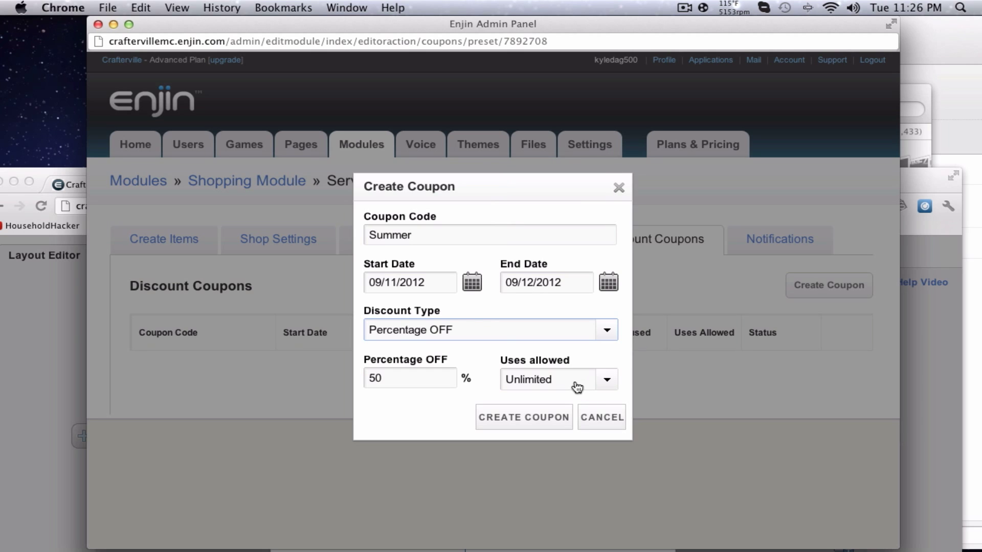
left_click(593, 376)
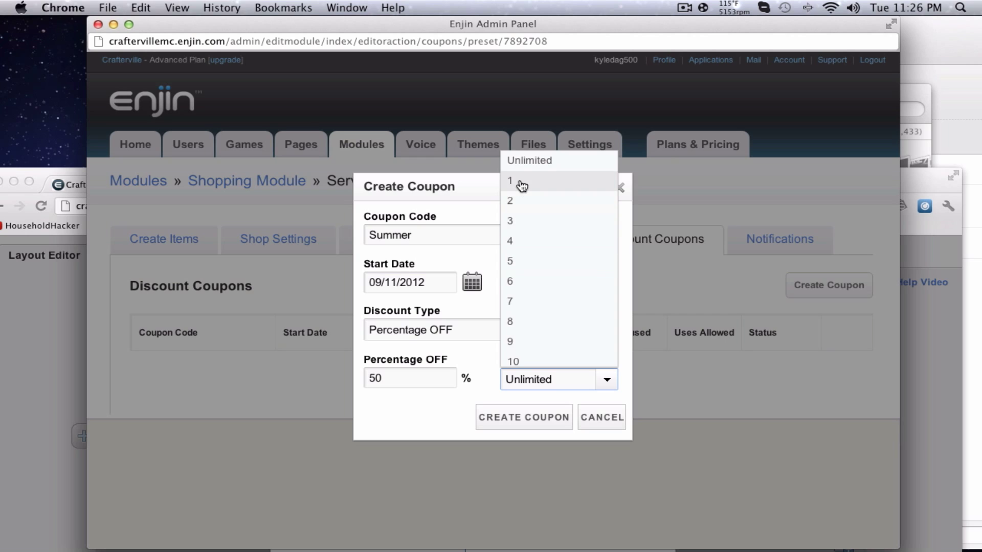
left_click(524, 184)
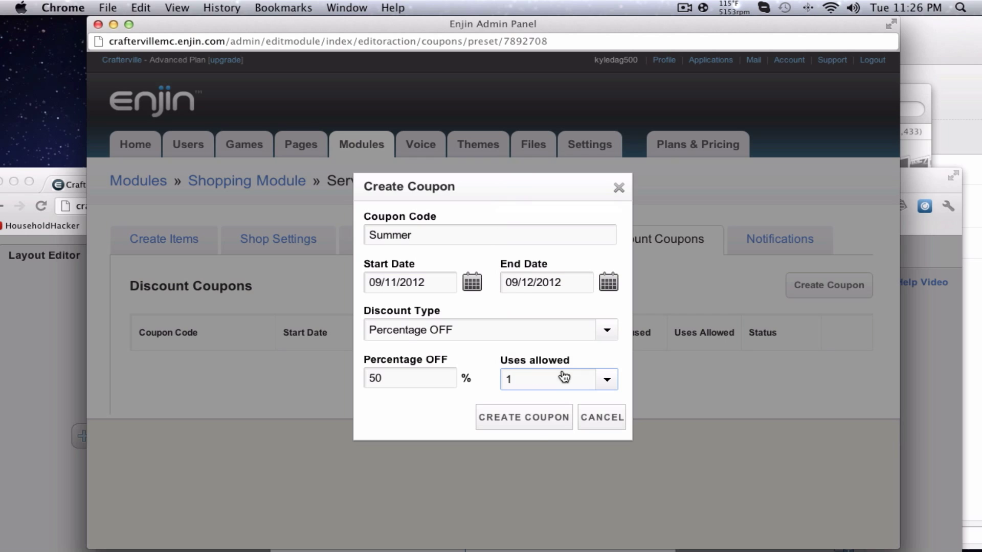
left_click(523, 418)
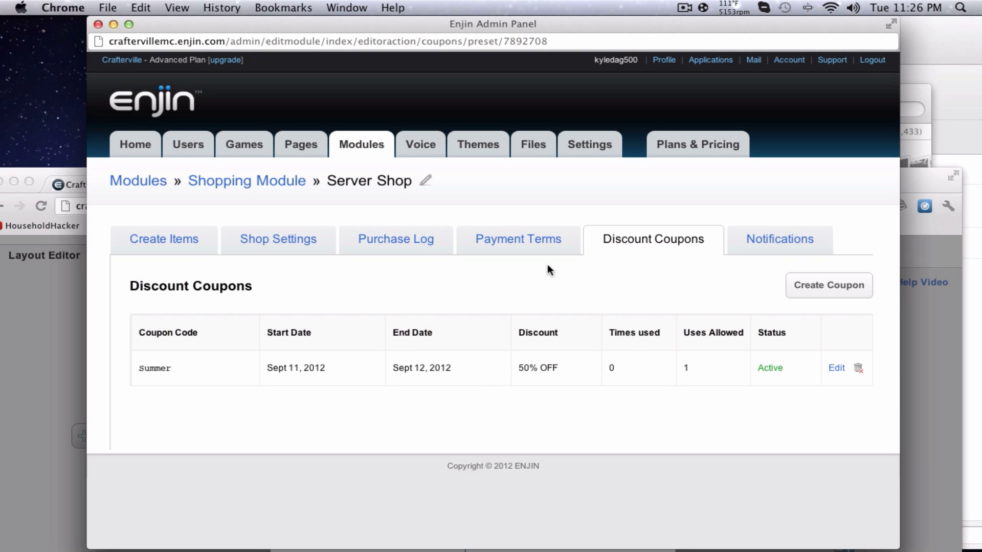
Open the purchase notification settings and scroll through the email templates.
left_click(778, 240)
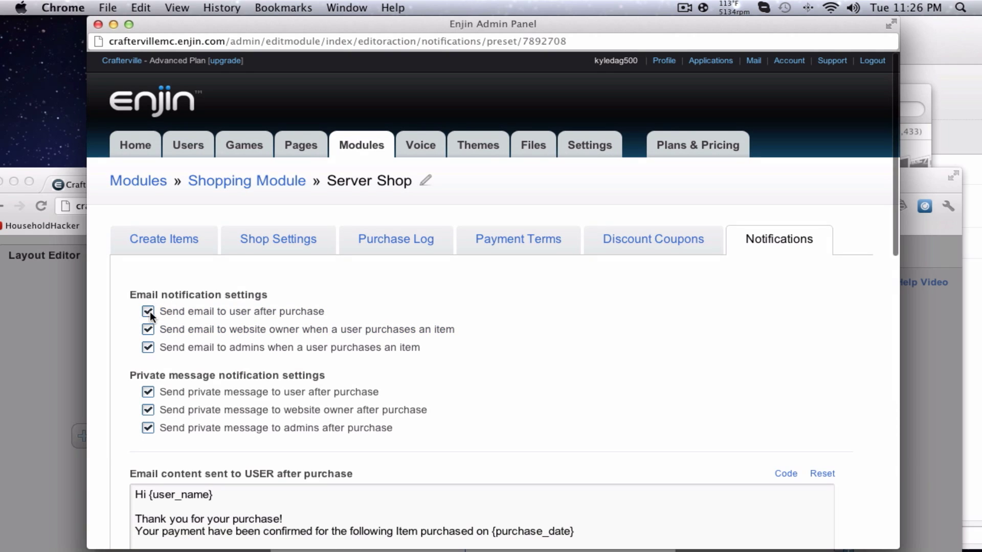
scroll(180, 313, "down", 4)
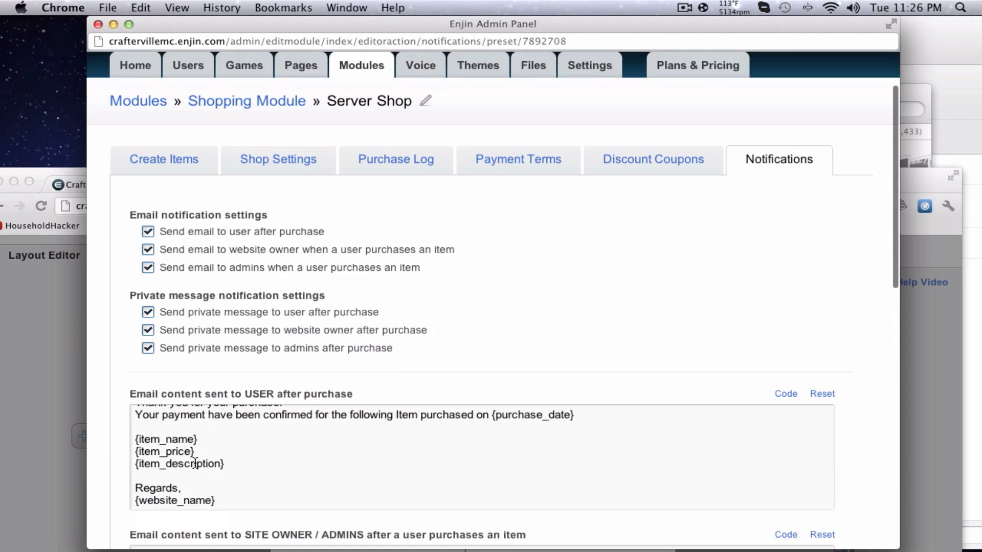
scroll(471, 409, "up", 3)
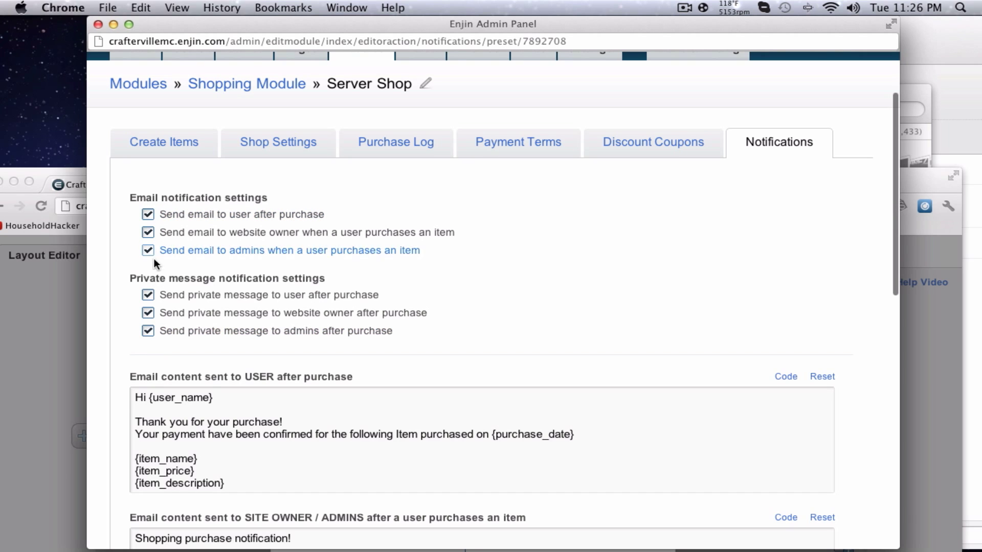
scroll(563, 297, "down", 1)
scroll(619, 286, "down", 5)
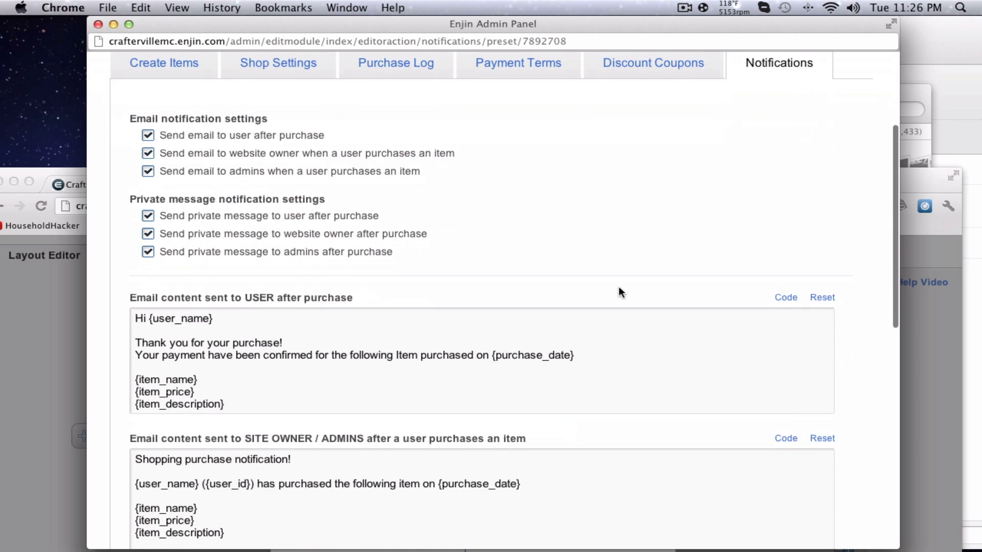
scroll(416, 223, "down", 1)
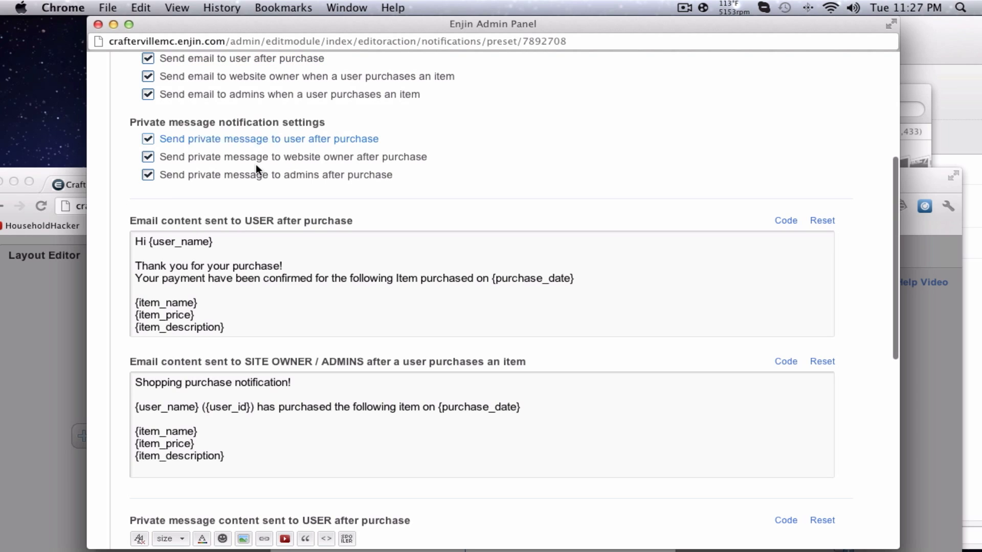
Highlight the user email's {user_name}, price and description placeholders, then return to Create Items.
left_click_drag(135, 266, 369, 278)
left_click(169, 309)
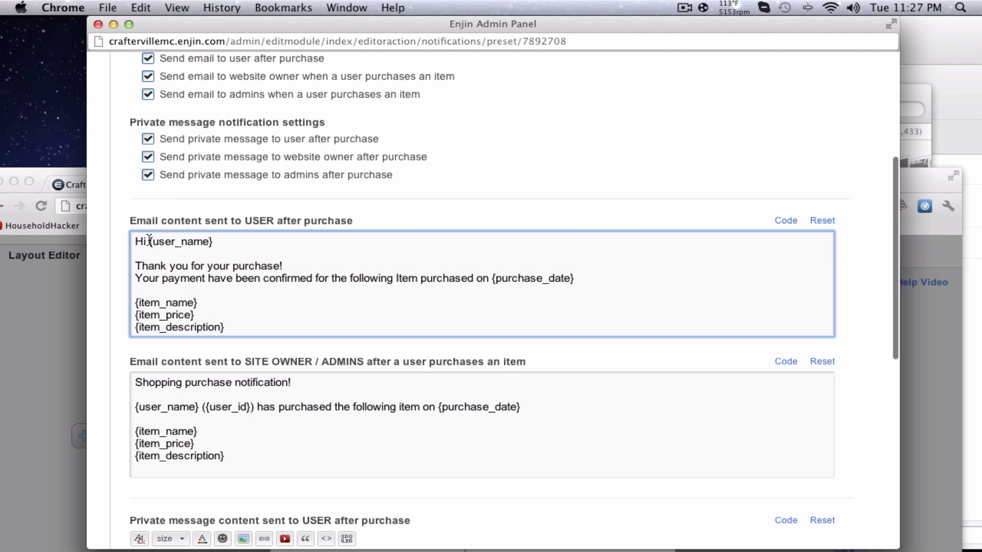
left_click_drag(149, 242, 240, 241)
left_click_drag(131, 304, 257, 325)
scroll(335, 300, "down", 10)
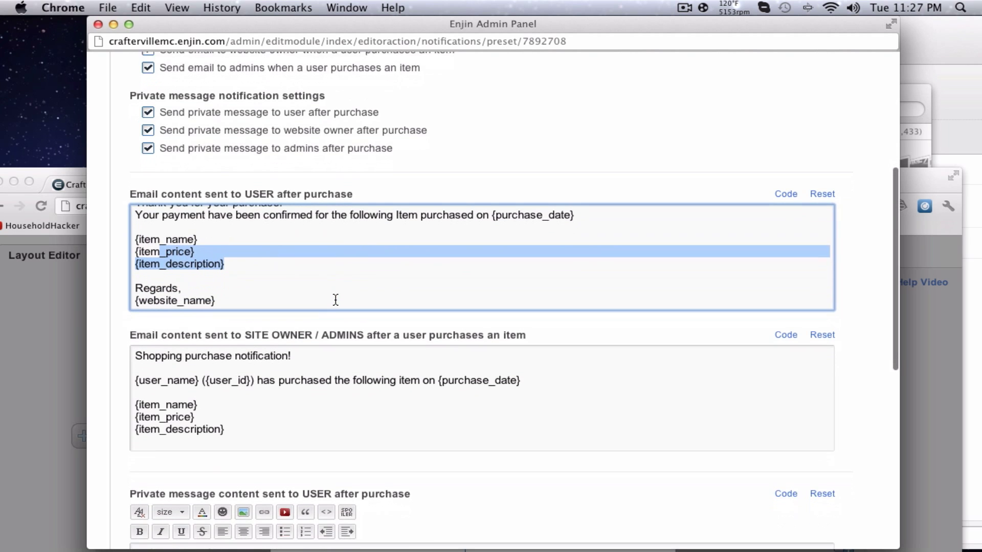
scroll(252, 385, "down", 3)
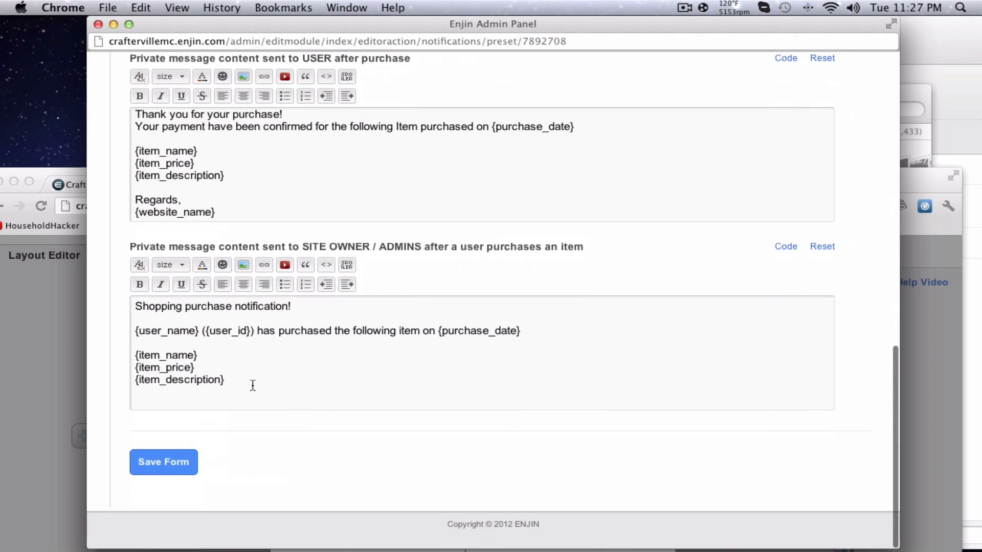
scroll(252, 385, "up", 20)
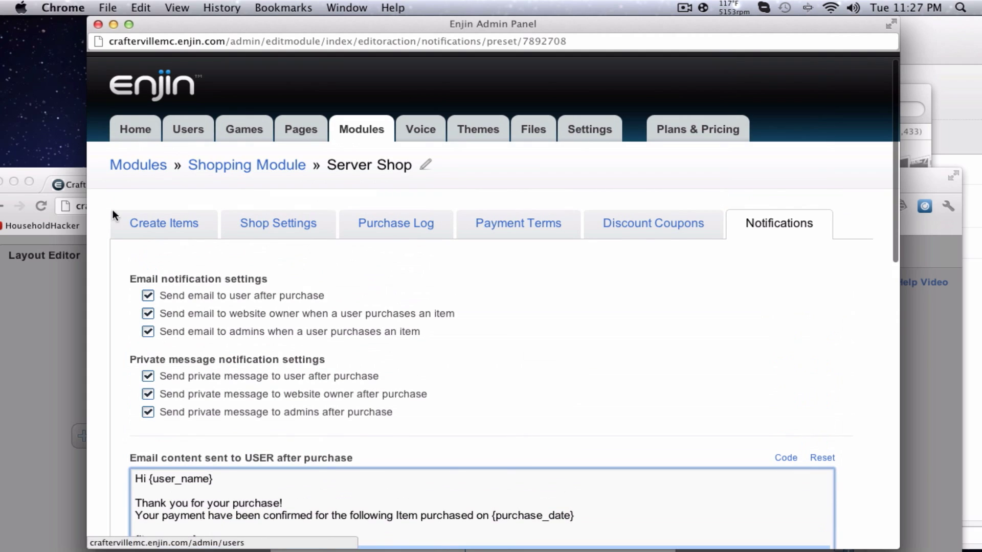
left_click(162, 224)
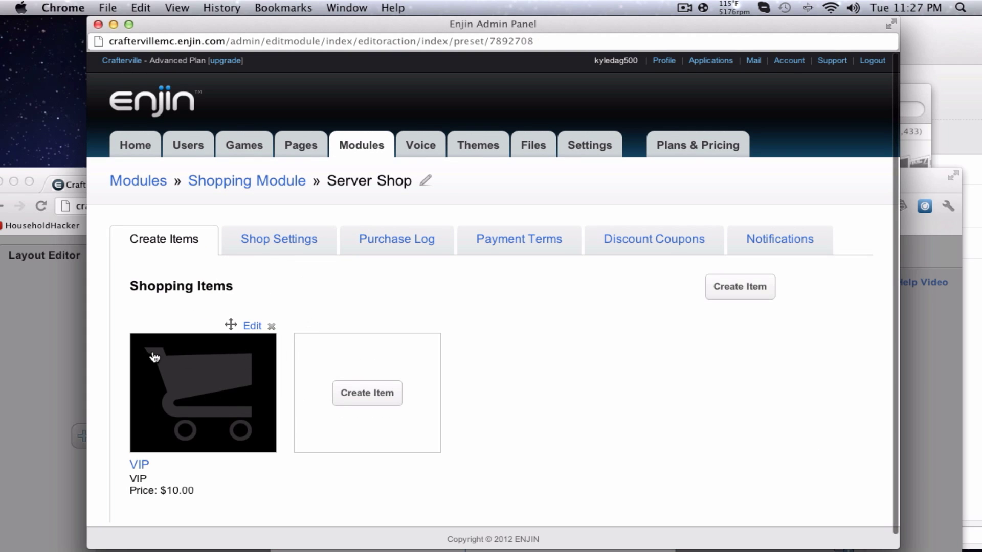
Add the Server Shop module in a container headed SHOP and preview the TESTING page.
left_click(95, 24)
double_click(404, 174)
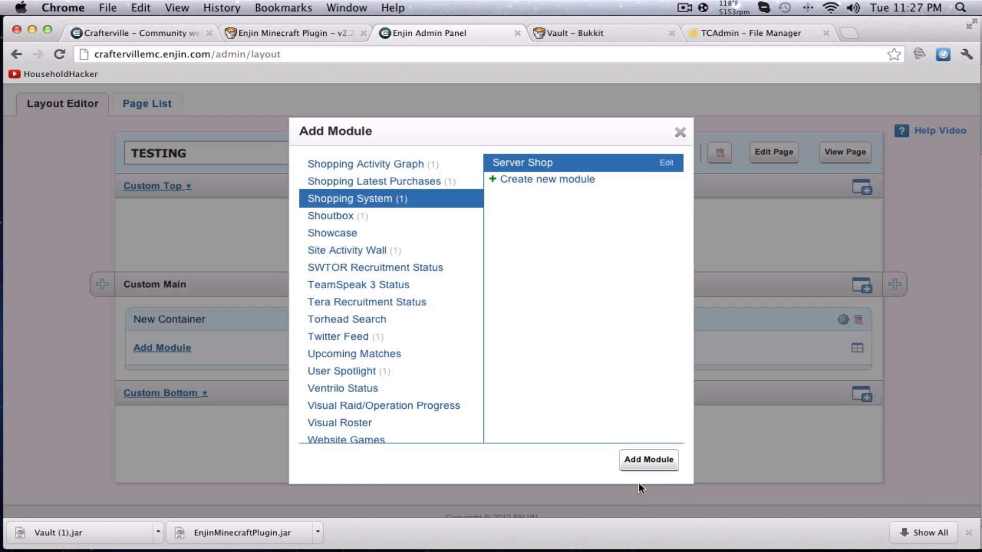
left_click(648, 459)
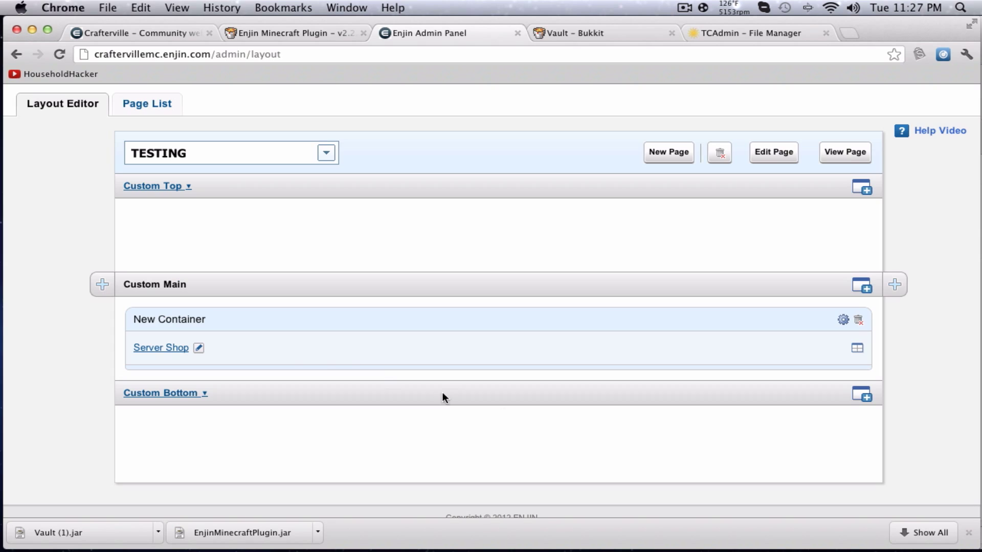
left_click(843, 320)
triple_click(438, 212)
type("S")
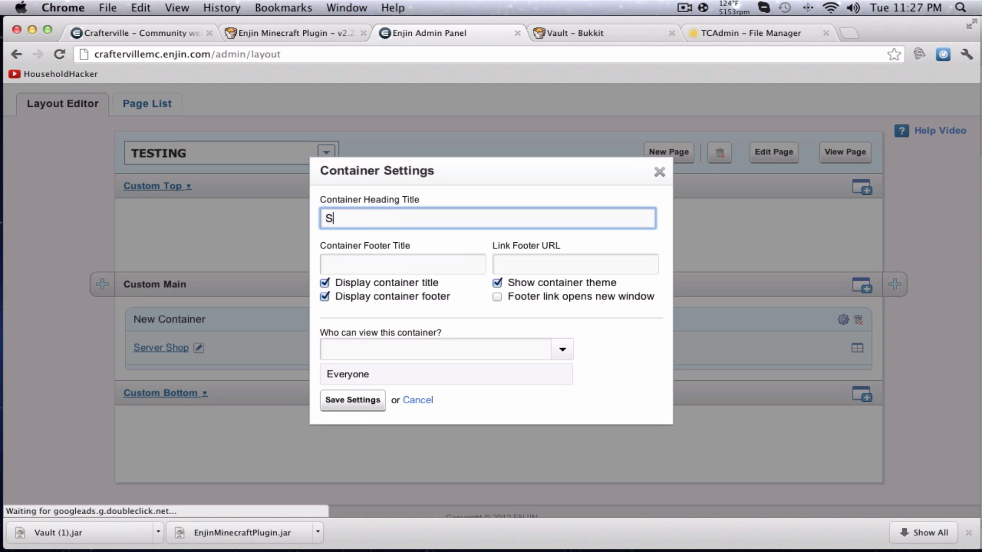
type("HOP")
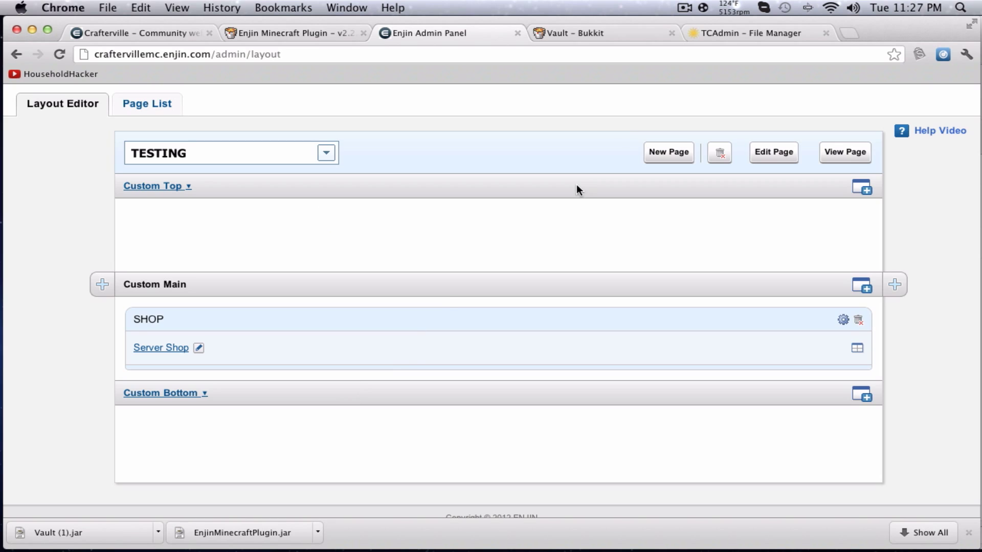
left_click(849, 161)
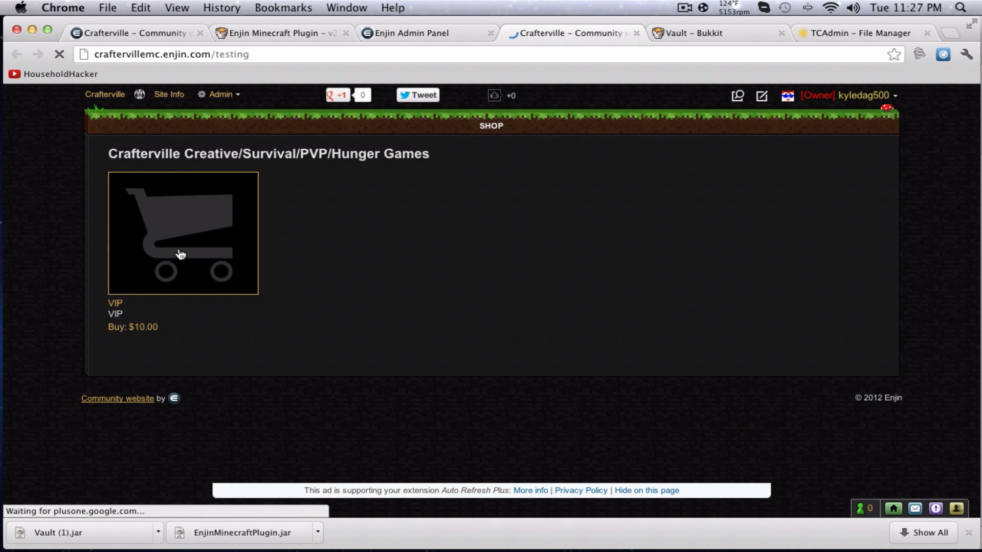
Return to the shop preview and view the VIP item's details.
left_click_drag(349, 154, 576, 26)
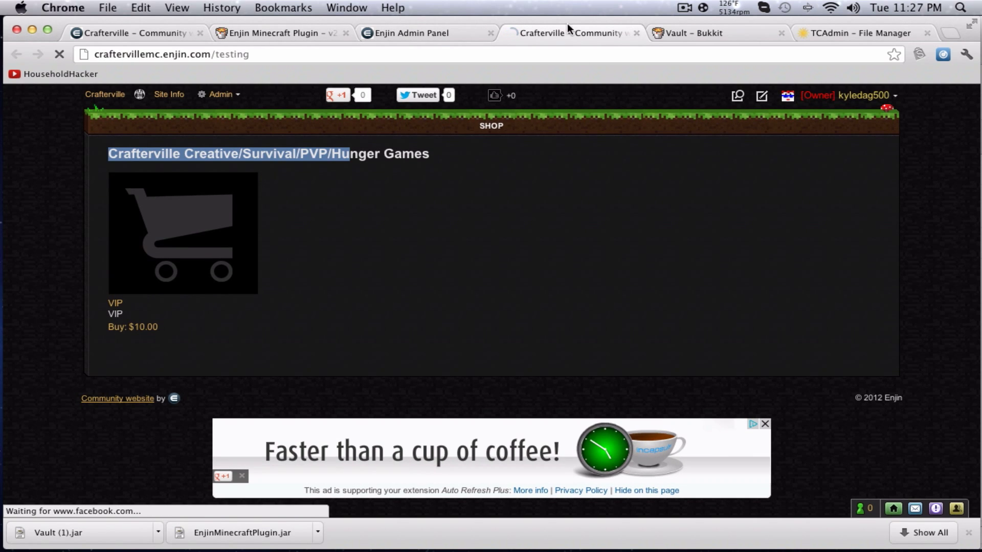
left_click(407, 32)
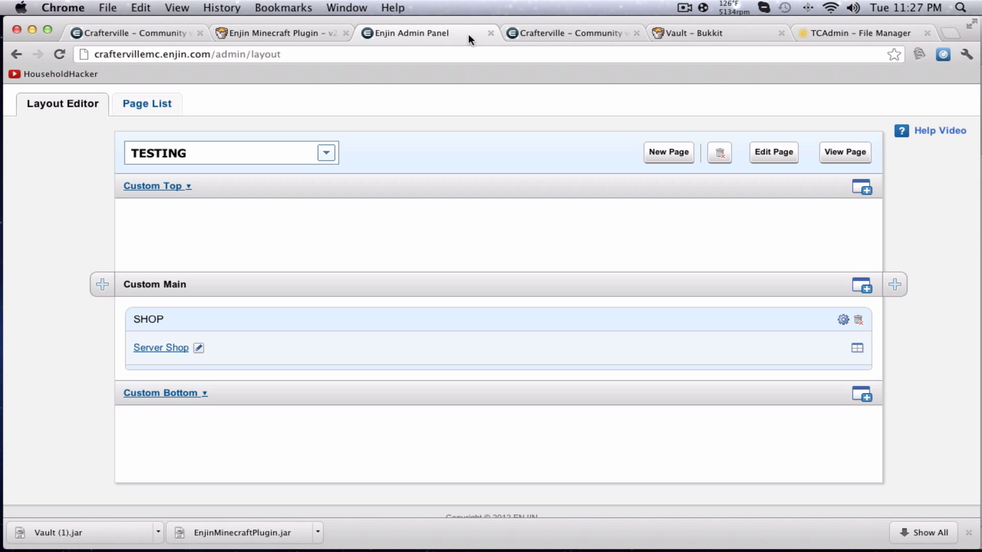
left_click(581, 32)
left_click(170, 254)
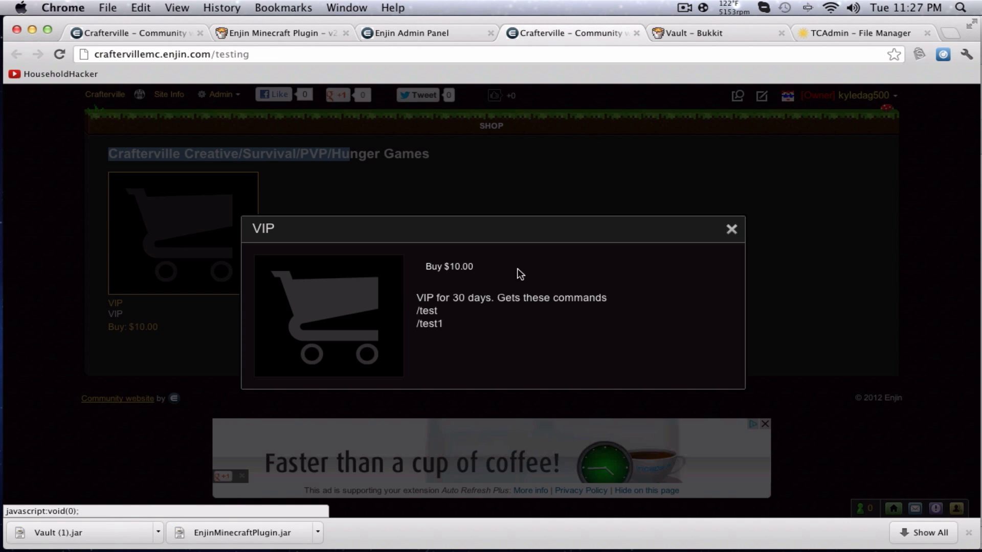
left_click_drag(417, 298, 456, 325)
left_click(453, 311)
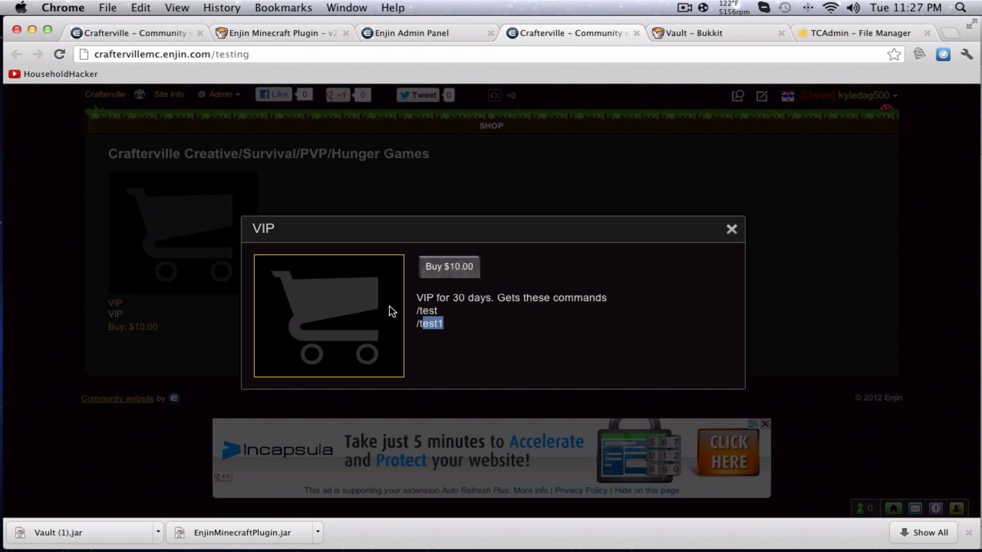
Start buying VIP for $10.00 and apply the Summer coupon for 50% off.
left_click(438, 270)
left_click(399, 283)
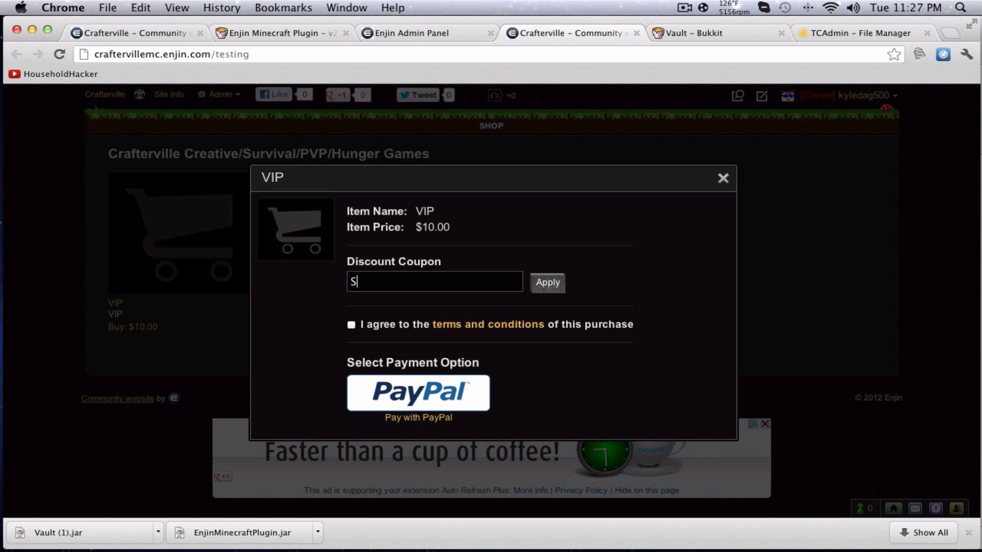
left_click(547, 284)
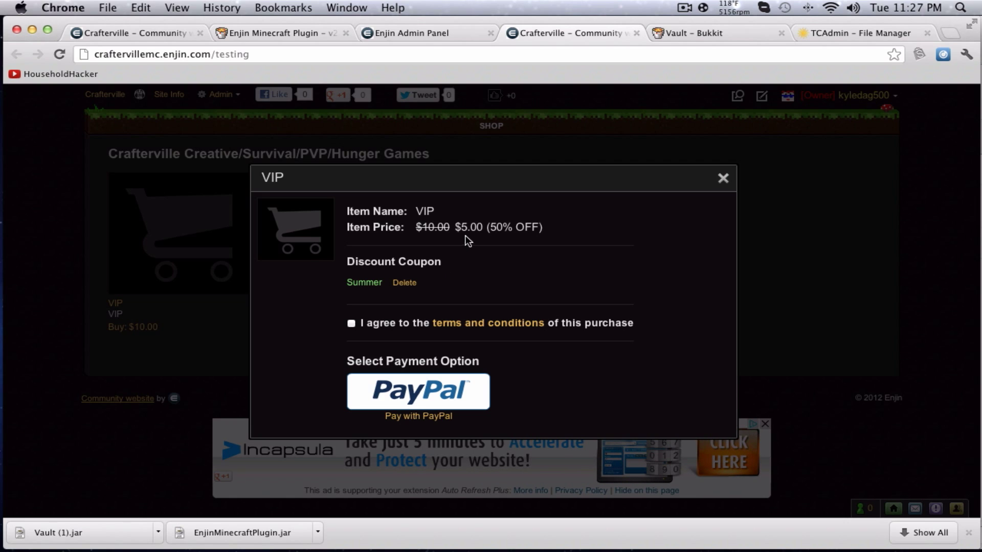
left_click_drag(489, 227, 556, 227)
Agree to the purchase terms and continue to PayPal checkout.
left_click(509, 325)
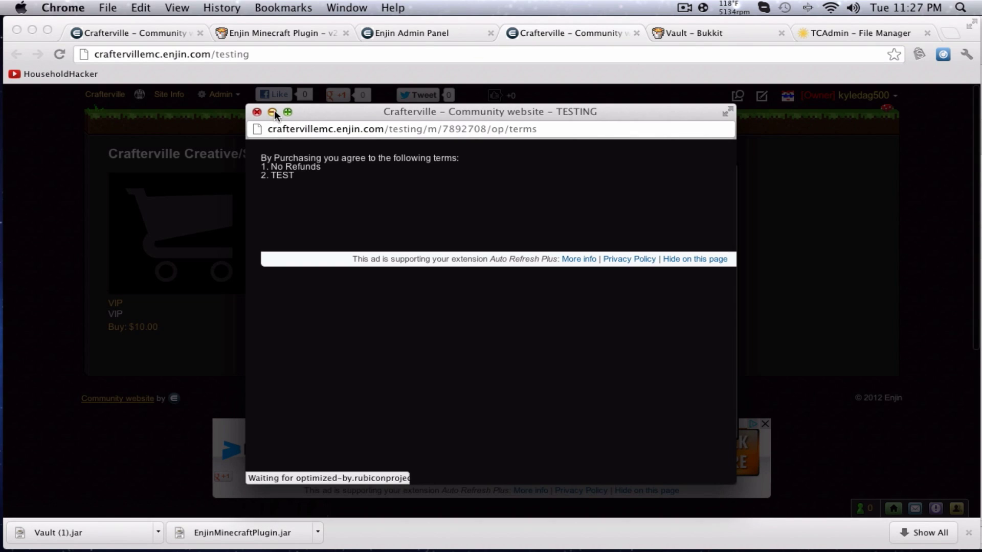
left_click(257, 112)
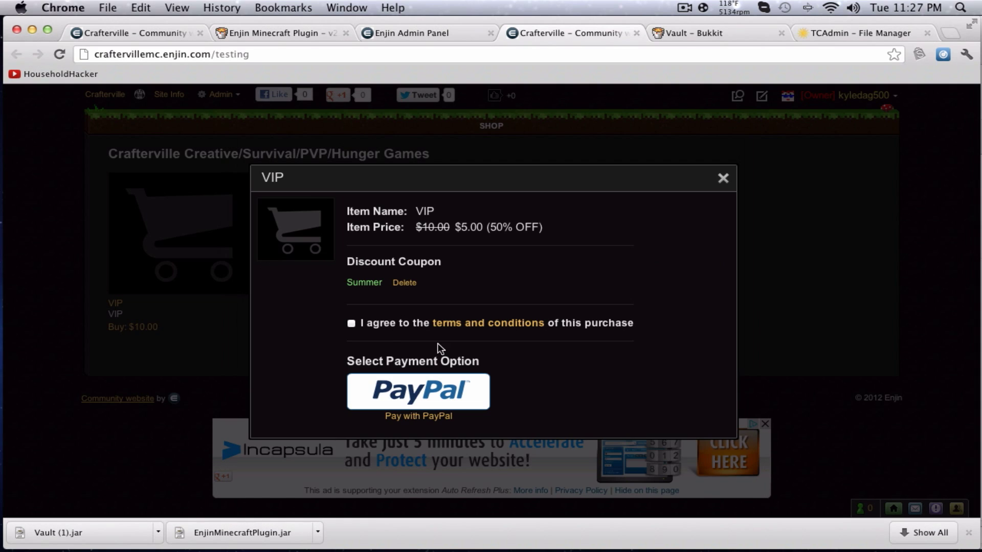
left_click(446, 390)
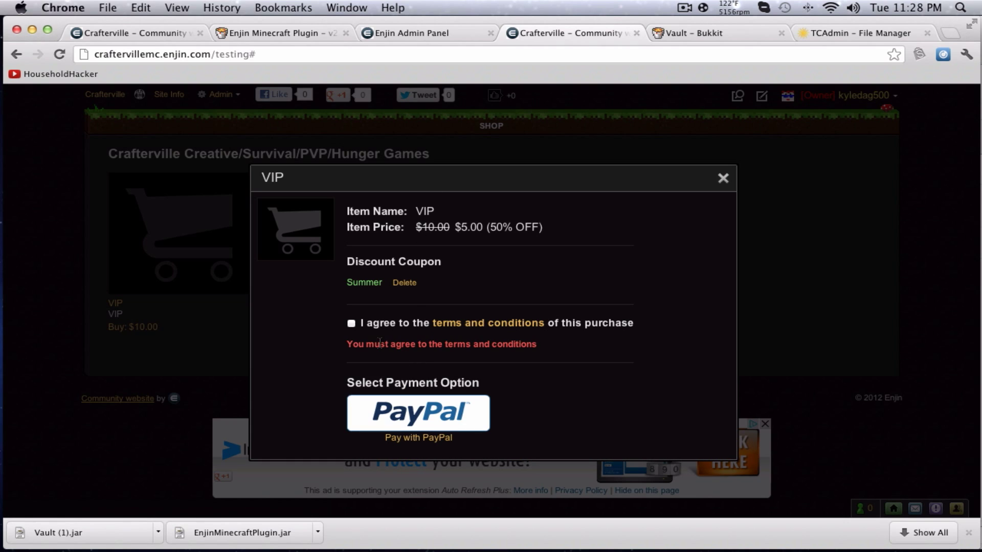
left_click_drag(357, 352, 547, 359)
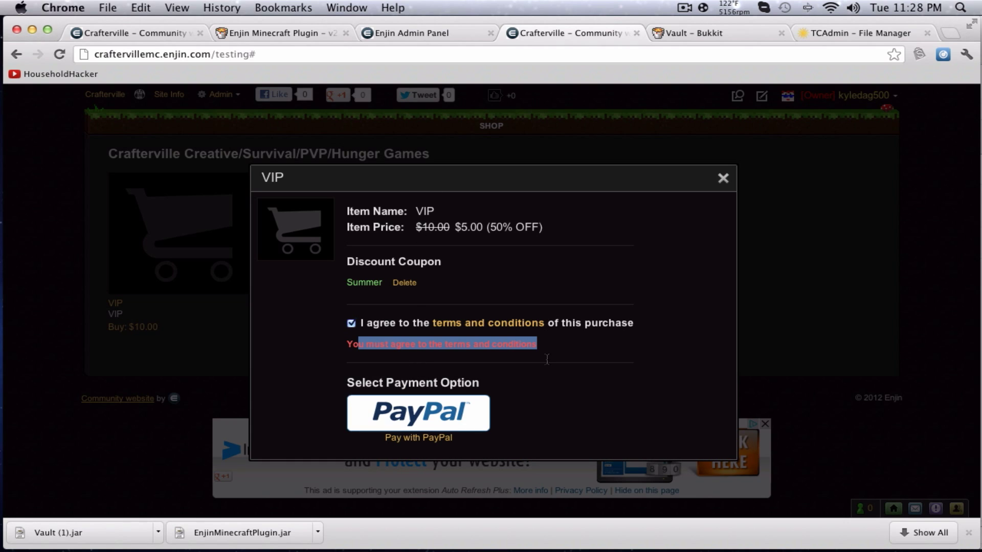
left_click(576, 394)
left_click(452, 418)
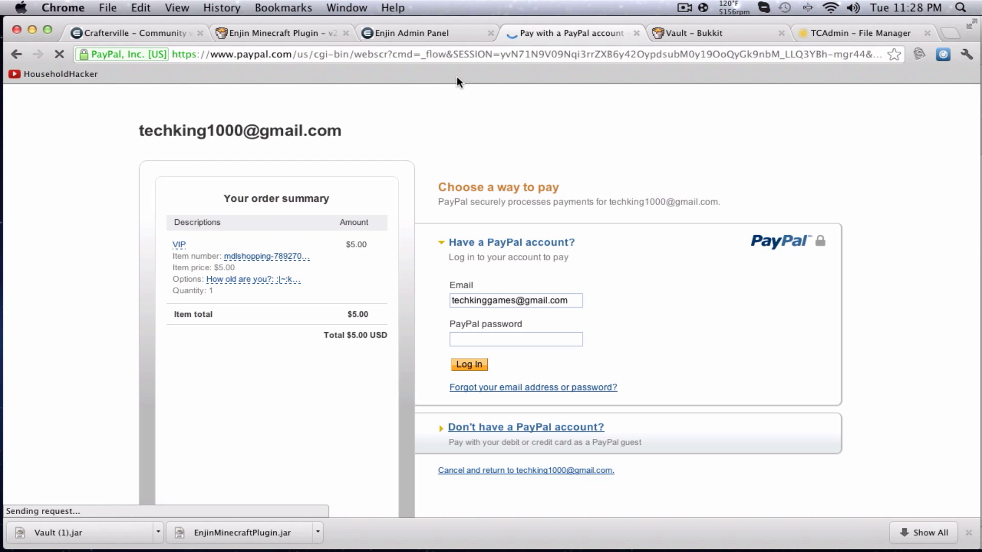
Review the PayPal order summary showing VIP at $5.00 USD.
scroll(295, 171, "down", 2)
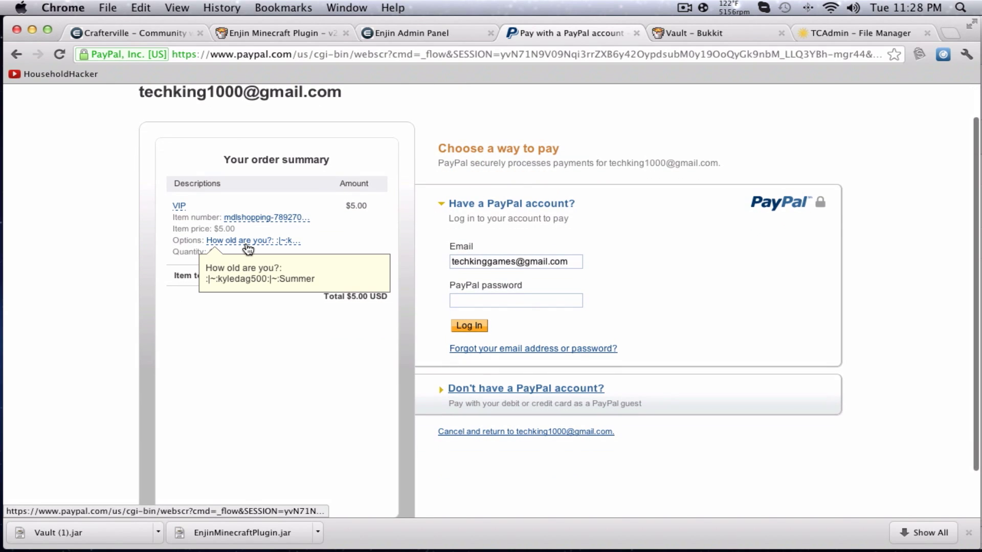
Close the PayPal tab, visit the Crafterville home page, then switch to the Enjin Minecraft Plugin page.
left_click(636, 32)
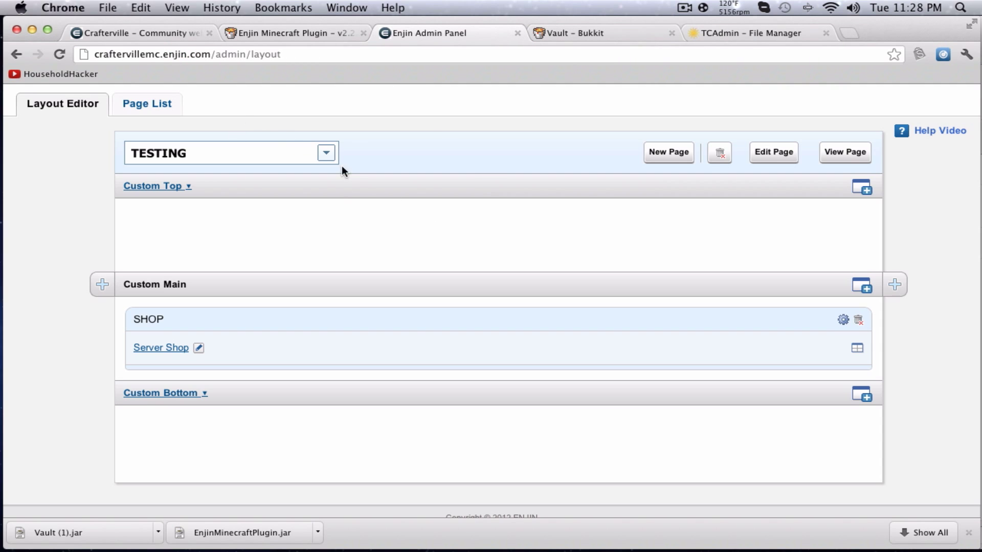
scroll(340, 188, "up", 3)
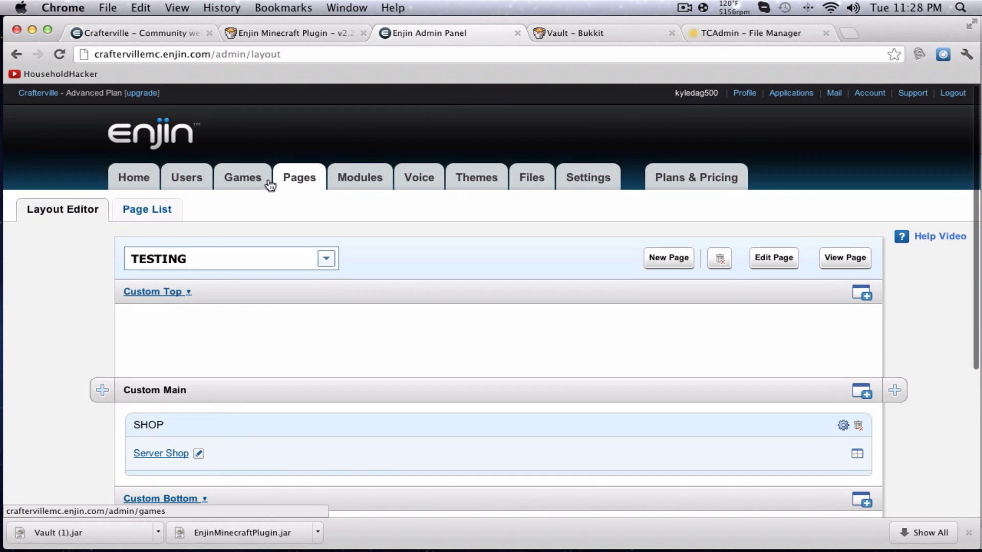
left_click(144, 33)
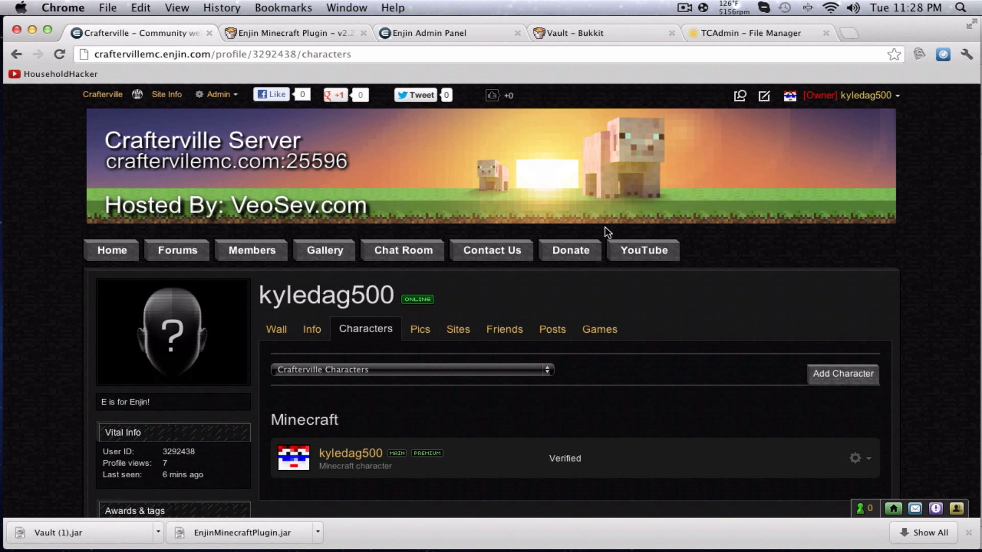
left_click(102, 251)
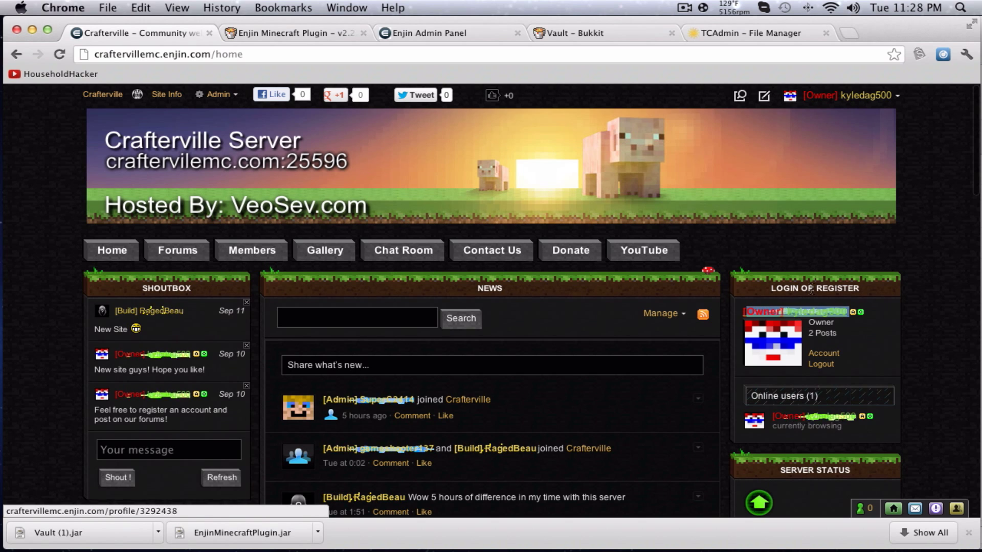
scroll(851, 310, "down", 2)
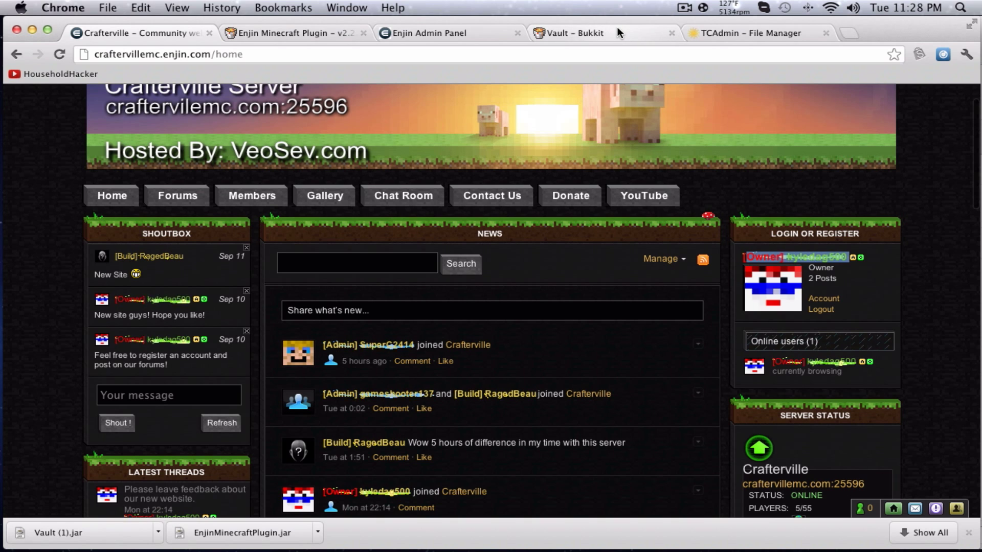
left_click(265, 31)
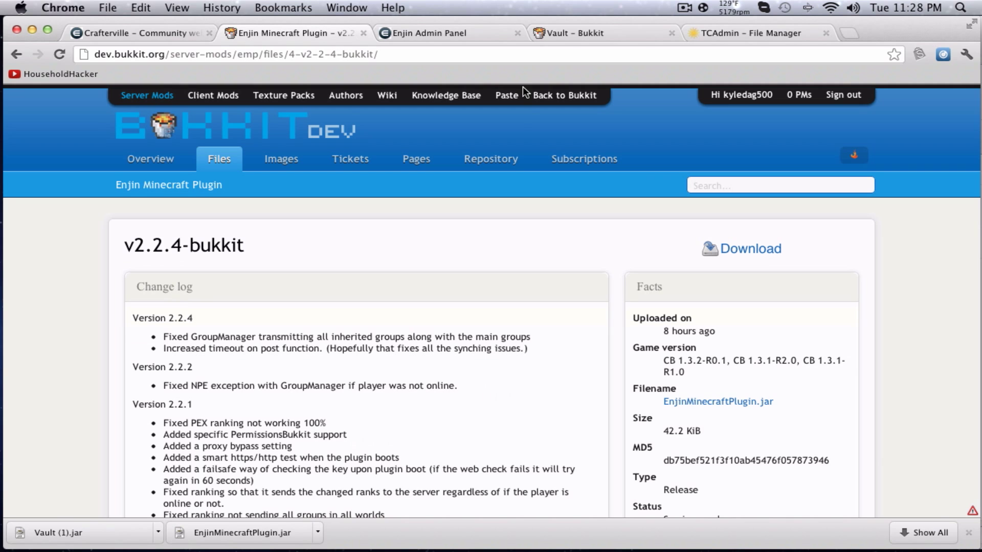